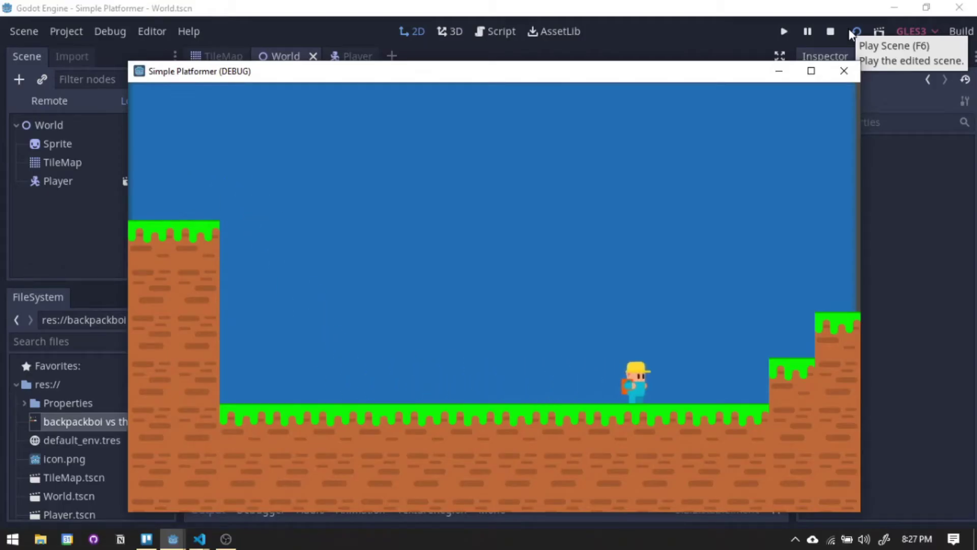
Step: Walk the player left, jump, then walk it back to the right in the running game
key("Left")
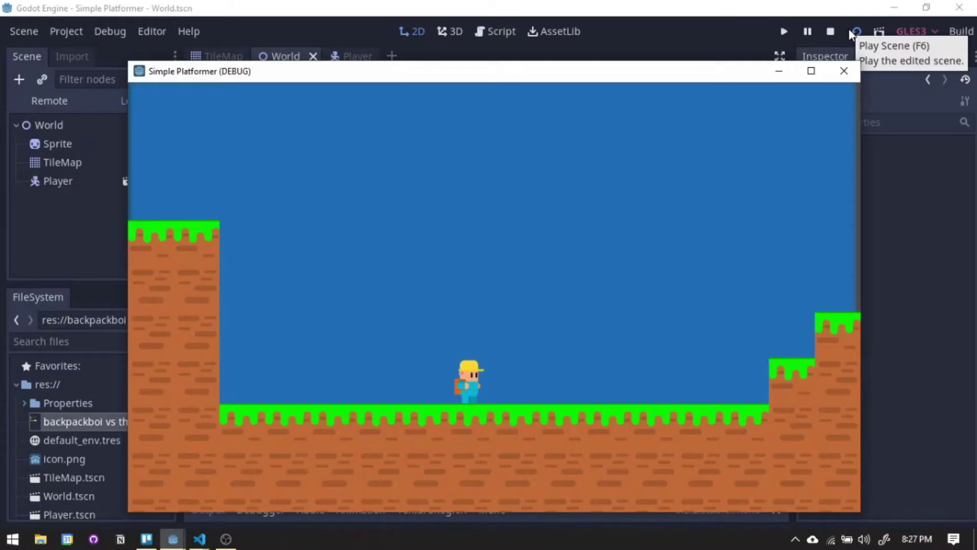
key("Up")
key("Right")
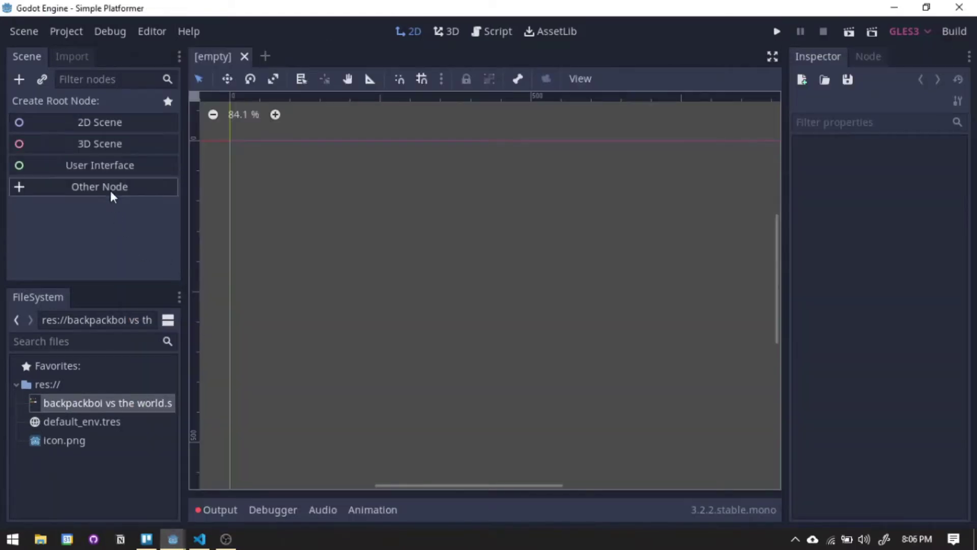
Step: Create a TileMap root node via Other Node and assign it a new TileSet
left_click(112, 193)
type("tile")
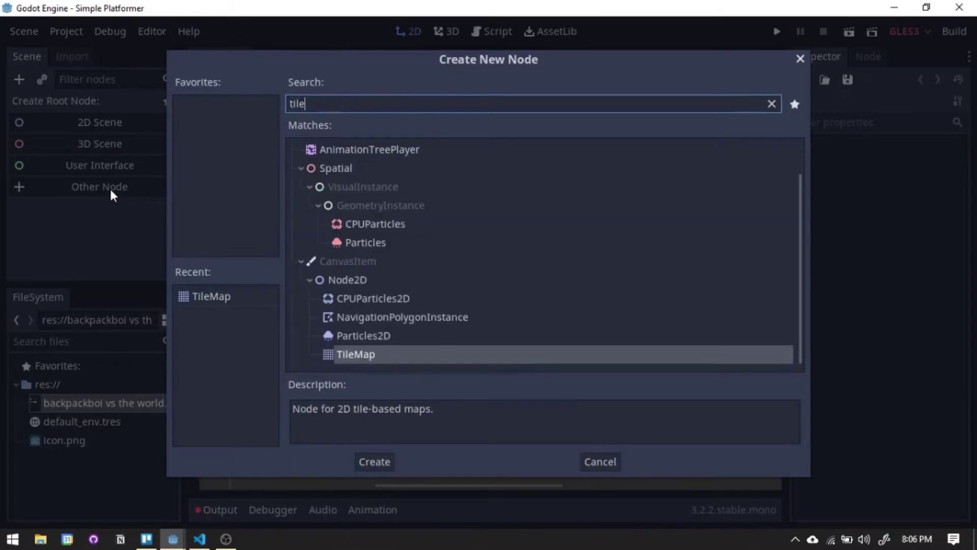
type("map")
key("Return")
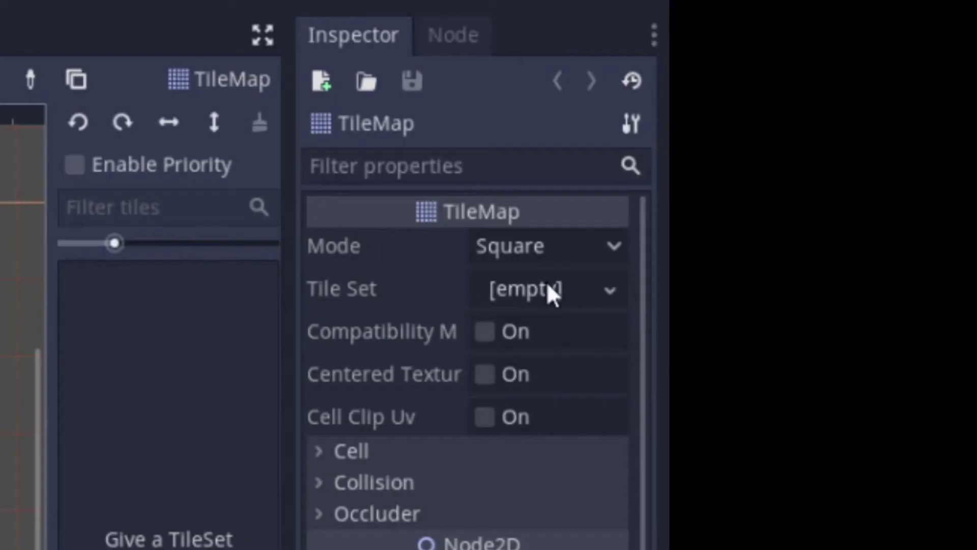
left_click(916, 184)
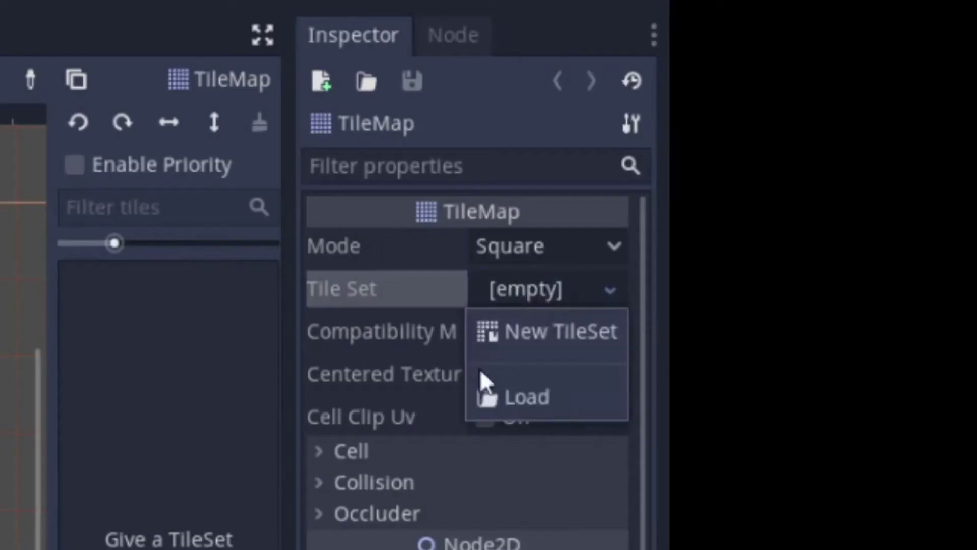
left_click(530, 335)
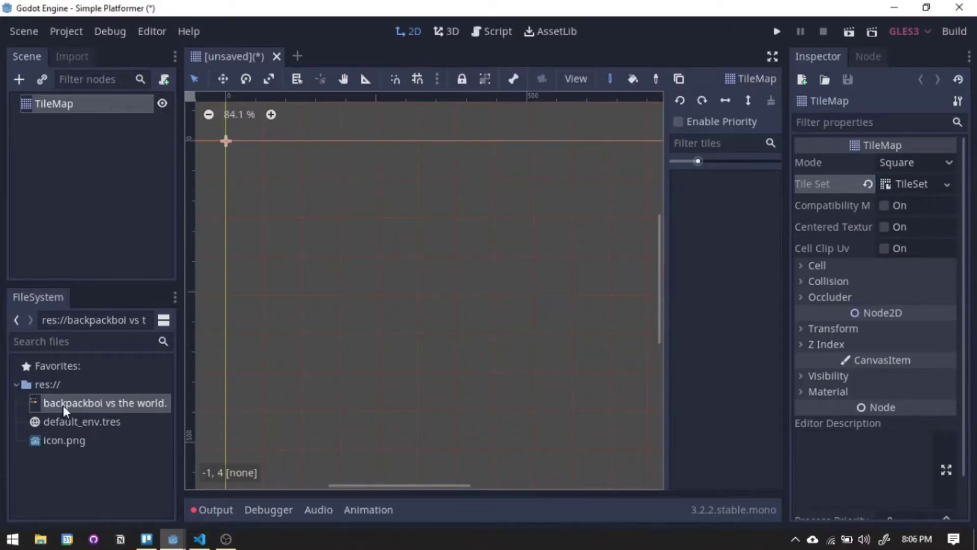
Step: Add the spritesheet texture to the TileSet and start a grass single tile
left_click(887, 188)
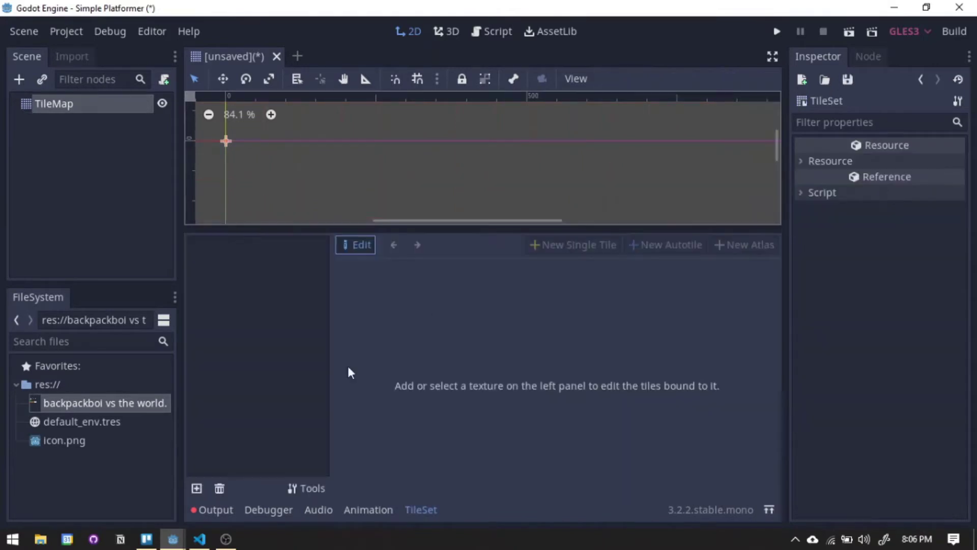
left_click_drag(78, 407, 232, 281)
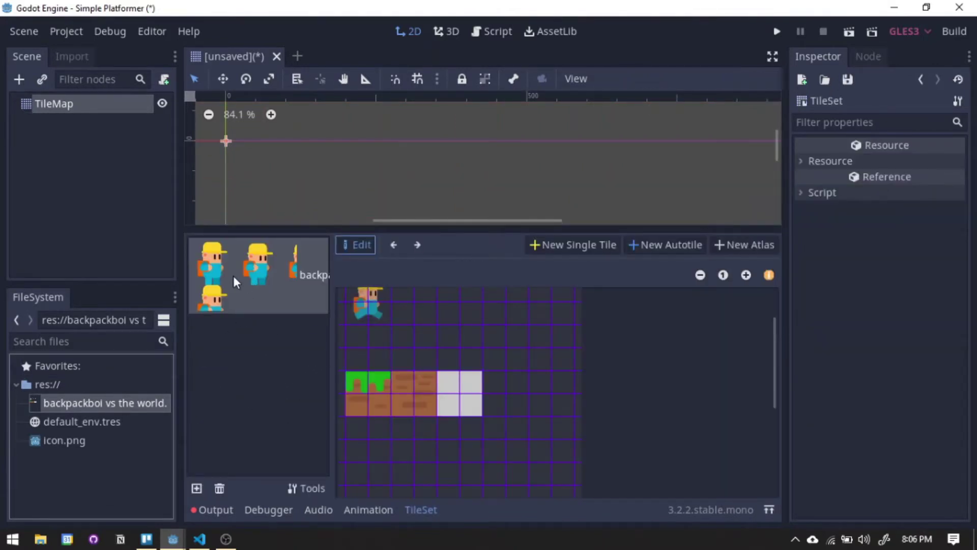
left_click(573, 245)
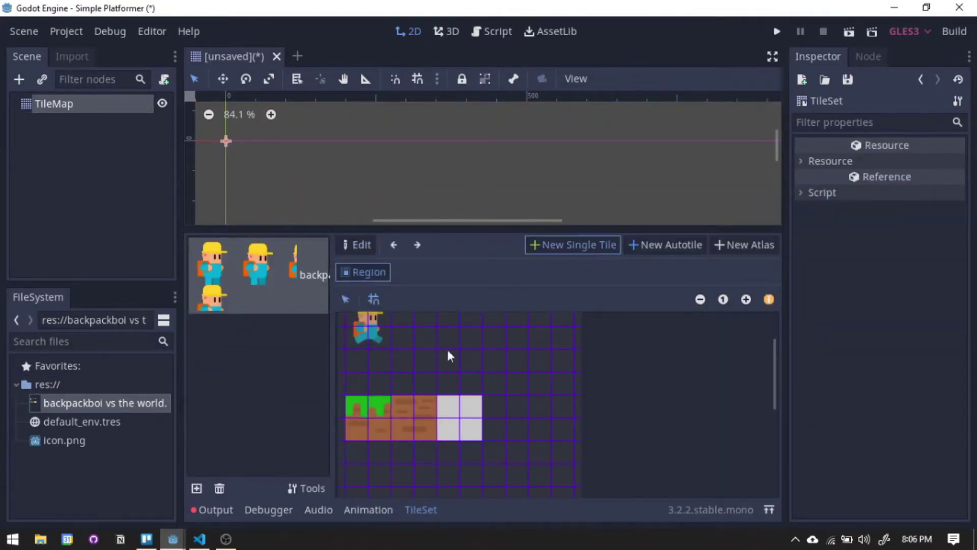
left_click_drag(365, 413, 381, 427)
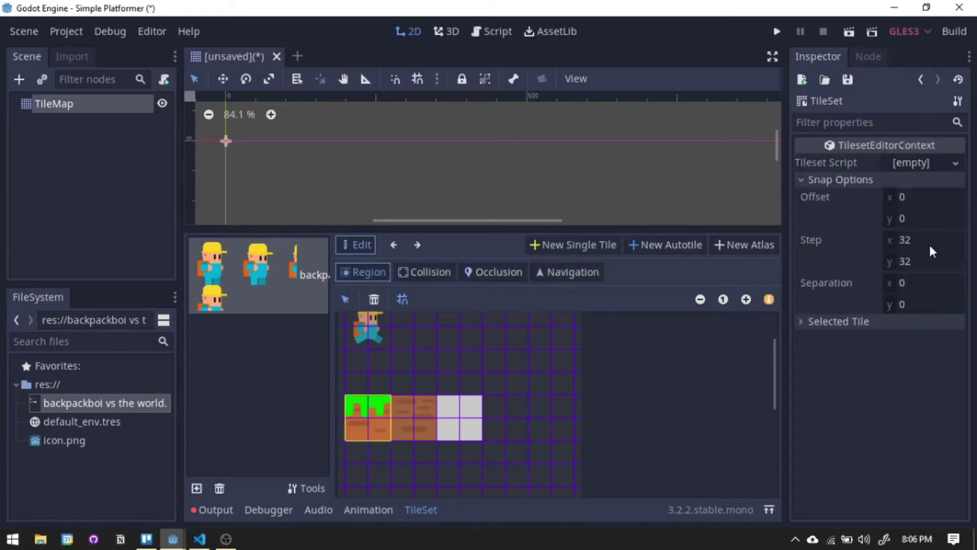
Step: Set the TileSet snap step to 64×64
left_click(930, 245)
type("64")
key("Return")
left_click(930, 261)
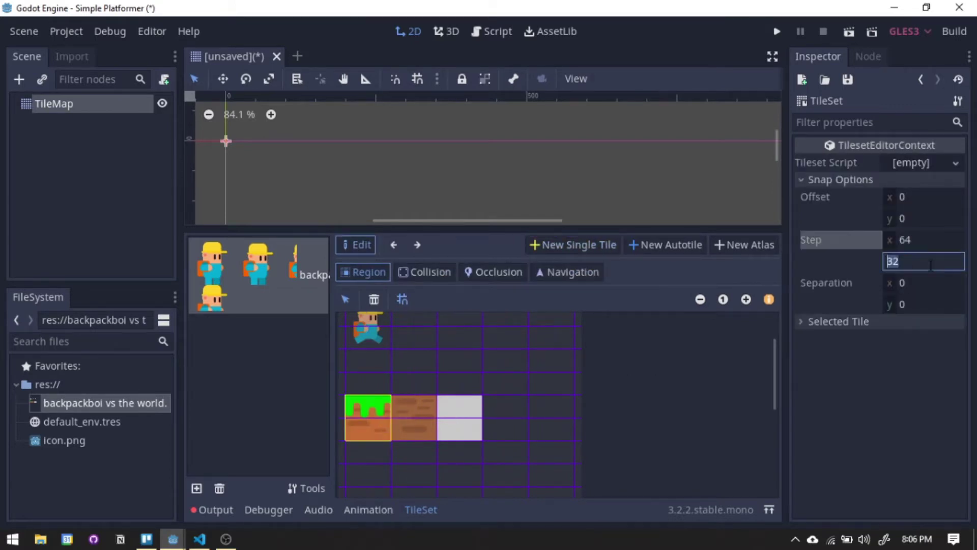
type("64")
key("Return")
Step: Define the brick region as a second single tile on the 64×64 grid
left_click(348, 401)
left_click(563, 245)
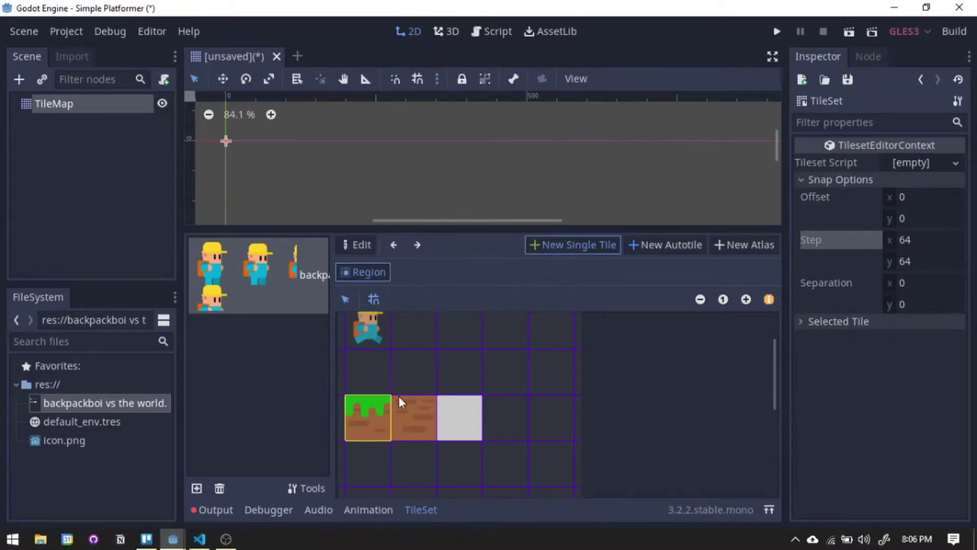
left_click_drag(419, 414, 421, 407)
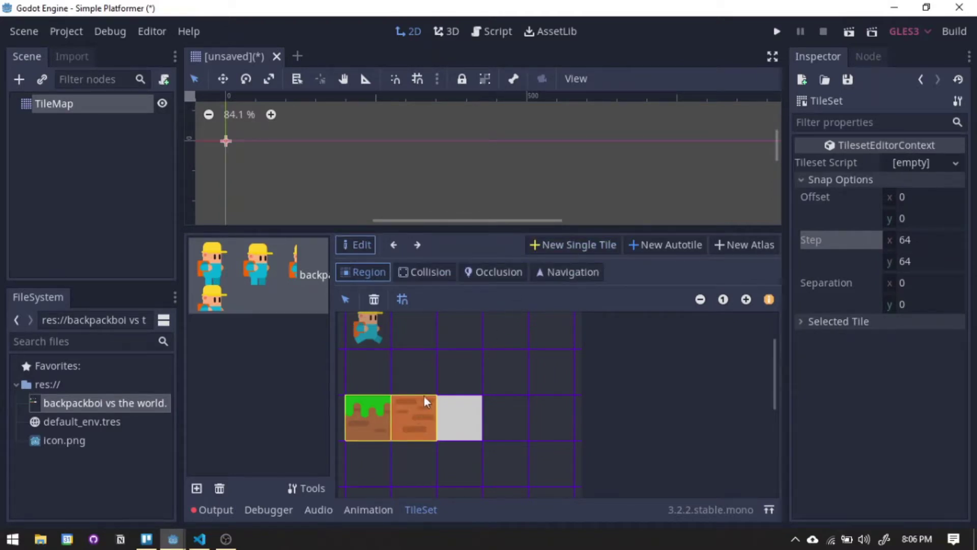
Step: Give the brick and grass tiles rectangular collision shapes
left_click(431, 271)
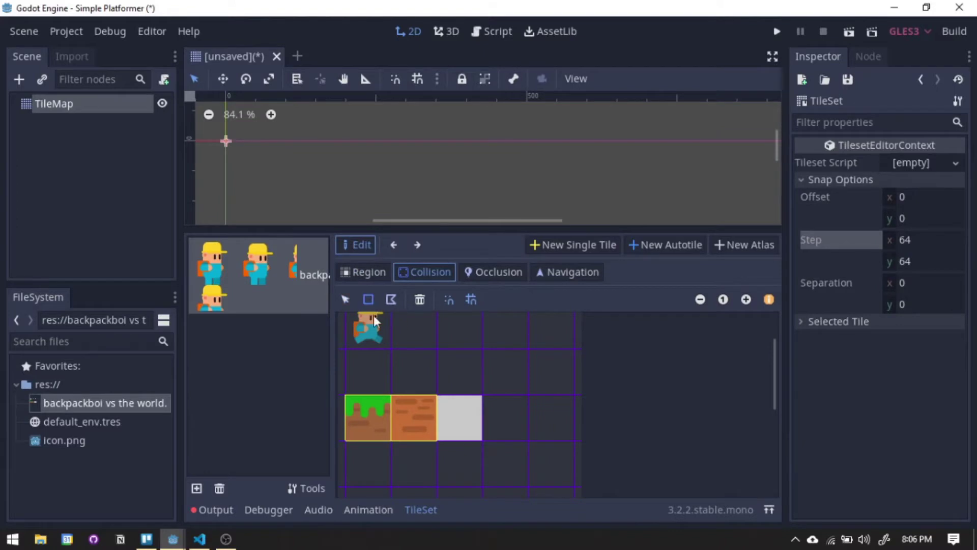
left_click(410, 428)
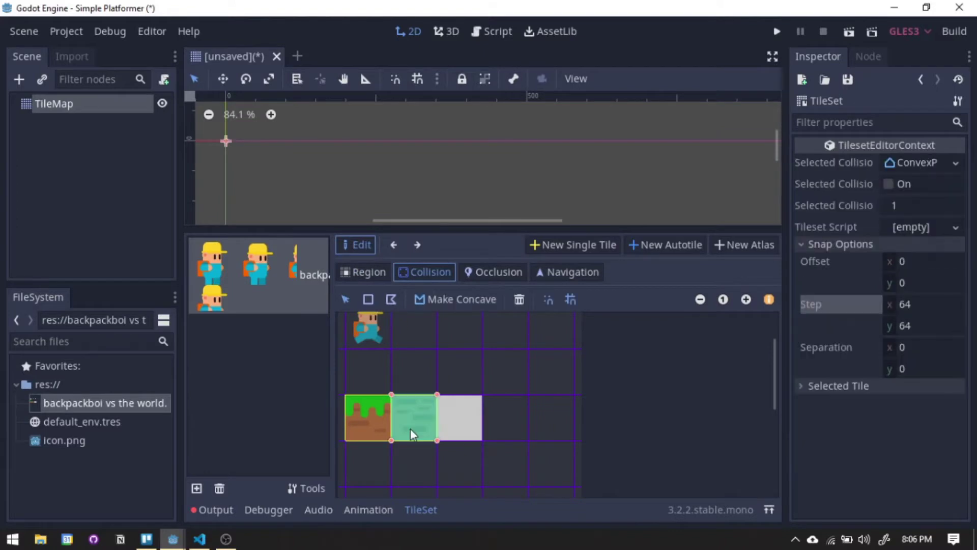
left_click(365, 410)
left_click(368, 301)
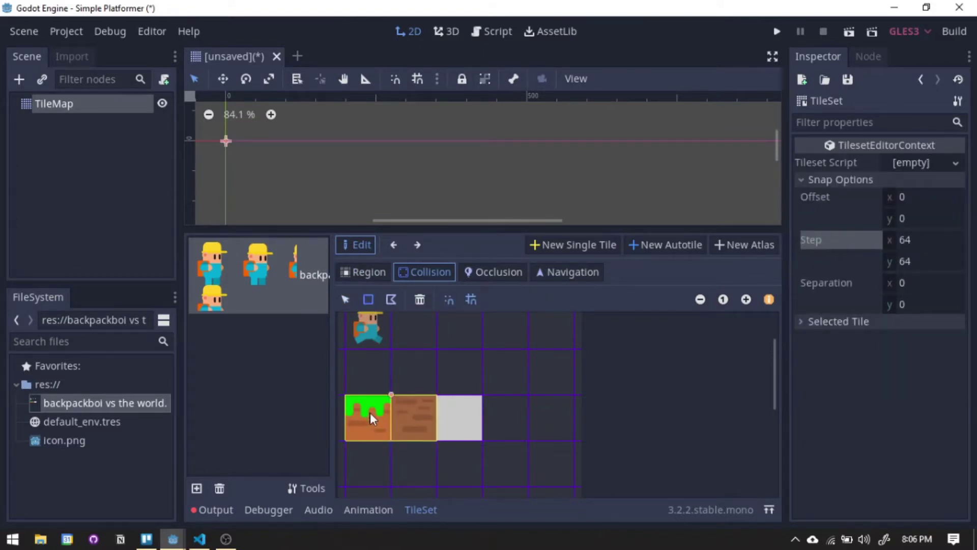
left_click(371, 412)
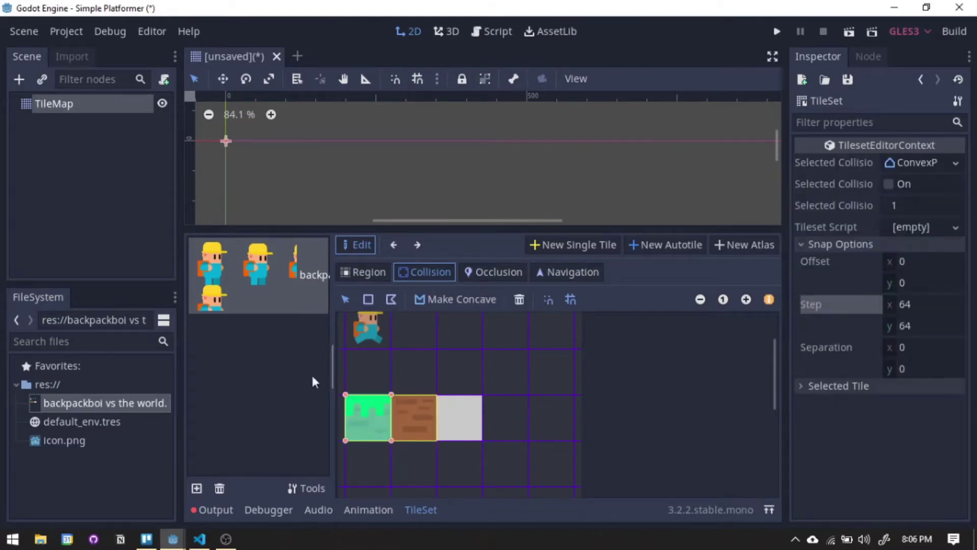
Step: Save the scene as TileMap.tscn
left_click(21, 32)
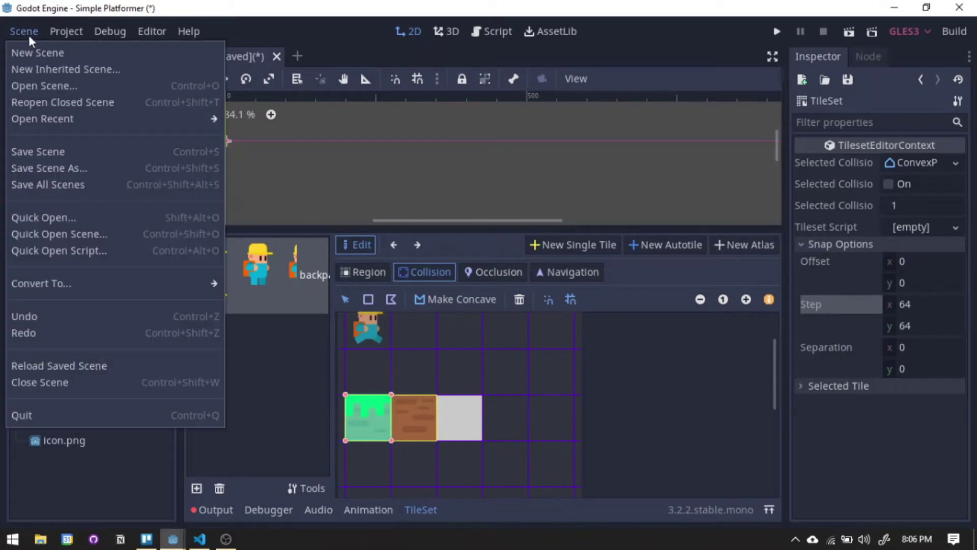
left_click(45, 166)
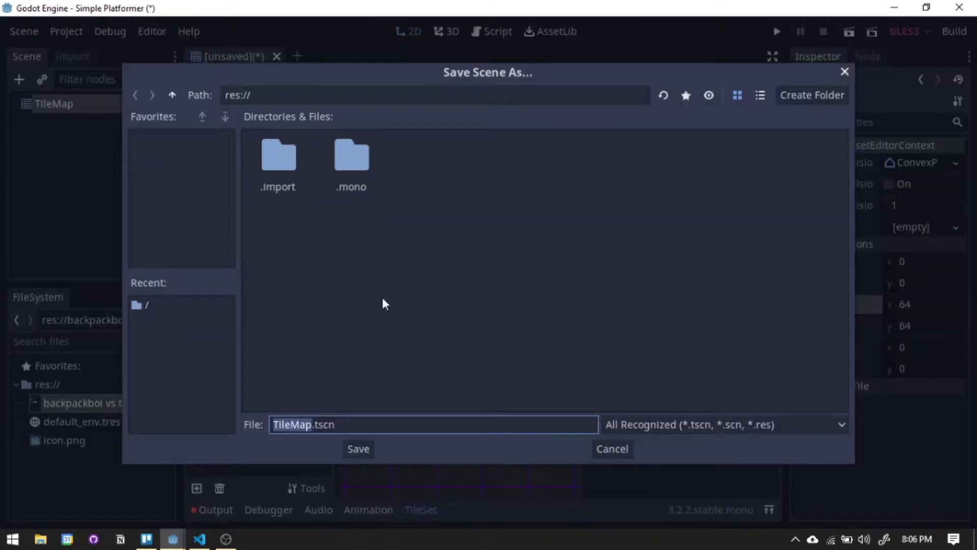
left_click(358, 449)
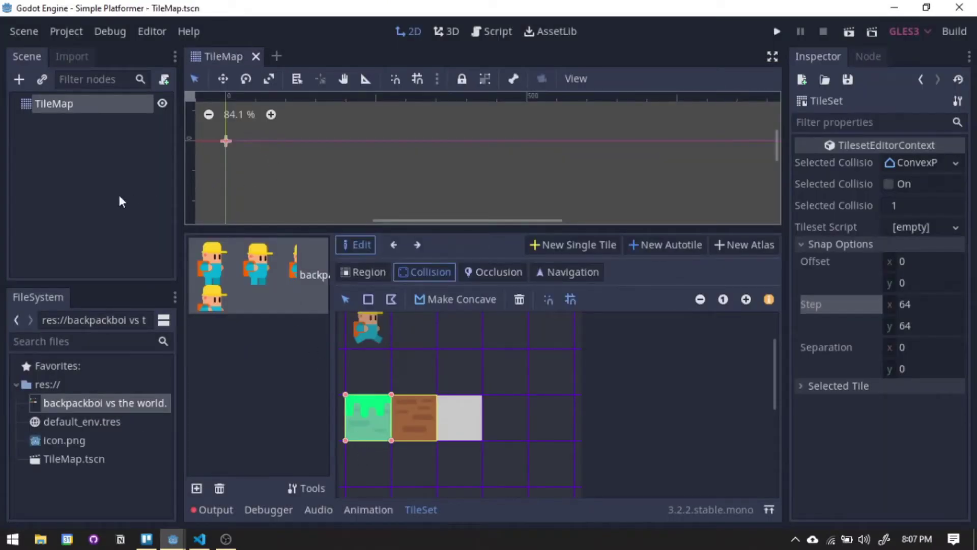
Step: Select the TileMap node and pick the grass tile from its palette
left_click(90, 108)
left_click(700, 279)
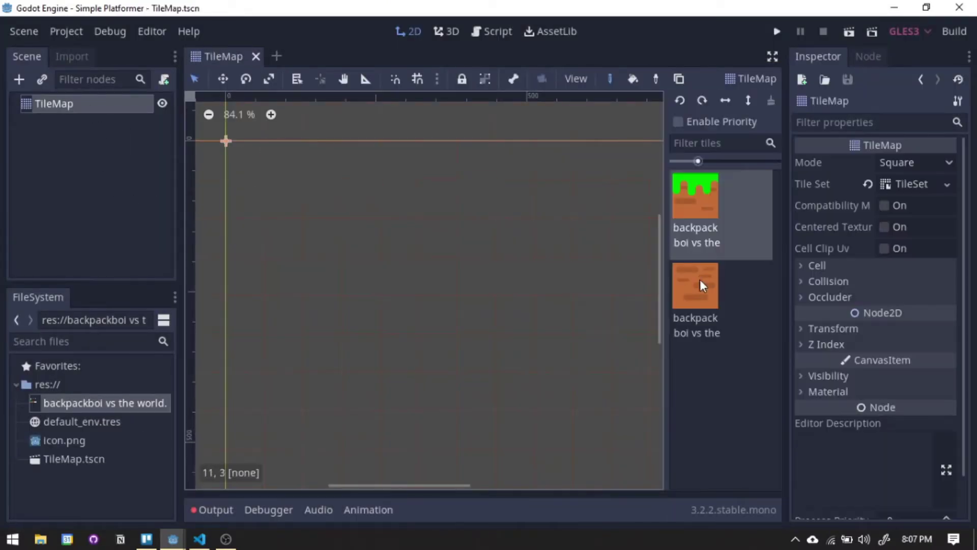
left_click(700, 203)
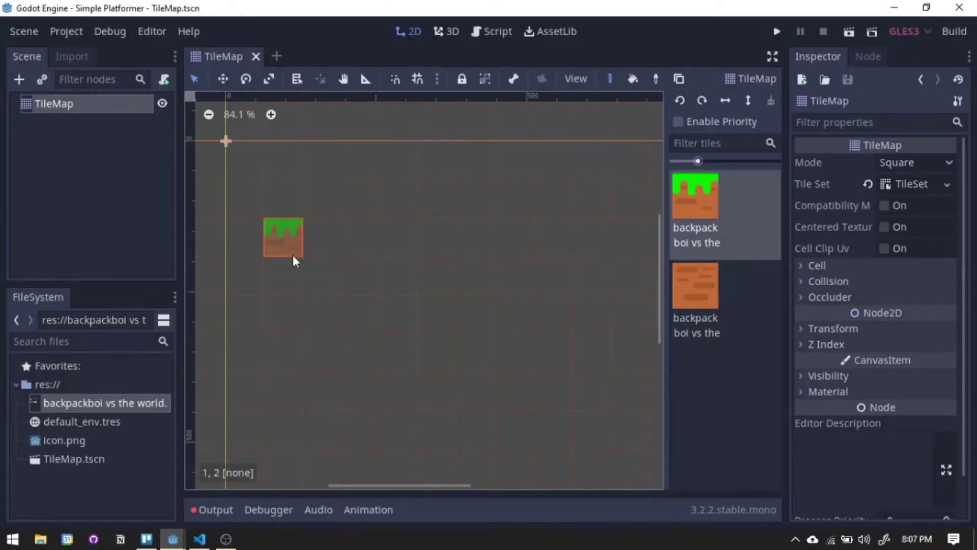
Step: Create a new 2D scene and rename its root node to World
left_click(278, 56)
left_click(98, 122)
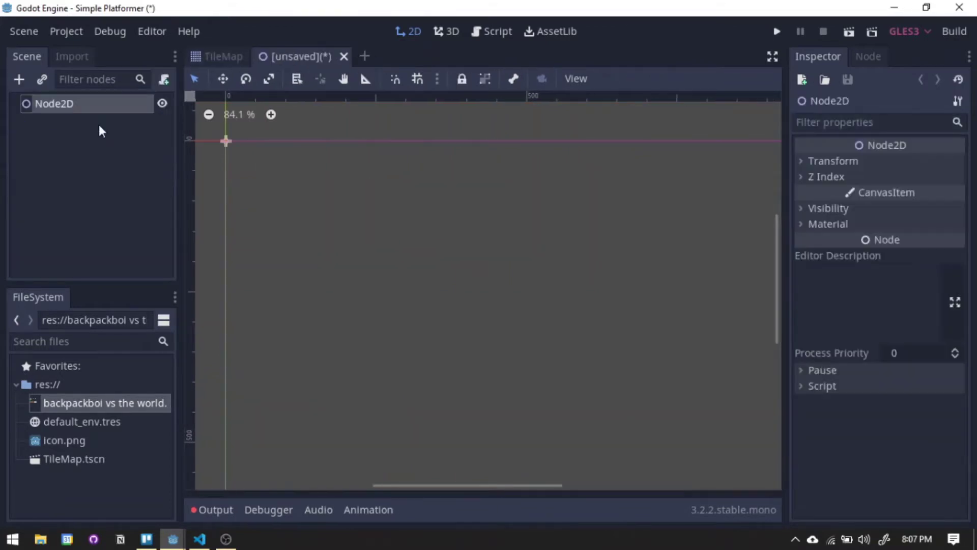
left_click(59, 109)
left_click(59, 109)
type("World")
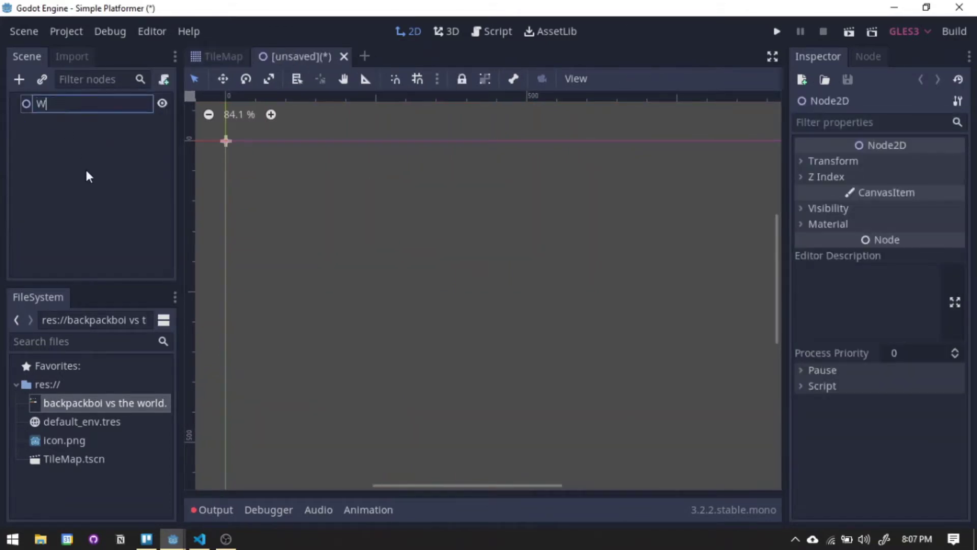
key("Return")
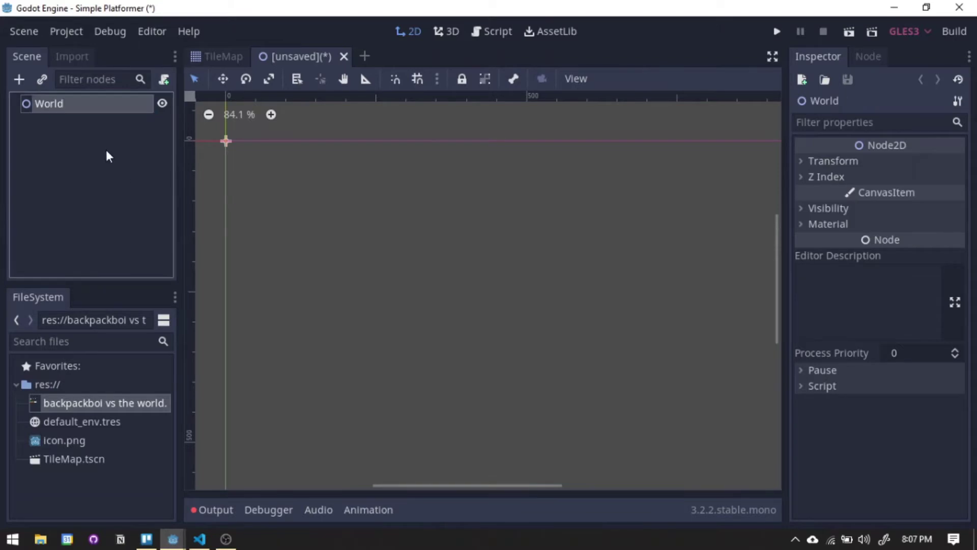
Step: Save the new scene as World.tscn
left_click(23, 32)
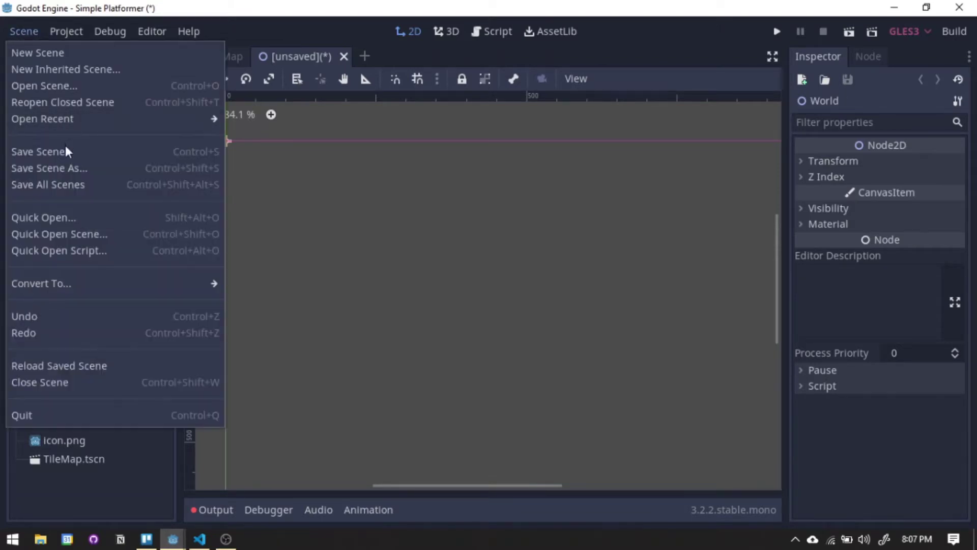
left_click(65, 165)
left_click(358, 447)
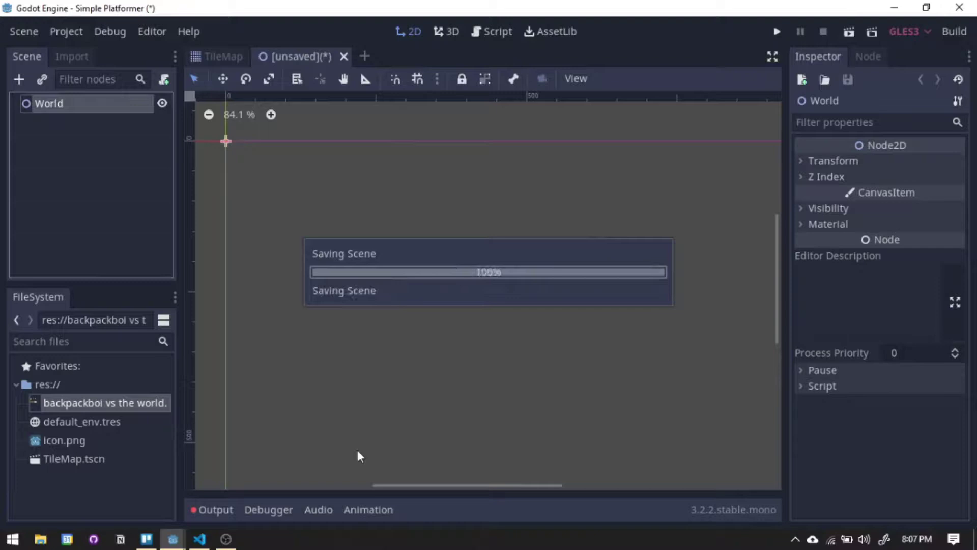
Step: Instance TileMap.tscn as a child of the World root
left_click(42, 78)
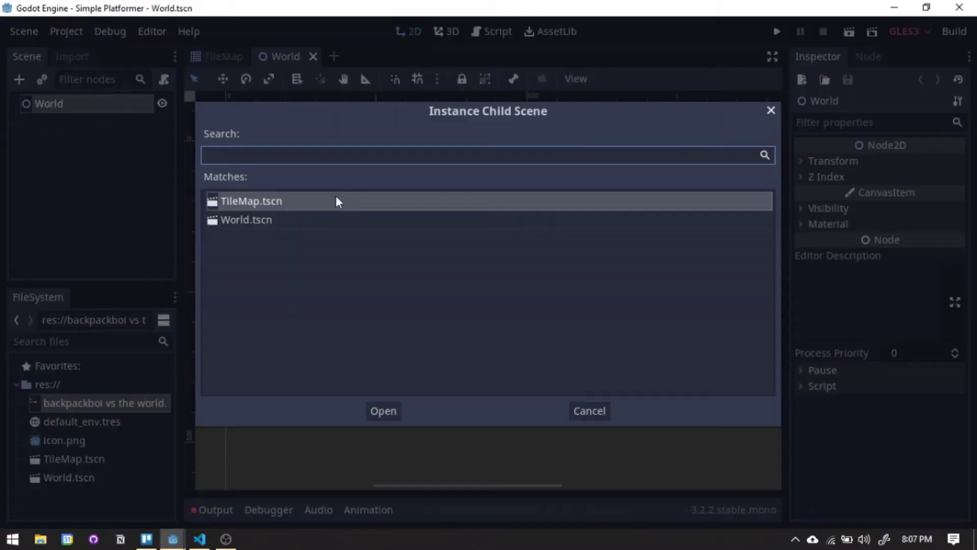
double_click(270, 201)
scroll(260, 210, "down", 3)
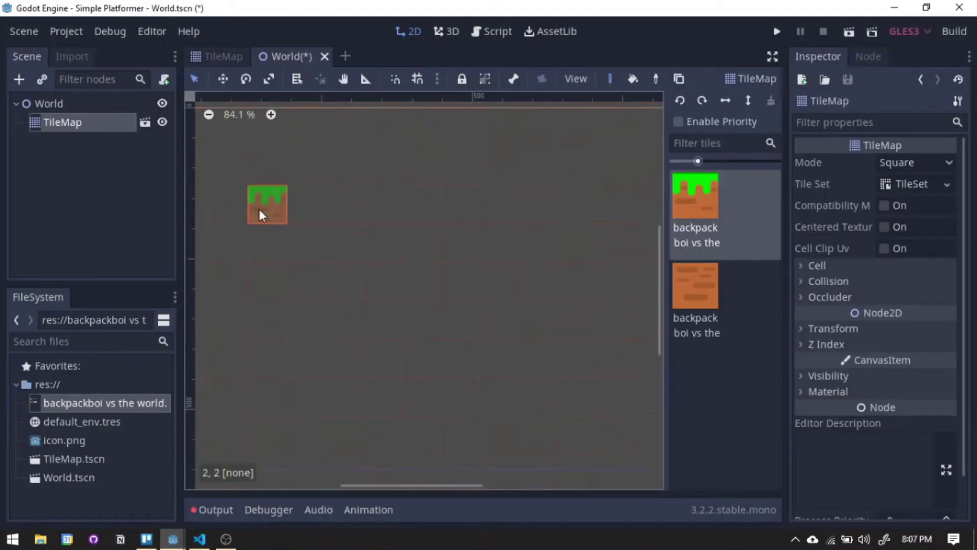
scroll(322, 246, "down", 3)
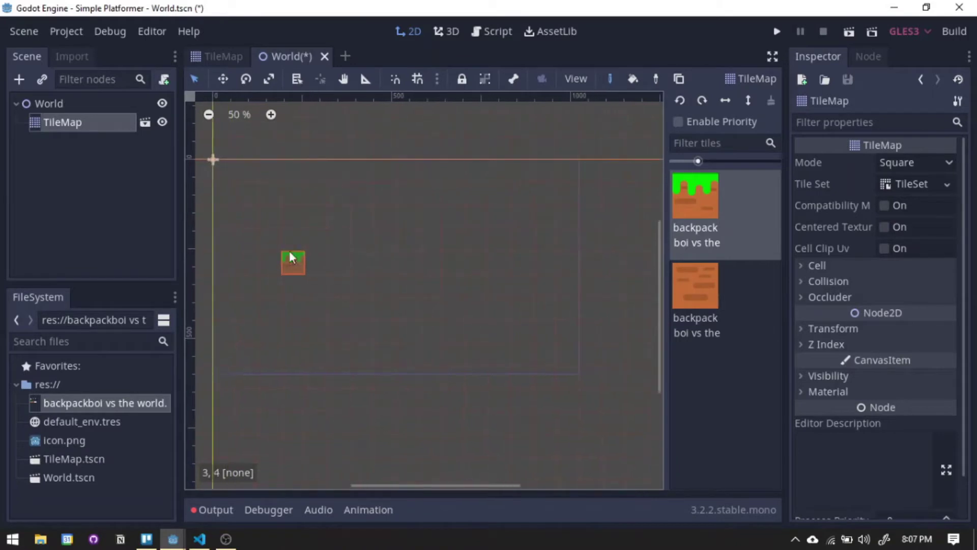
Step: Paint a grass-topped dirt floor with side columns and a step, then save World
left_click(683, 318)
mouse_move(242, 337)
left_mouse_down()
mouse_move(570, 334)
mouse_move(243, 355)
mouse_move(552, 368)
mouse_move(571, 287)
mouse_move(245, 279)
mouse_move(228, 239)
left_mouse_up()
left_click(695, 196)
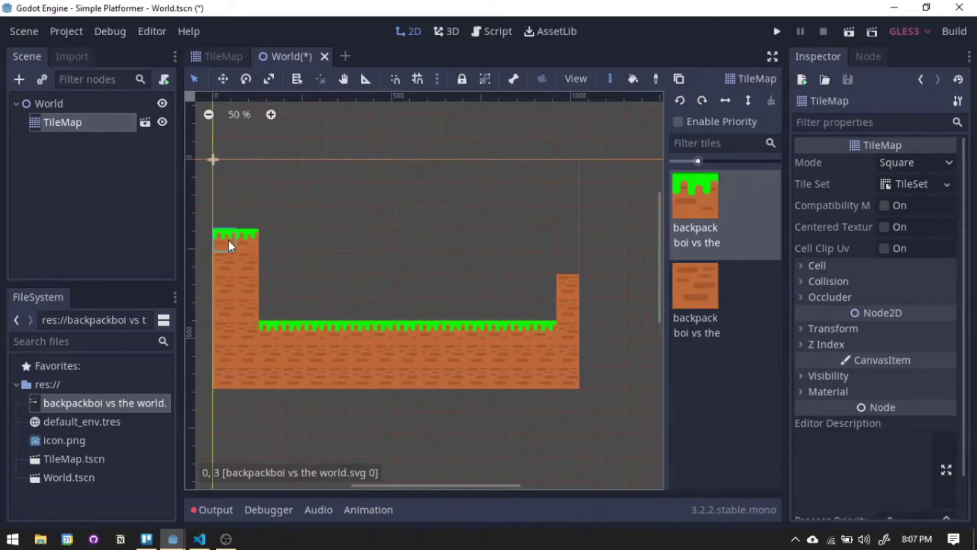
left_click(558, 293)
left_click(552, 321)
left_click(542, 313)
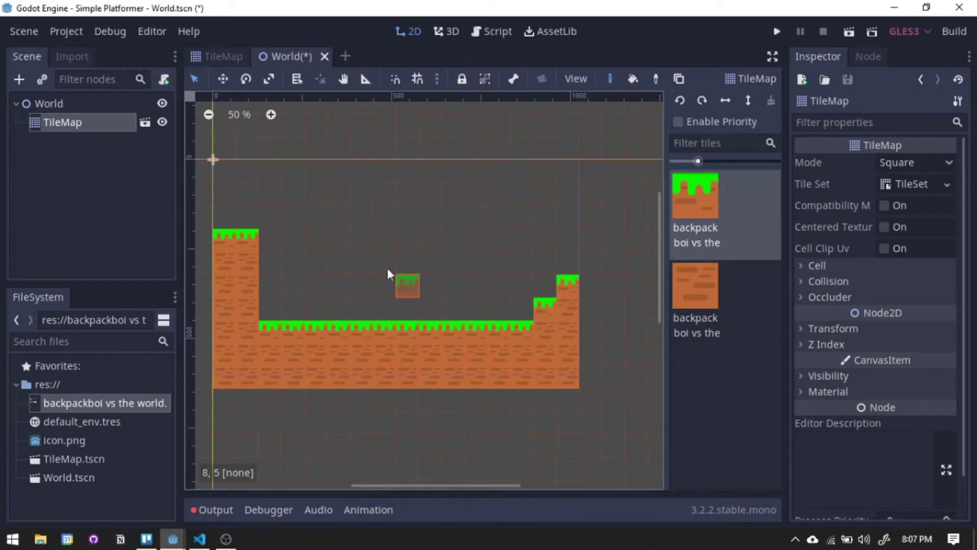
left_click(24, 31)
left_click(114, 147)
Step: Start a new scene with a KinematicBody2D root node
left_click(352, 56)
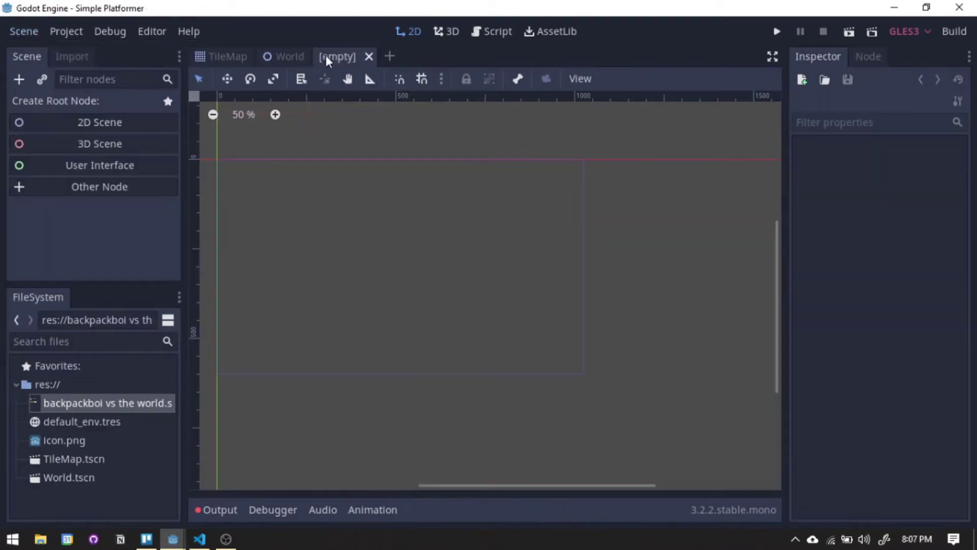
left_click(97, 185)
type("ki")
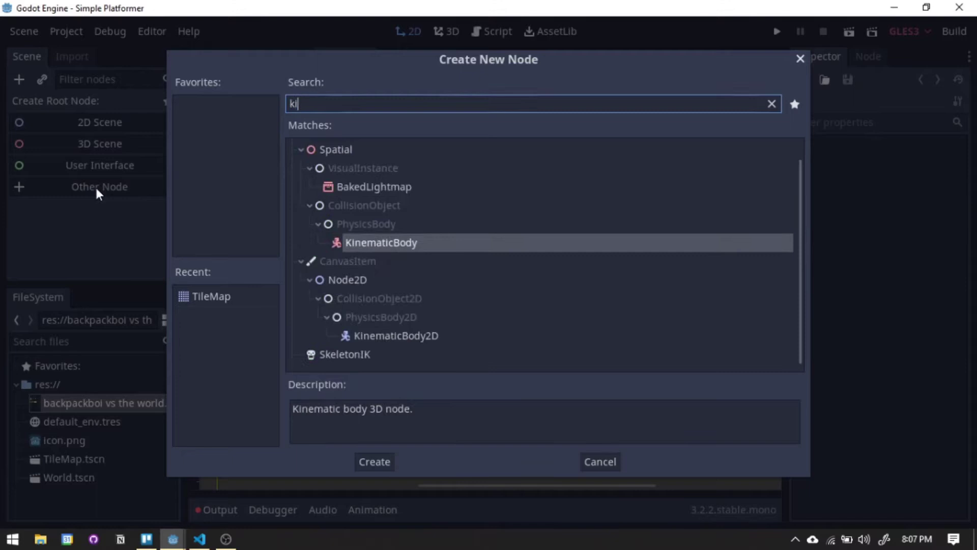
type("nemati")
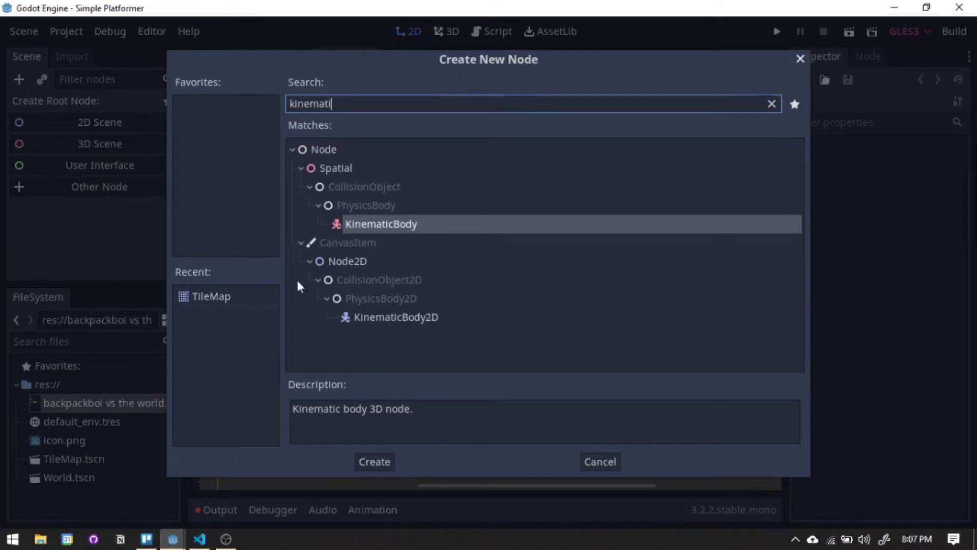
left_click(386, 317)
left_click(375, 462)
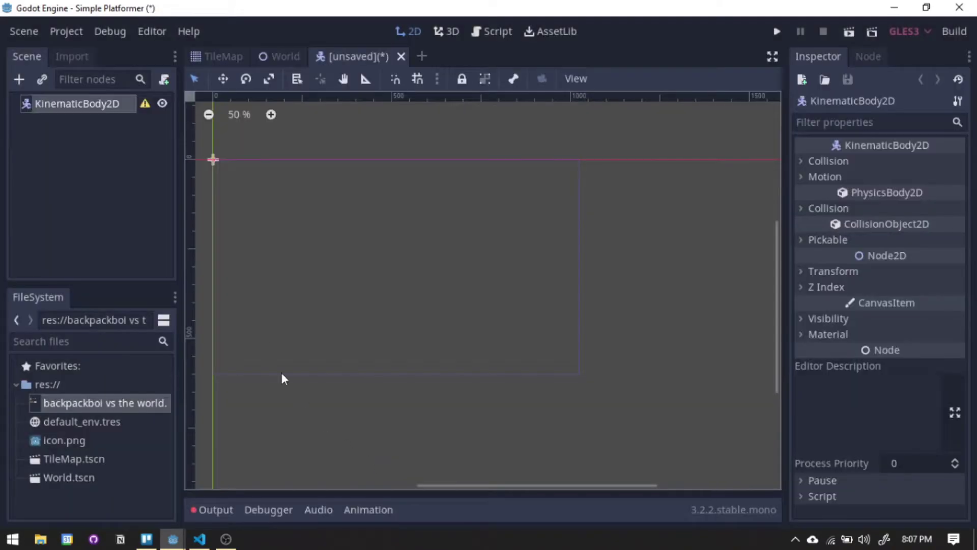
Step: Rename the root node to Player
double_click(66, 104)
type("Player")
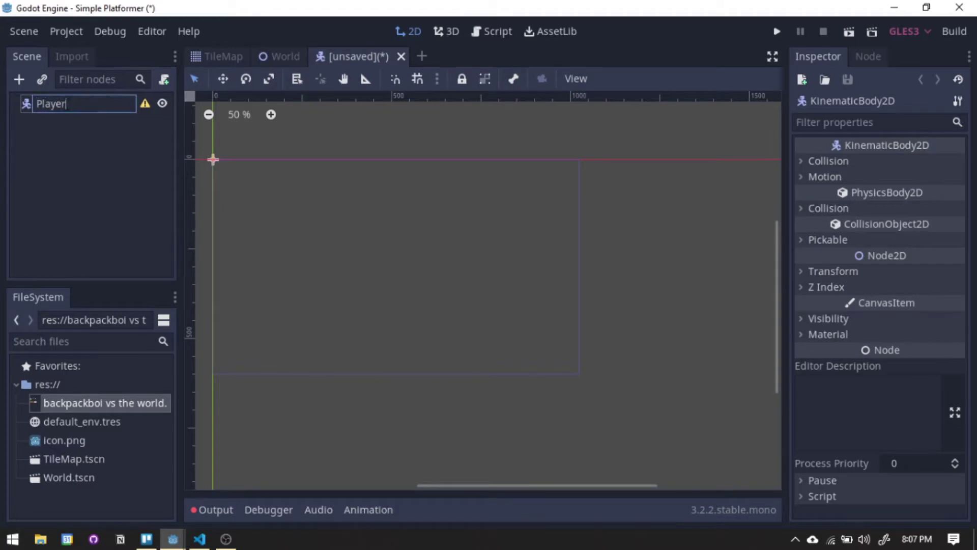
key("Return")
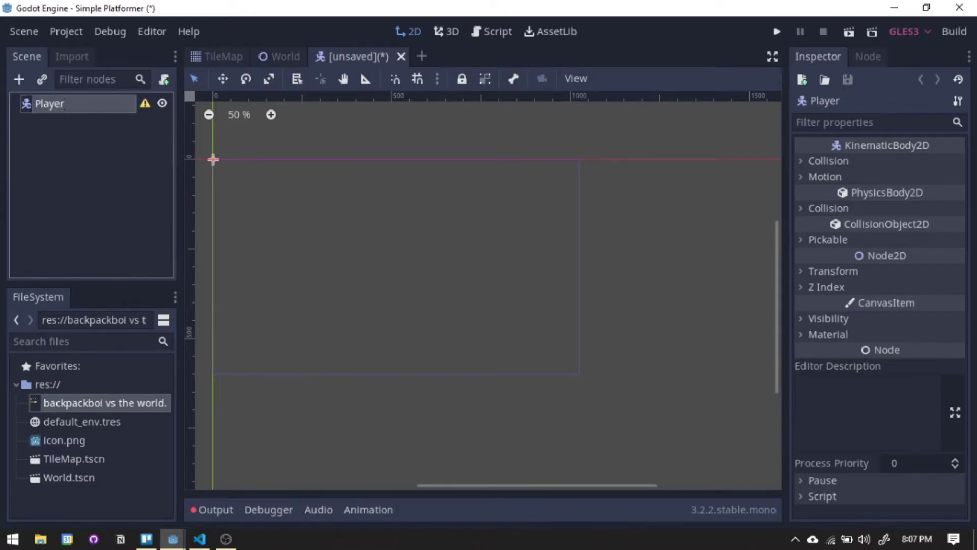
Step: Add a CollisionShape2D child to Player
left_click(20, 80)
type("collsi")
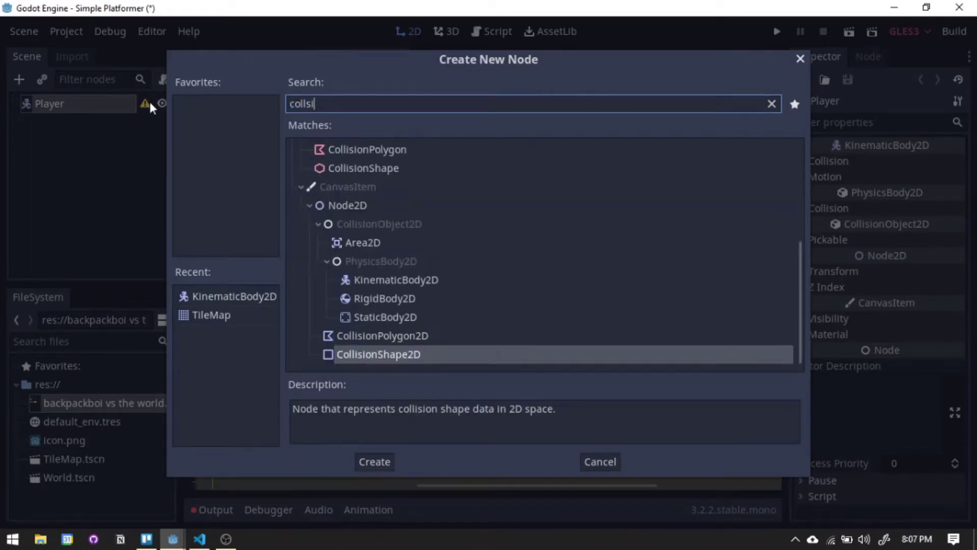
key("Return")
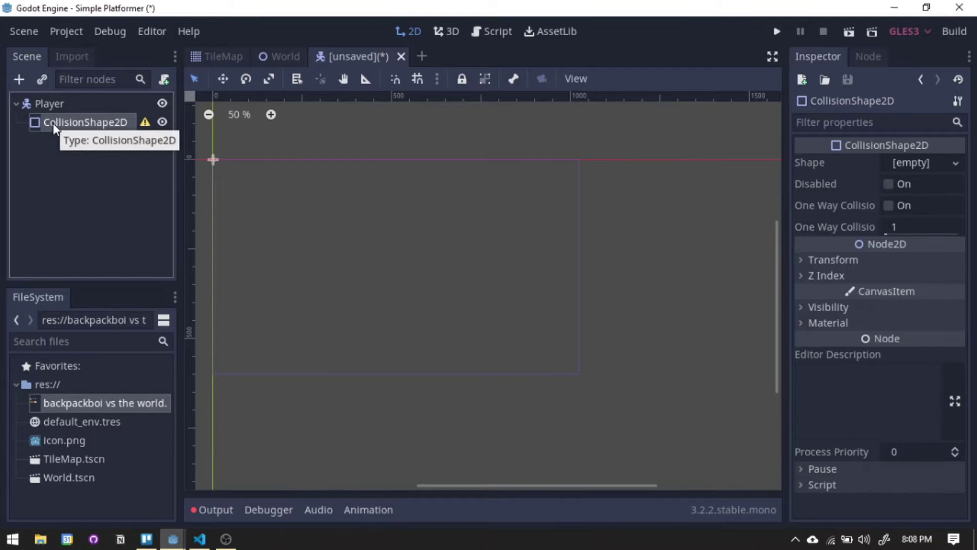
Step: Add a Sprite child to Player and move it above CollisionShape2D
left_click(42, 103)
left_click(19, 80)
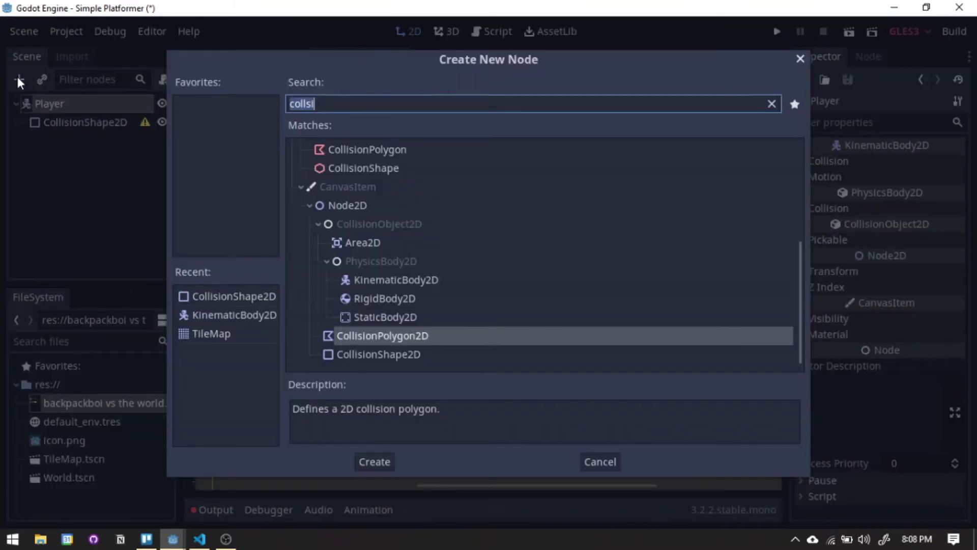
type("sprite")
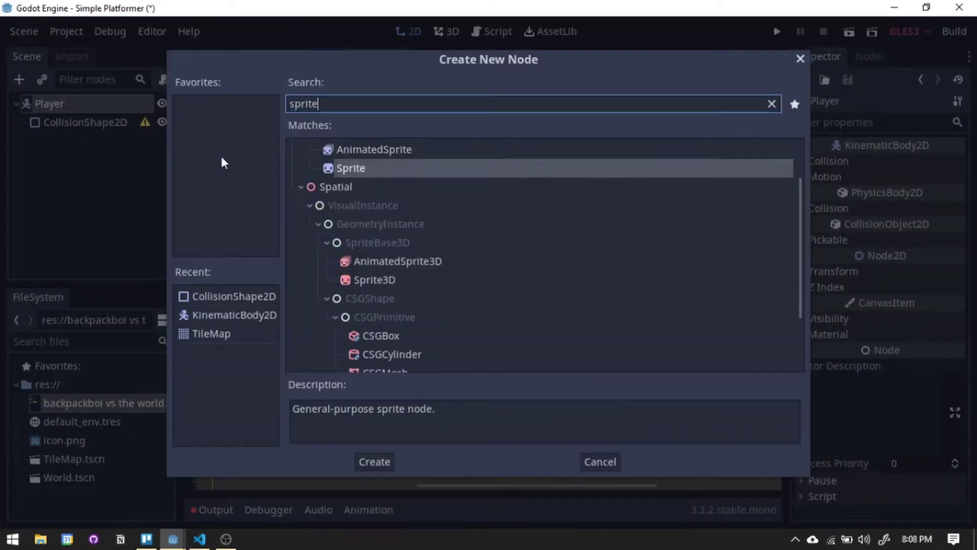
double_click(362, 164)
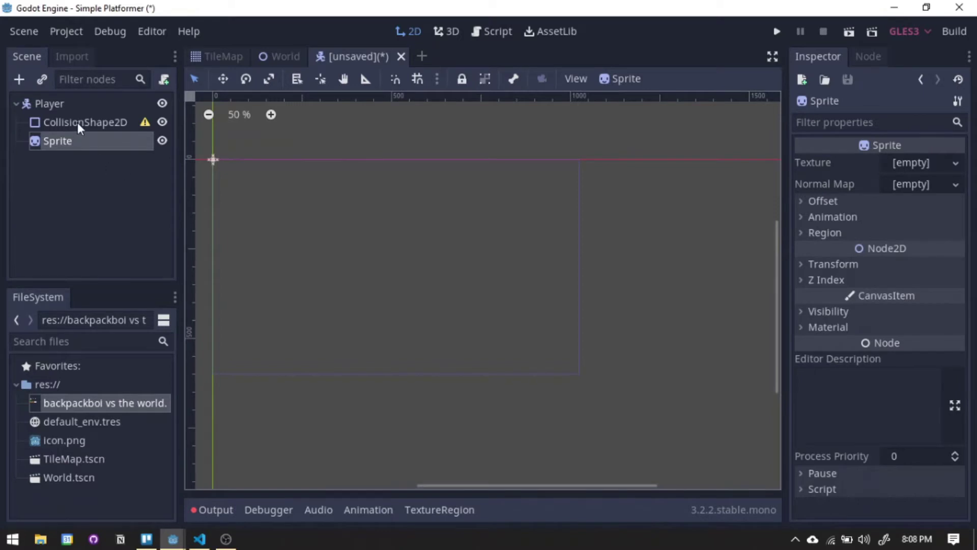
left_click_drag(79, 137, 72, 120)
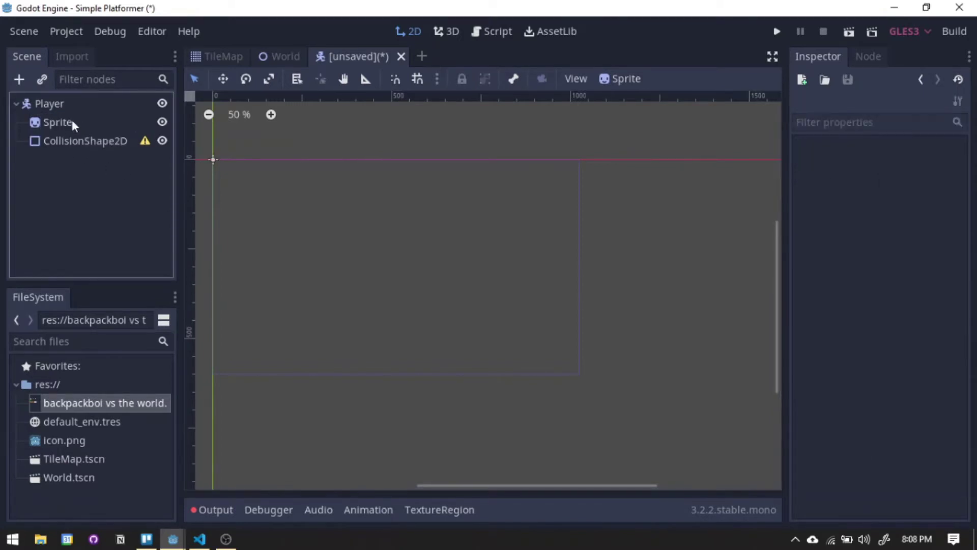
Step: Assign the sprite sheet as the Sprite's texture
left_click(69, 122)
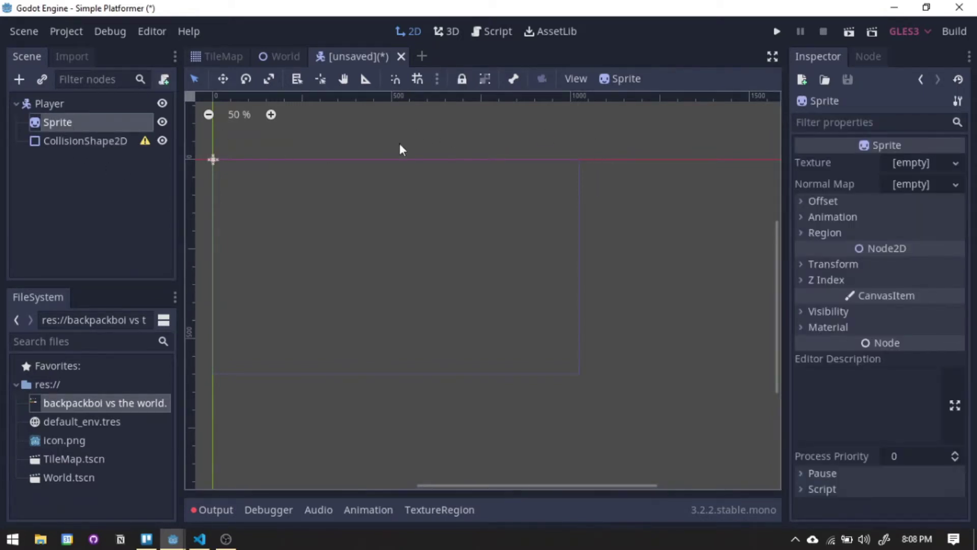
left_click_drag(80, 400, 891, 164)
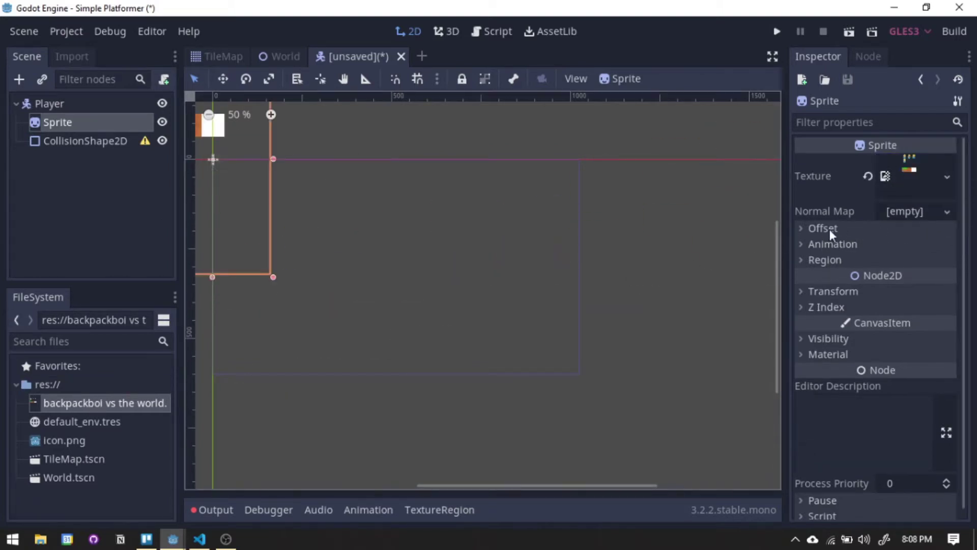
middle_click_drag(365, 218, 589, 312)
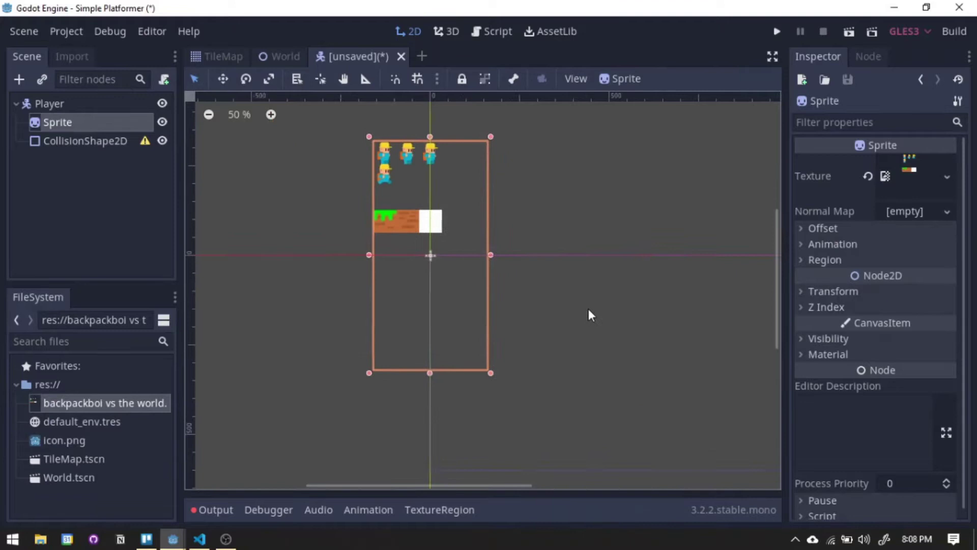
Step: Enable the Sprite's Region and set the region editor to Grid Snap with 64×64 steps
left_click(819, 261)
left_click(887, 277)
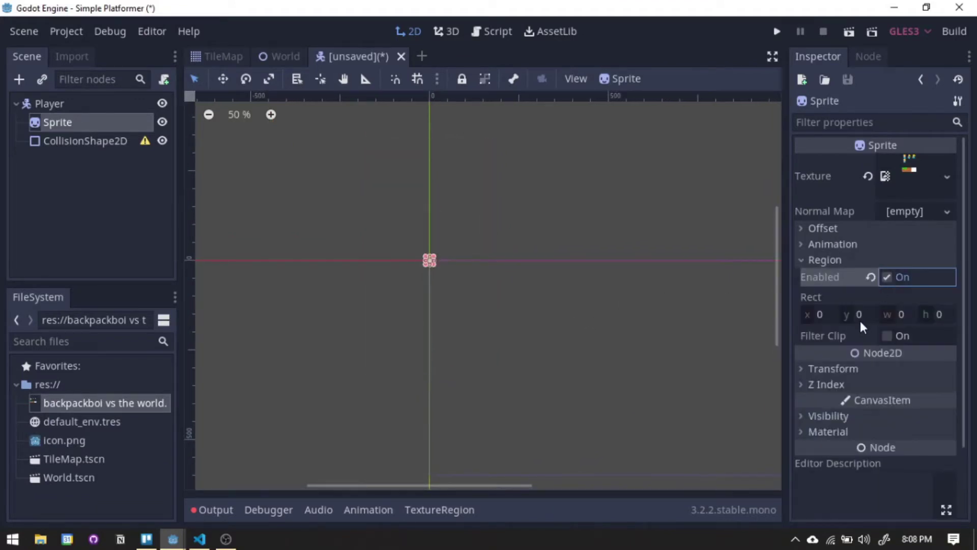
left_click(439, 510)
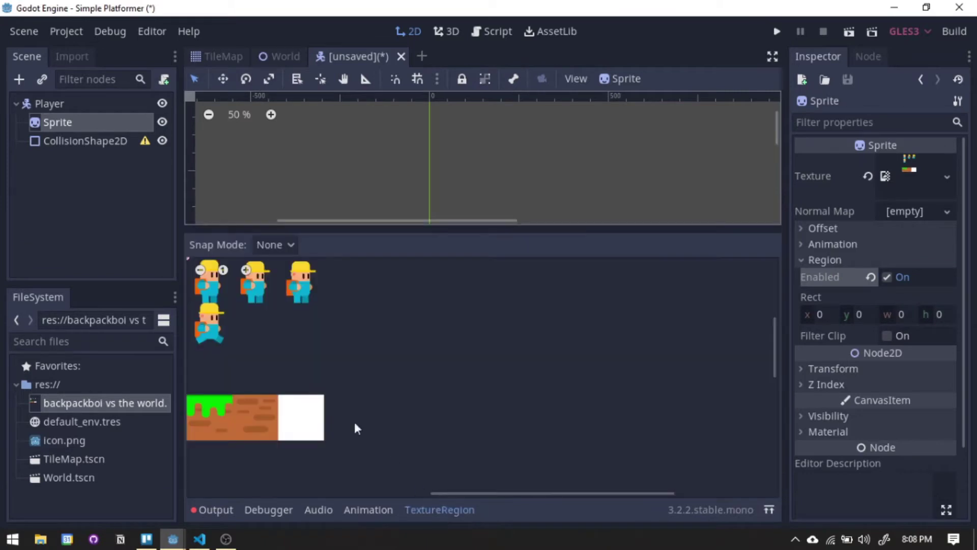
left_click(274, 243)
left_click(275, 296)
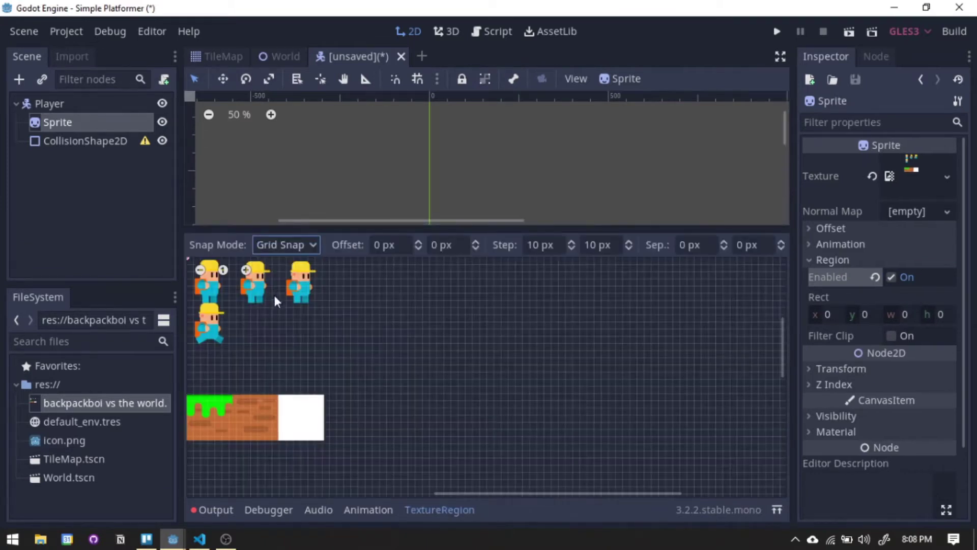
double_click(539, 245)
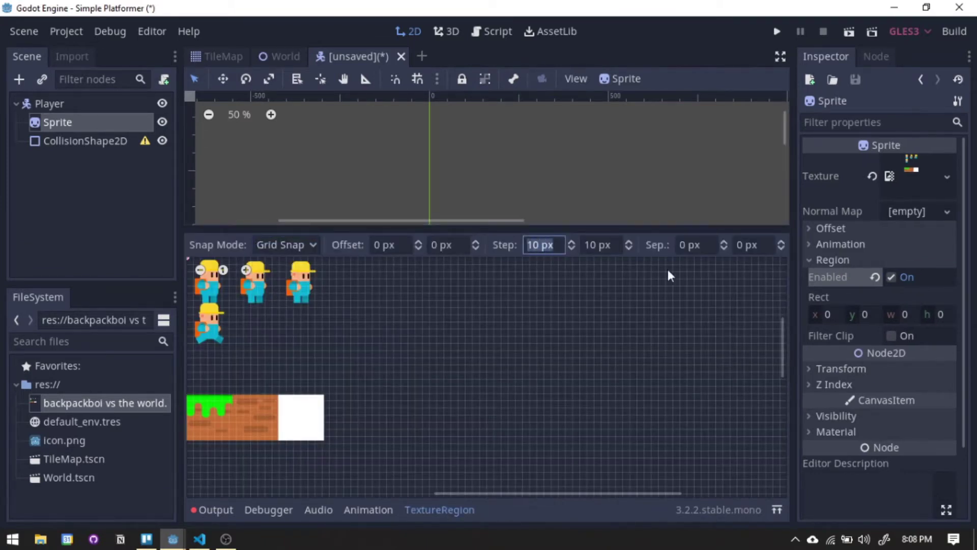
type("64")
key("Tab")
type("64")
key("Return")
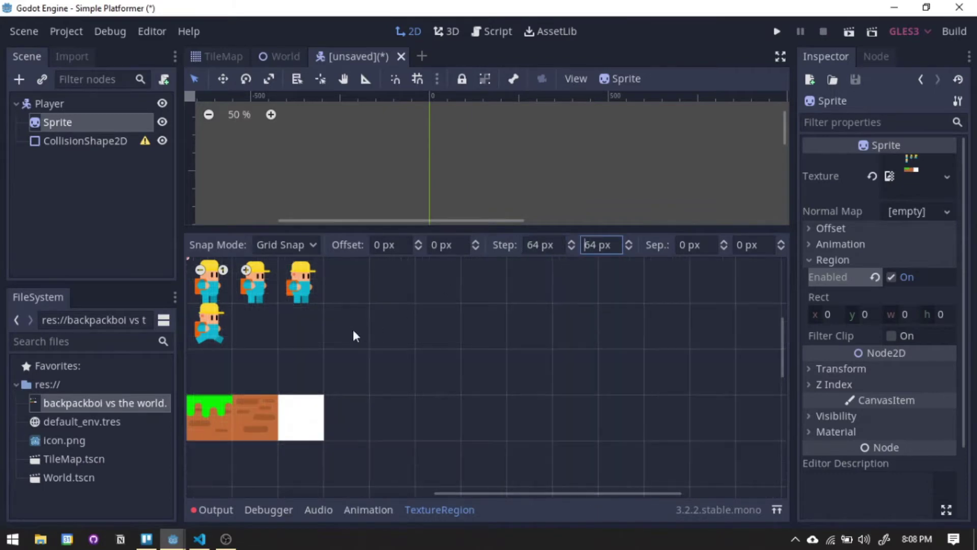
Step: Select the first 64×64 character frame as the region and centre it in view
middle_click_drag(288, 334, 395, 401)
left_click_drag(295, 331, 334, 369)
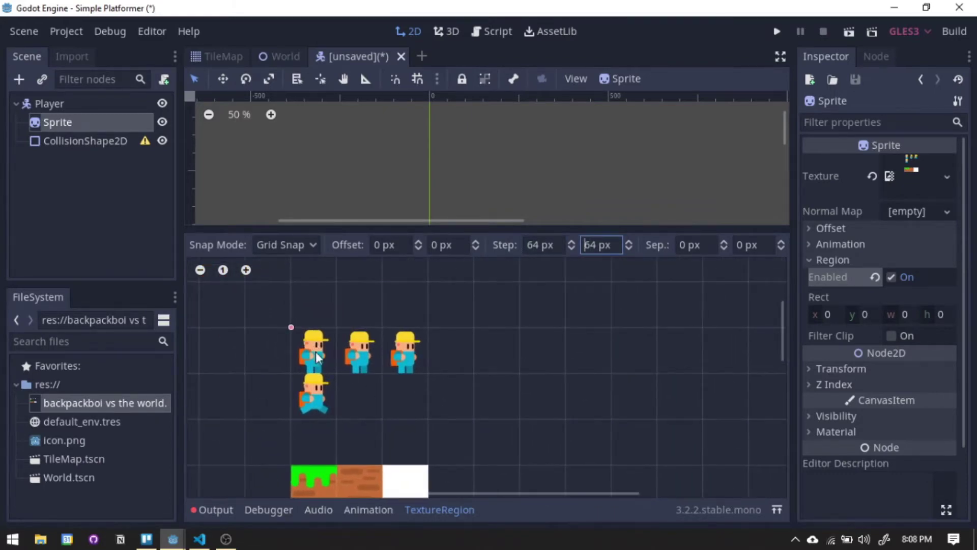
left_click_drag(450, 227, 441, 411)
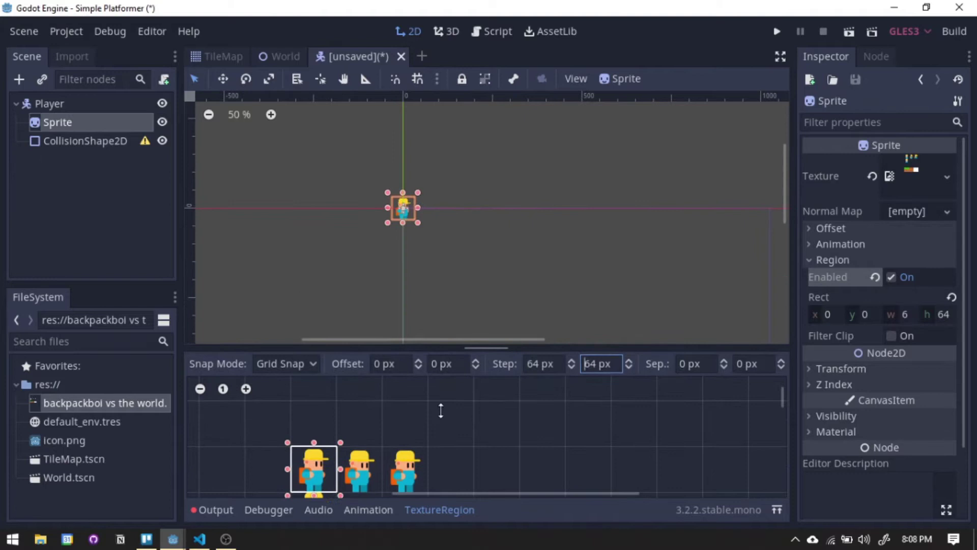
scroll(402, 275, "up", 1)
scroll(405, 265, "up", 1)
middle_click_drag(414, 210, 387, 262)
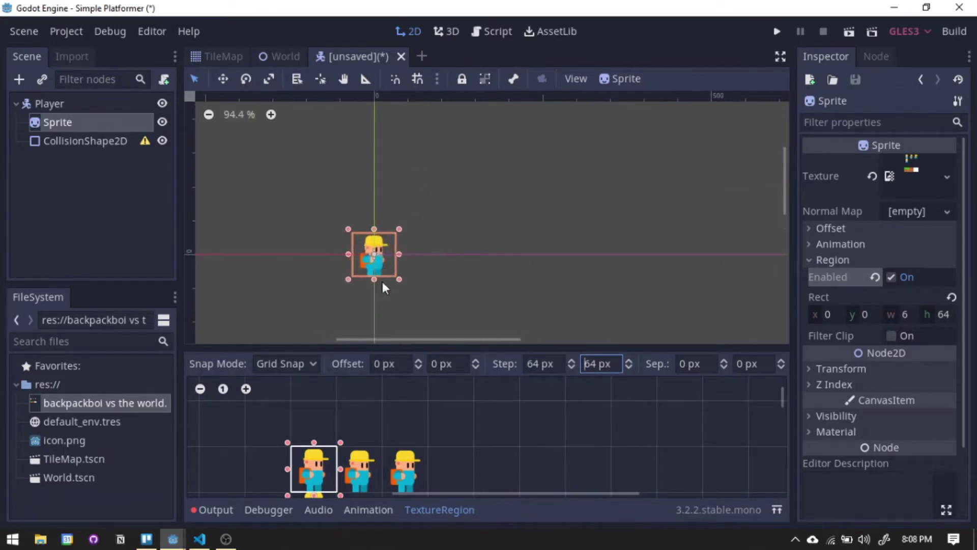
scroll(381, 279, "up", 1)
Step: Save the Player scene under the file name Player.tscn
left_click(53, 105)
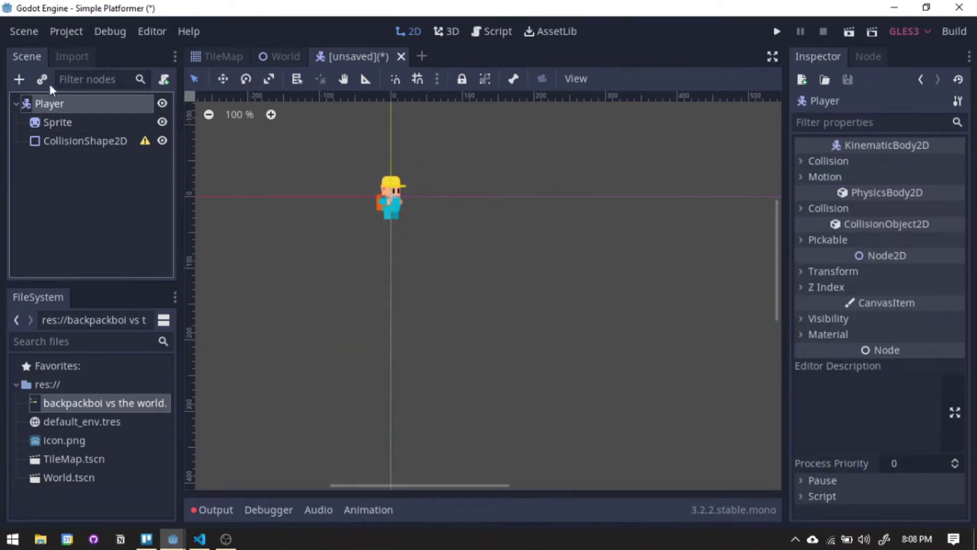
left_click(27, 28)
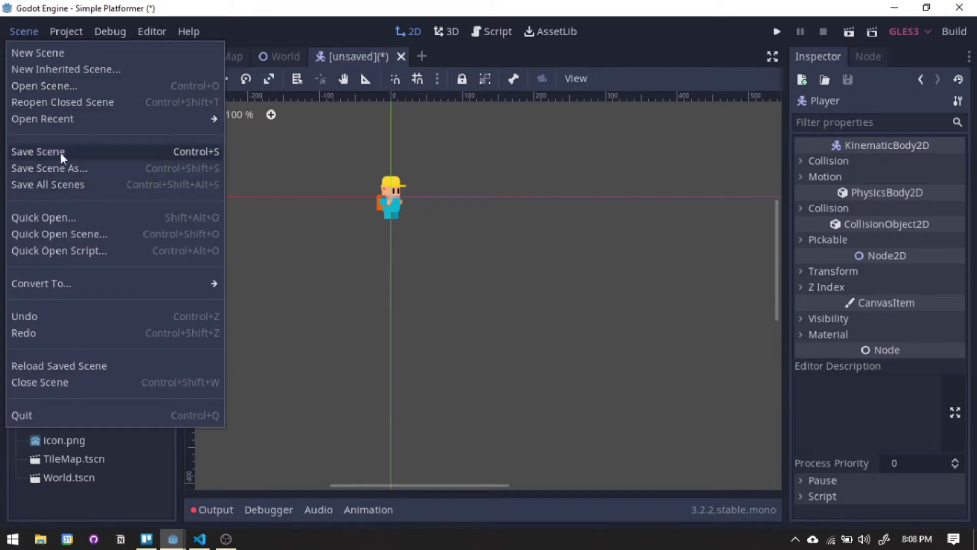
left_click(54, 170)
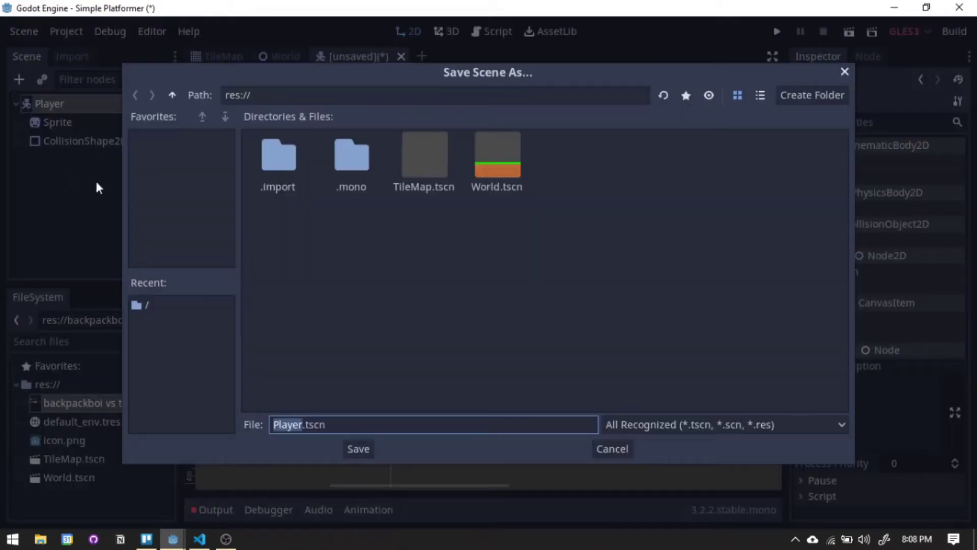
left_click(359, 450)
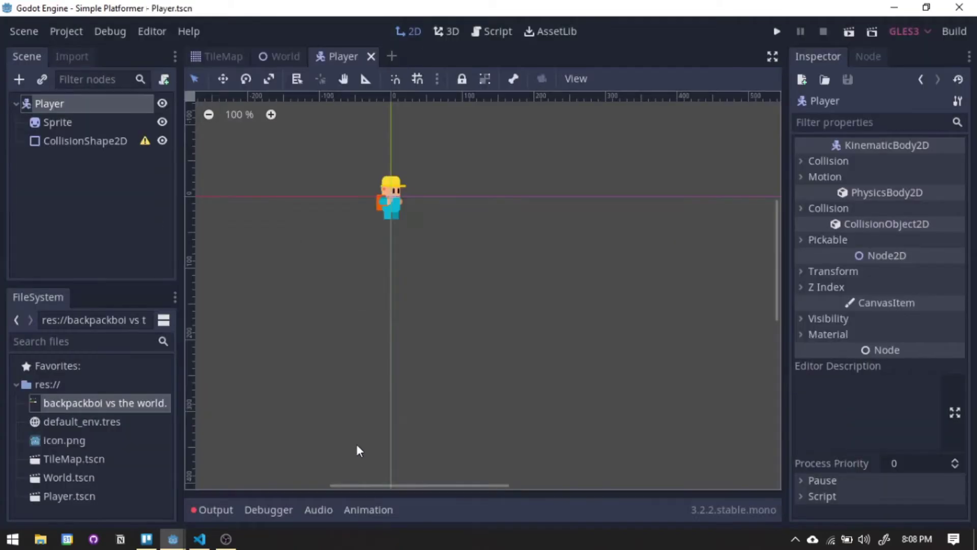
Step: Give CollisionShape2D a new CapsuleShape2D and, with grid snap on, resize it to cover the character
left_click(69, 138)
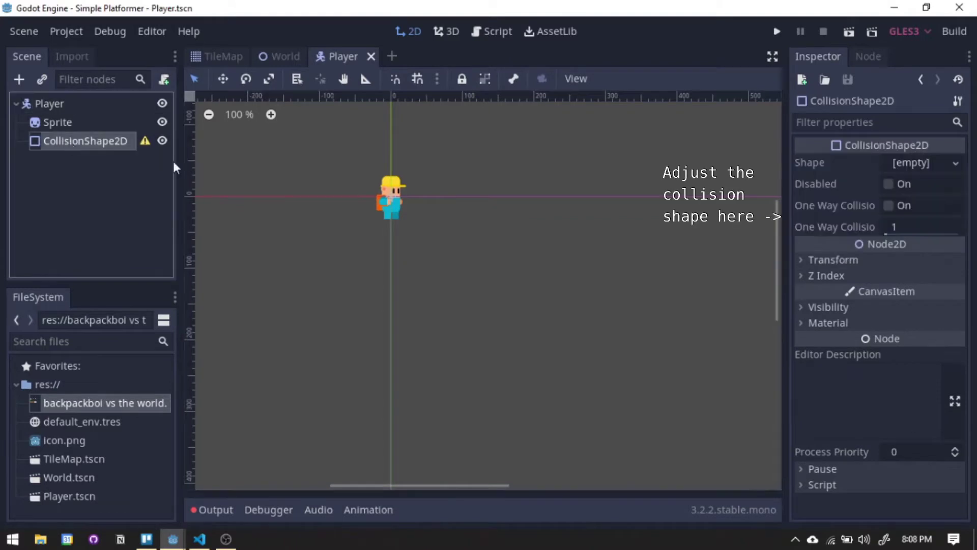
left_click(850, 164)
left_click(870, 184)
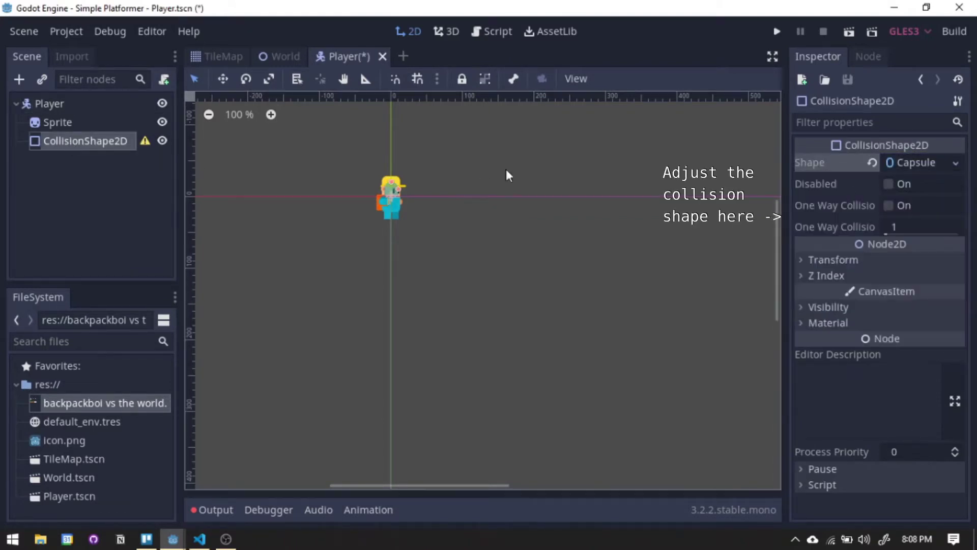
scroll(382, 191, "up", 10)
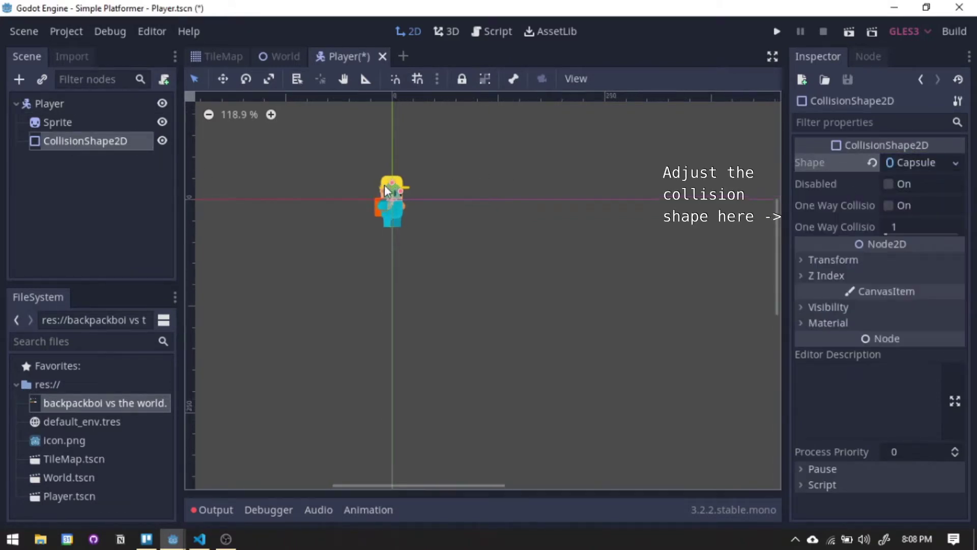
left_click(417, 79)
scroll(375, 172, "up", 1)
mouse_move(439, 188)
left_mouse_down()
mouse_move(453, 187)
mouse_move(438, 188)
left_mouse_up()
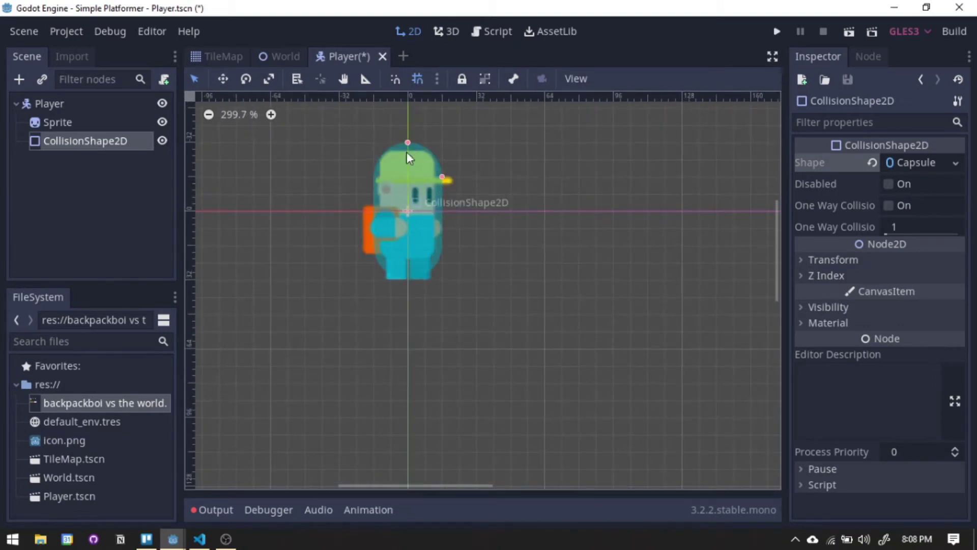
Step: Save the Player scene
key("ctrl+s")
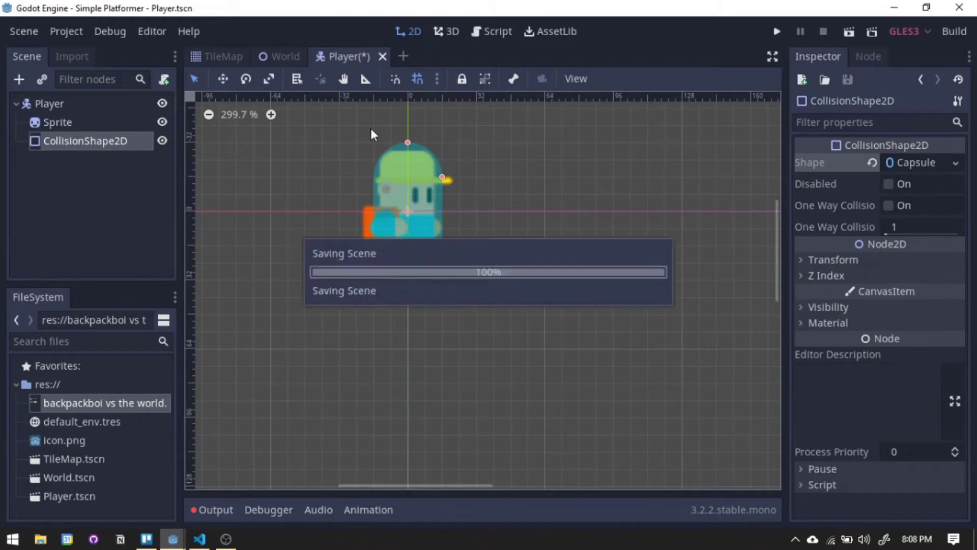
scroll(421, 214, "down", 1)
scroll(472, 276, "down", 1)
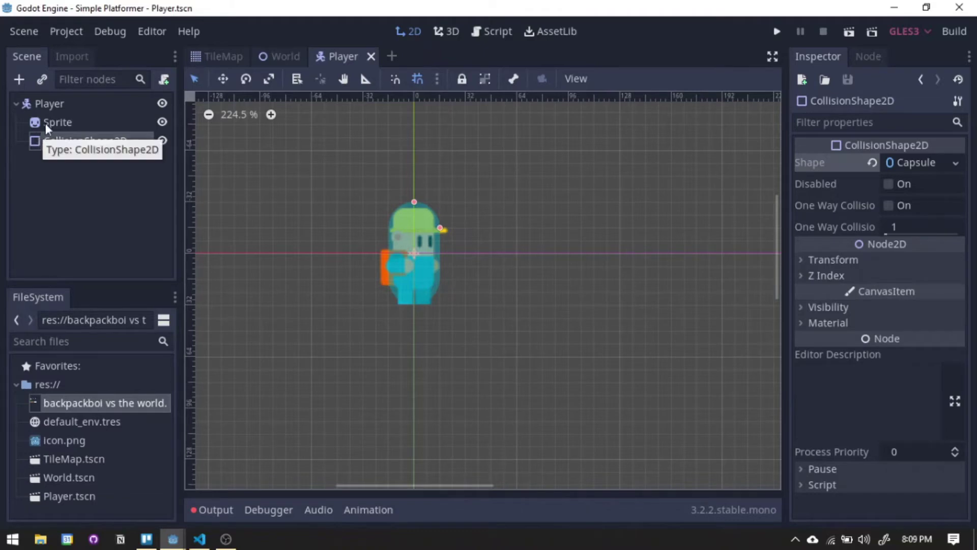
Step: Add an AnimationPlayer node as a child of Player
left_click(42, 104)
left_click(25, 79)
type("animation")
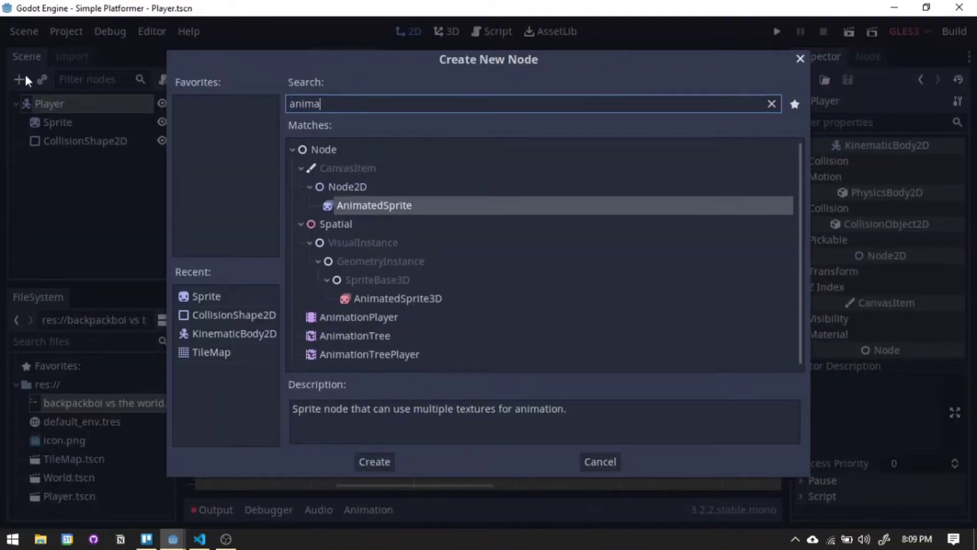
double_click(370, 168)
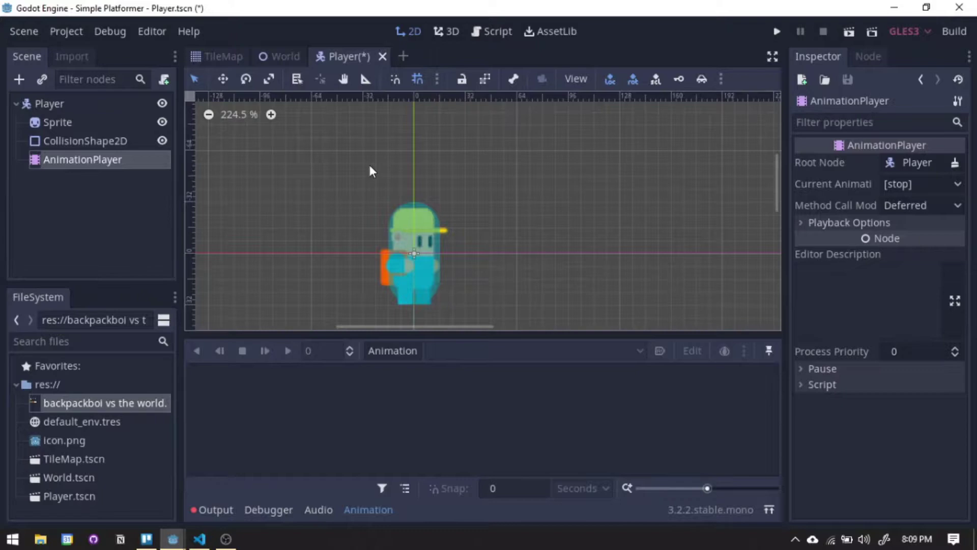
scroll(381, 173, "down", 5)
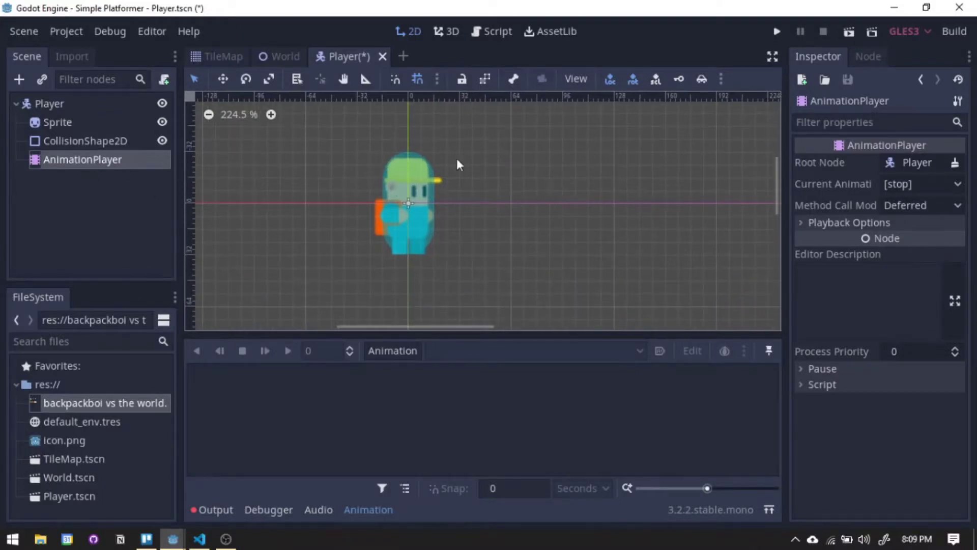
Step: Create a new animation named Idle with a length of 0.6 seconds
left_click(400, 352)
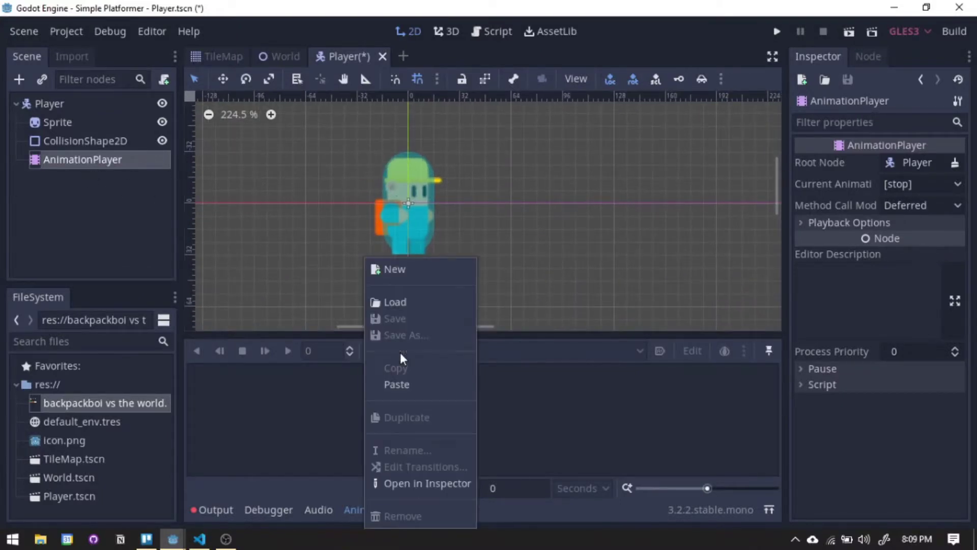
left_click(410, 273)
type("Idle")
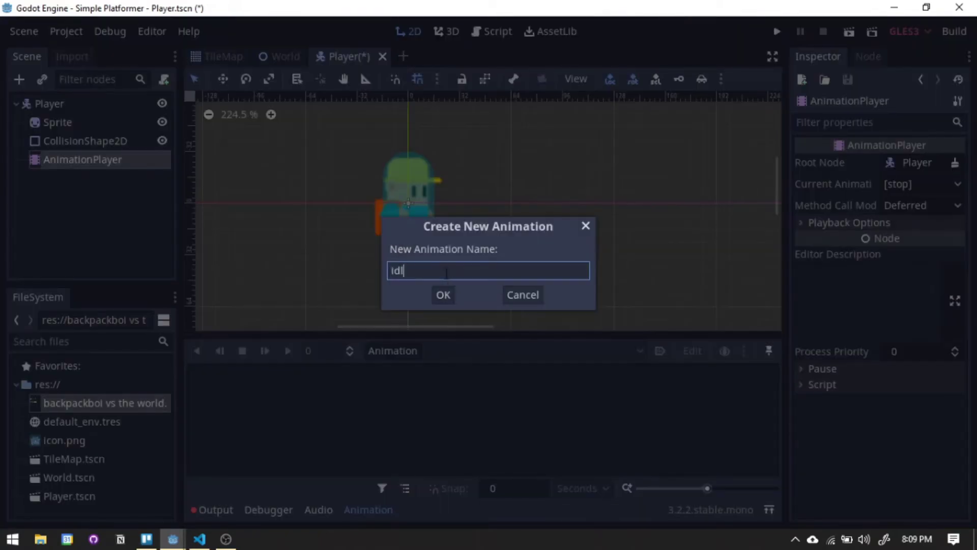
key("Return")
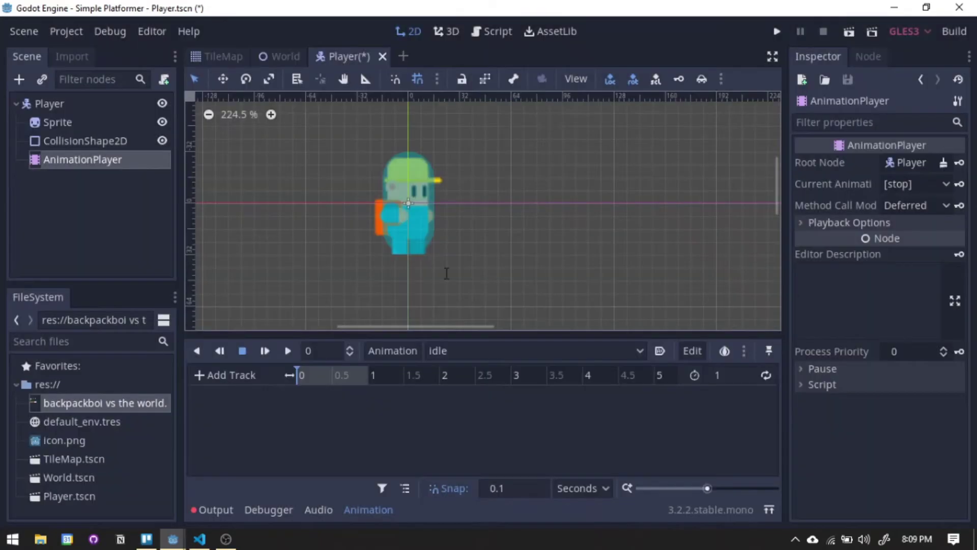
left_click(739, 376)
type(".6")
key("Return")
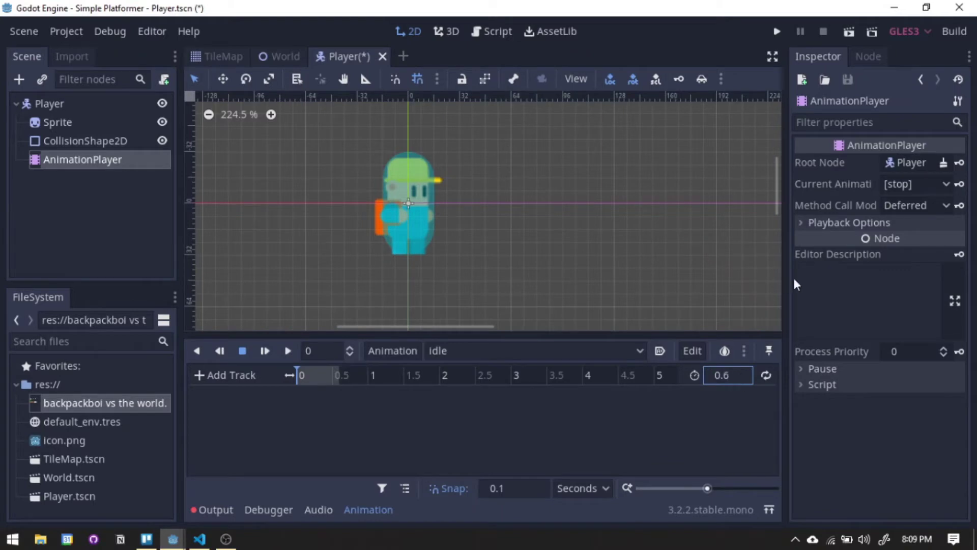
Step: Key the Sprite's region_rect at time 0, creating the Idle region_rect track
left_click(81, 122)
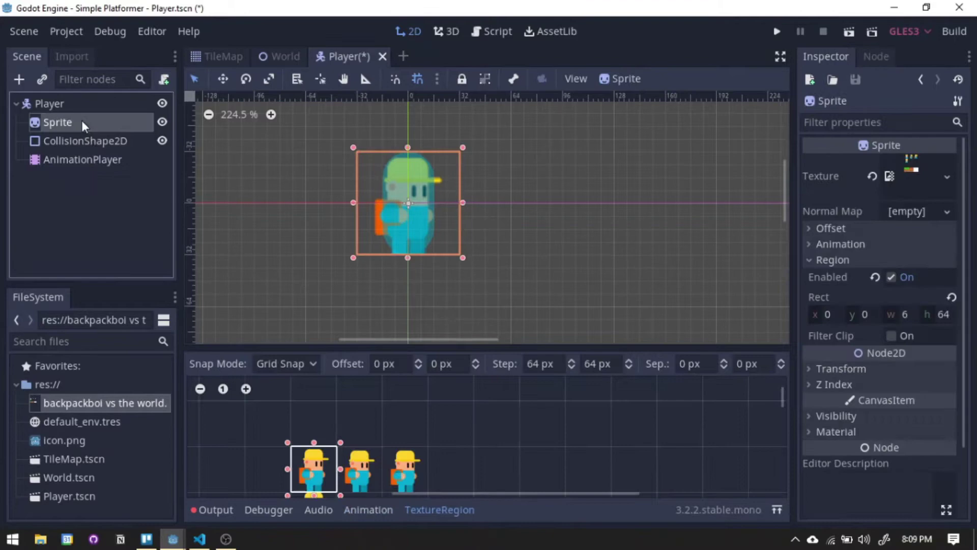
scroll(383, 400, "down", 2)
scroll(376, 392, "up", 2)
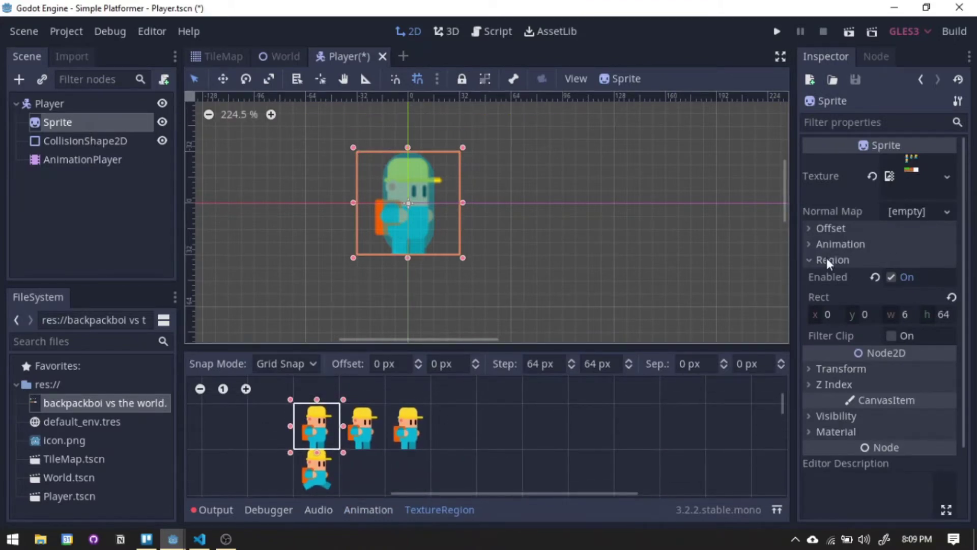
left_click(376, 510)
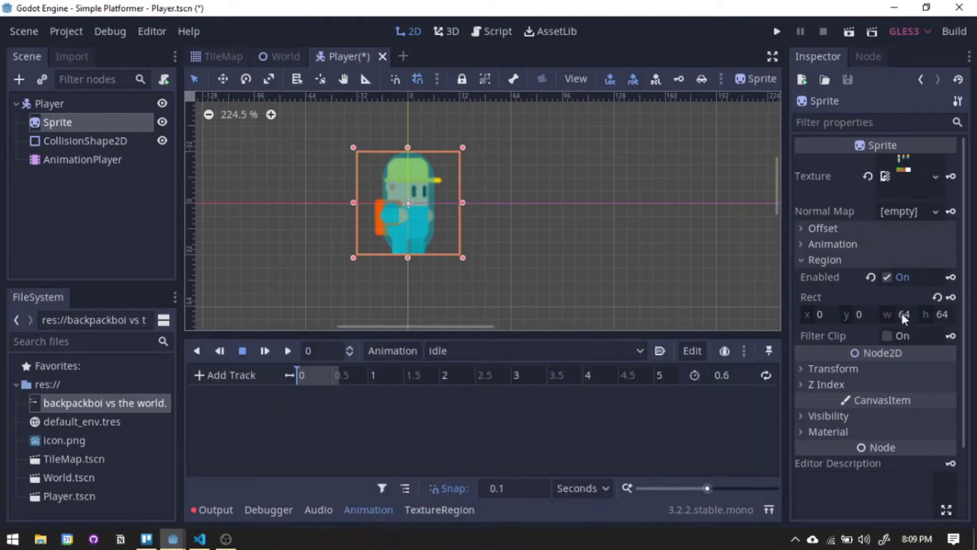
left_click(951, 297)
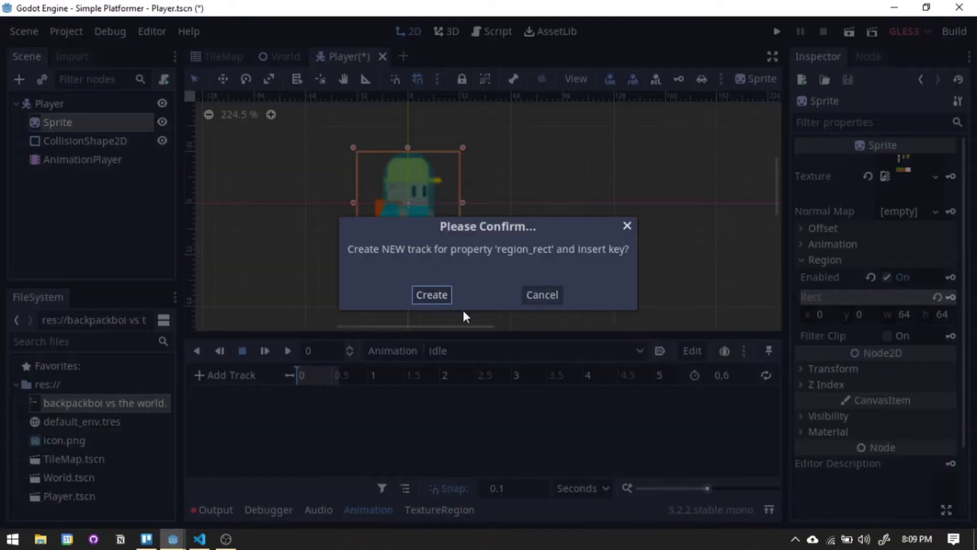
left_click(431, 295)
Step: Key the second sprite-sheet frame at 0.2 s and set up the third frame at 0.4 s
left_click_drag(303, 374, 310, 375)
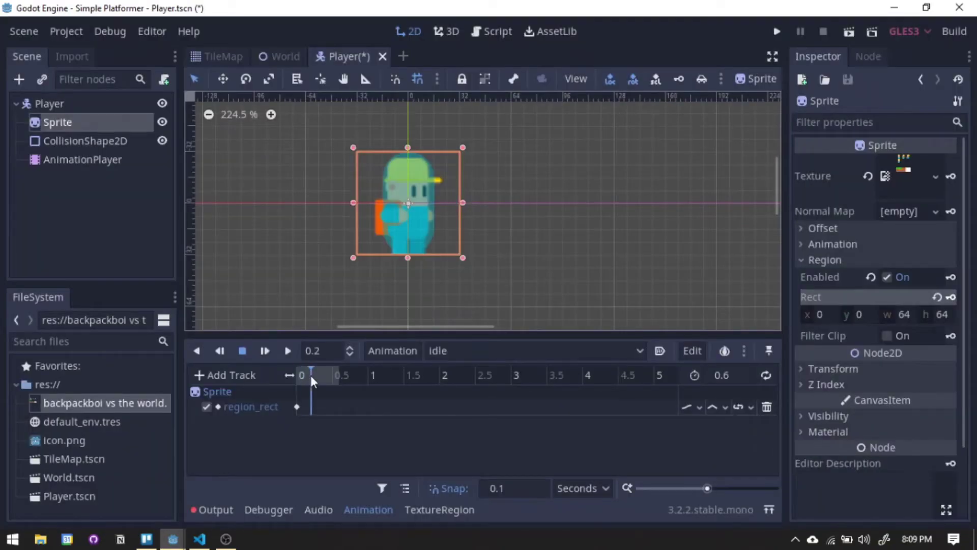
left_click(429, 509)
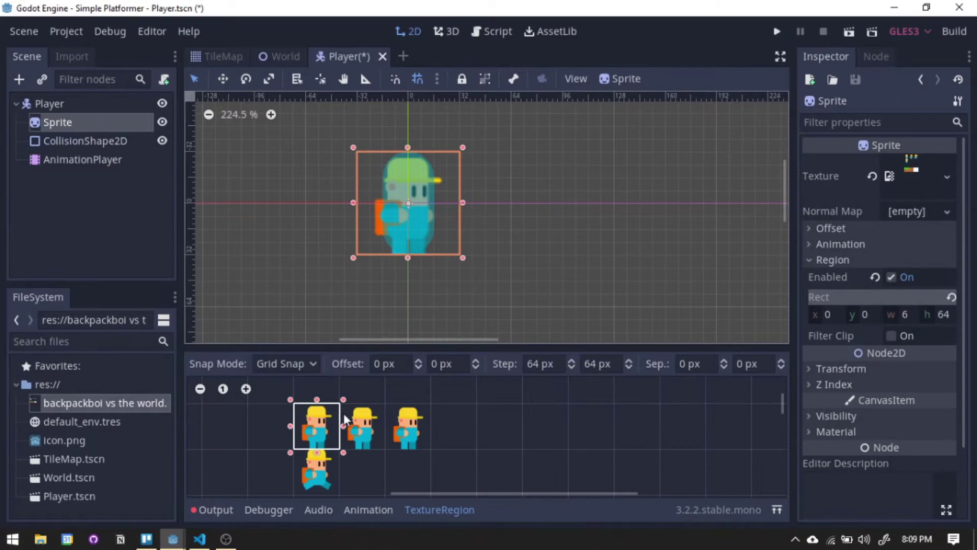
left_click(366, 430)
left_click(369, 509)
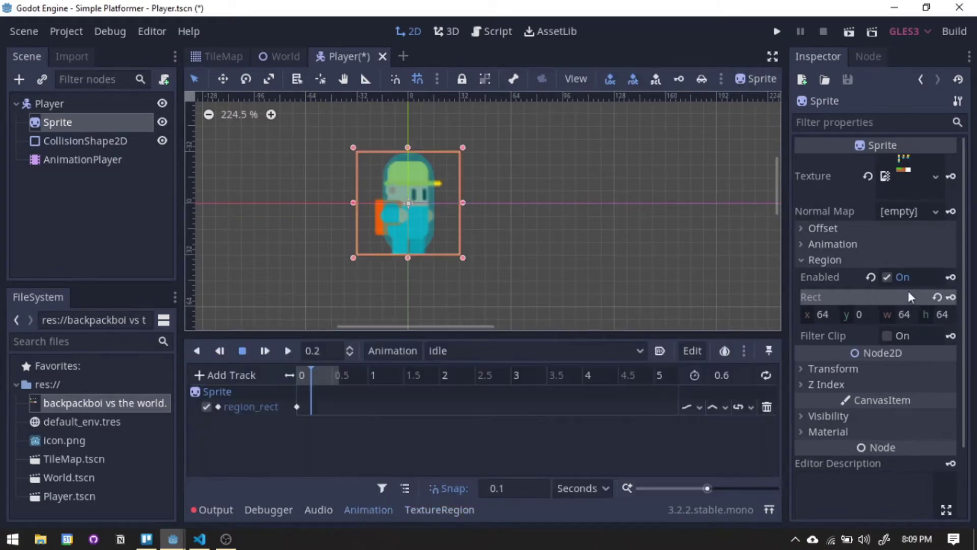
left_click(951, 298)
left_click_drag(322, 376, 325, 375)
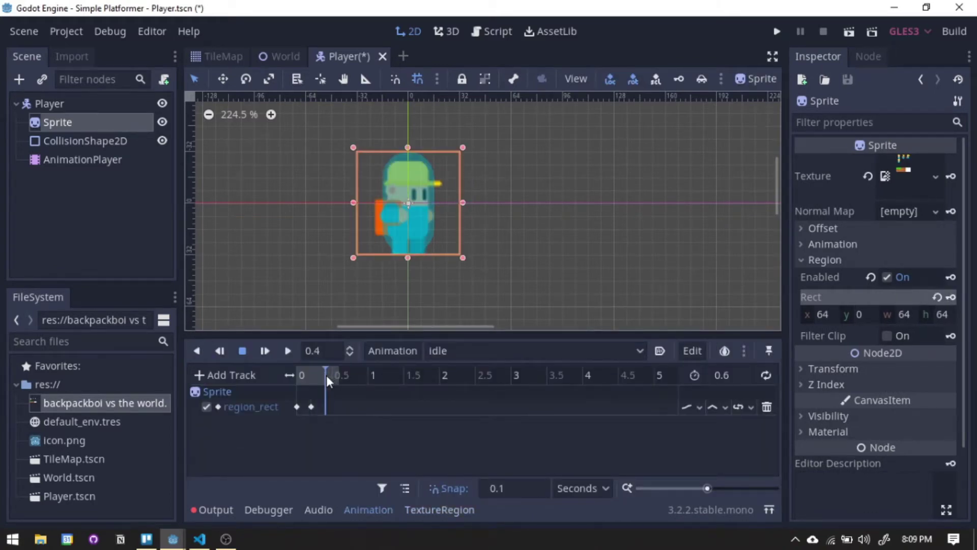
left_click(422, 510)
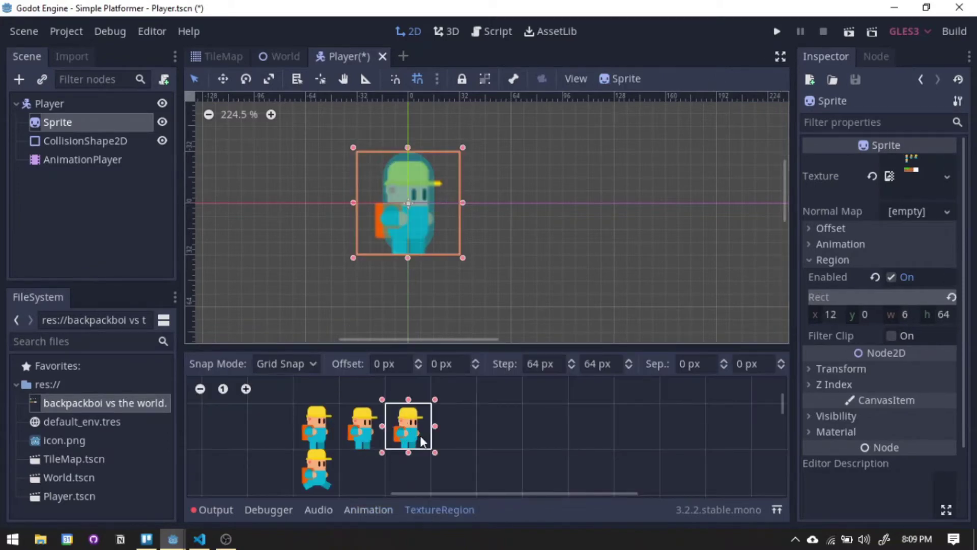
left_click(368, 510)
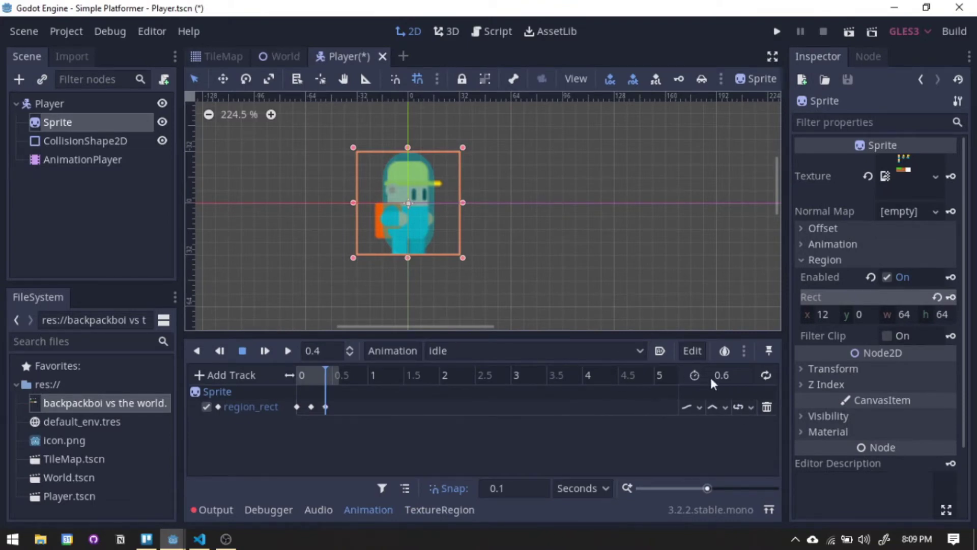
Step: Make Idle loop with Discrete update mode, preview it, and enable Autoplay on Load
left_click(766, 377)
left_click(699, 407)
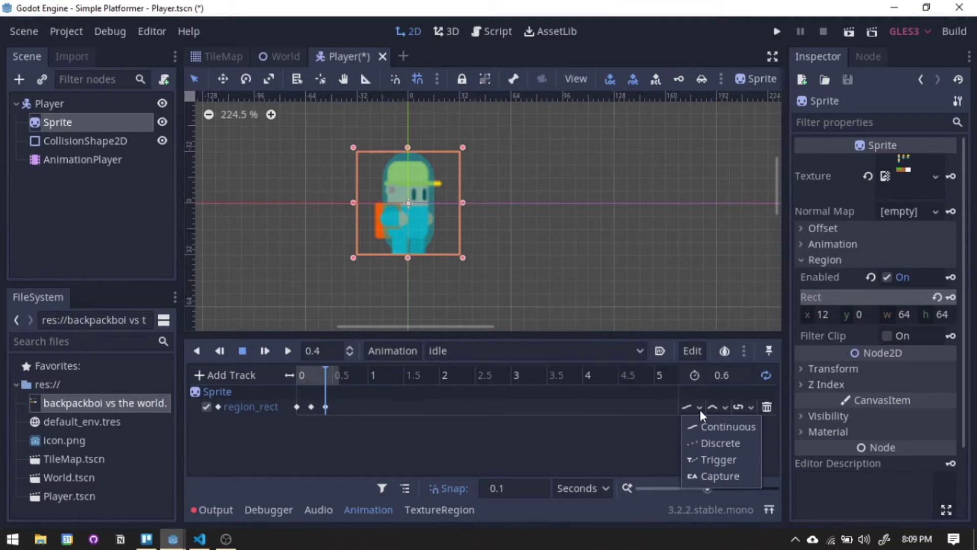
left_click(702, 441)
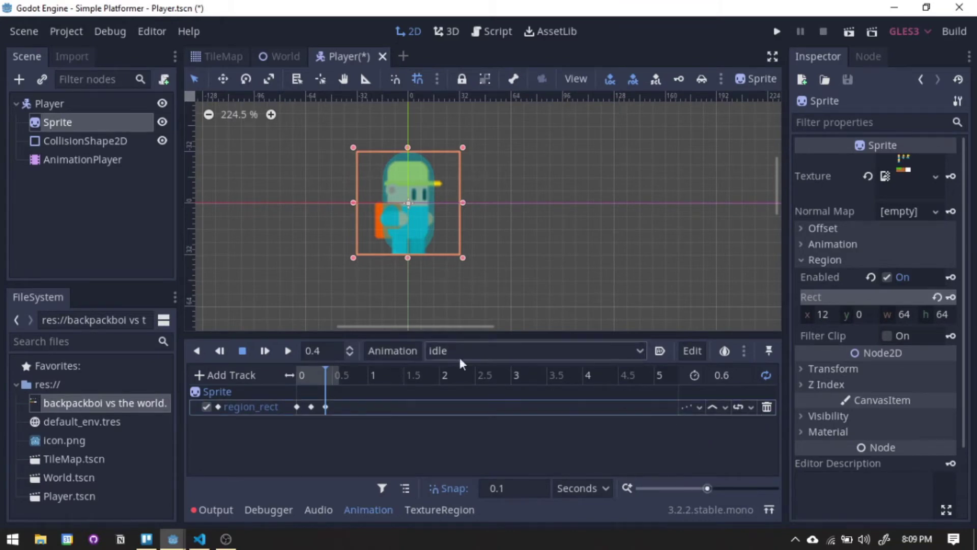
left_click(287, 351)
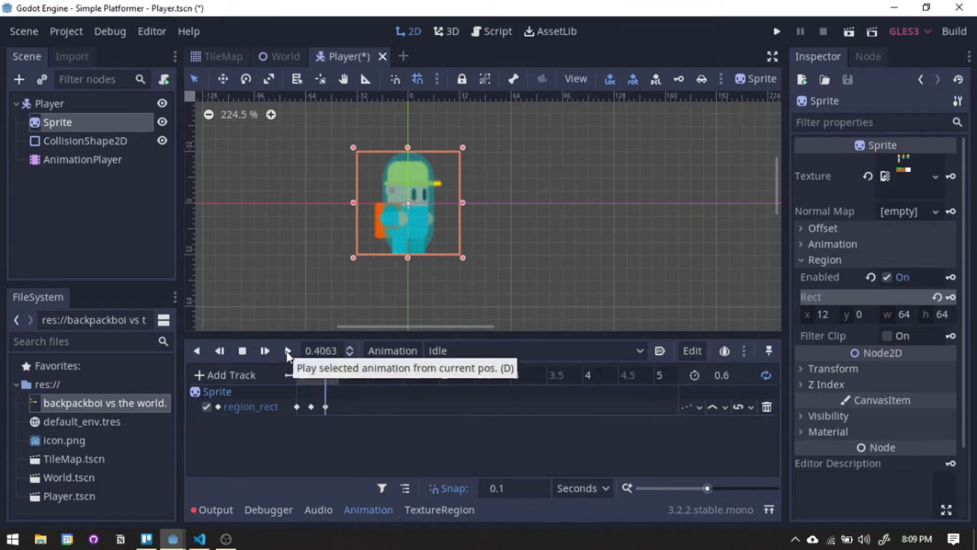
middle_click_drag(359, 276, 377, 295)
left_click(243, 350)
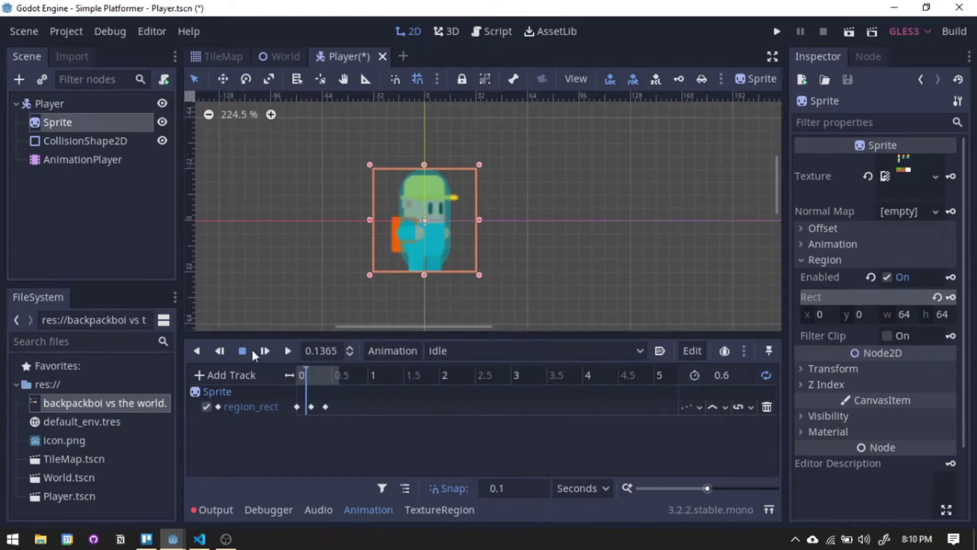
left_click(660, 351)
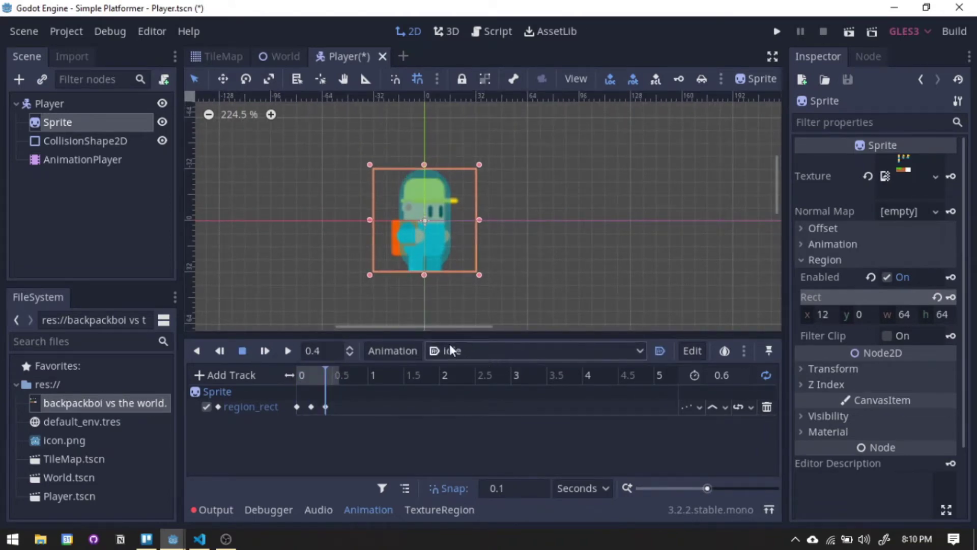
Step: Create a new animation named run with a 0.2-second length
left_click(392, 351)
left_click(396, 272)
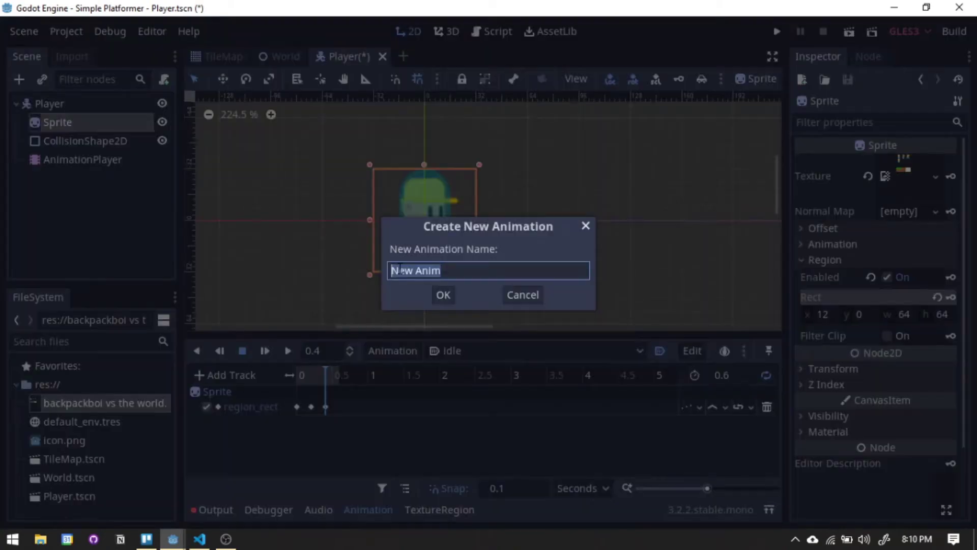
type("run")
key("Return")
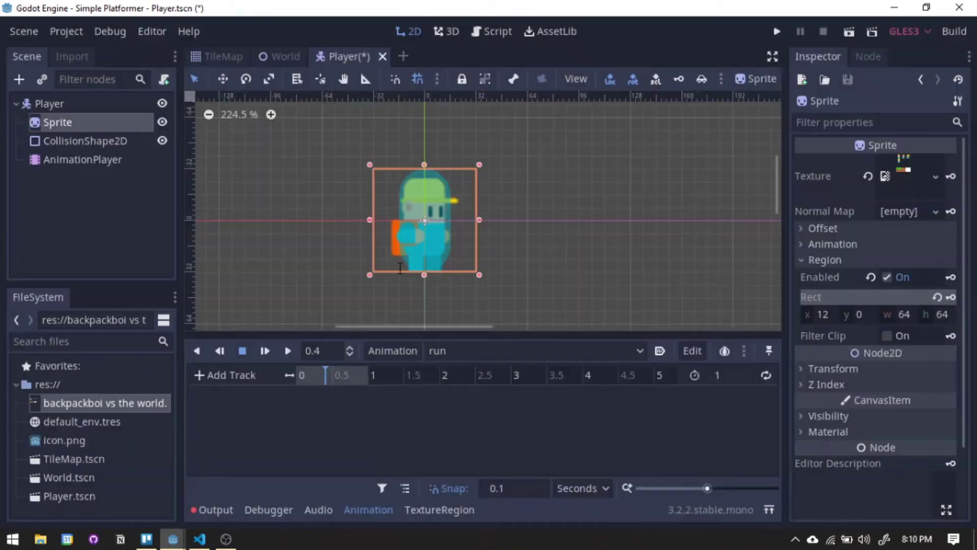
double_click(723, 375)
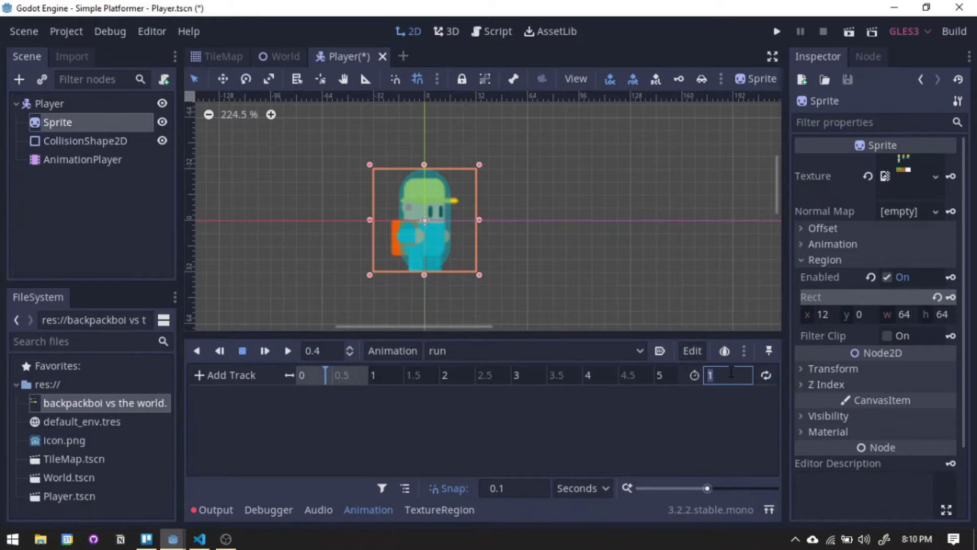
type("0.2")
key("Return")
left_click(293, 375)
Step: Key two region_rect frames for run: the lower running frame, then the top-left frame
left_click(429, 504)
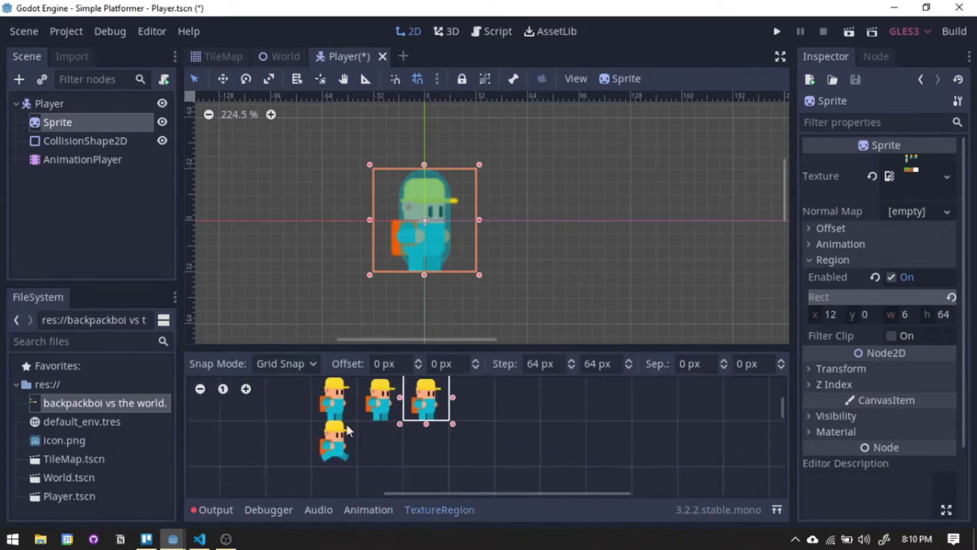
left_click(341, 450)
left_click(368, 510)
left_click(950, 296)
left_click(432, 294)
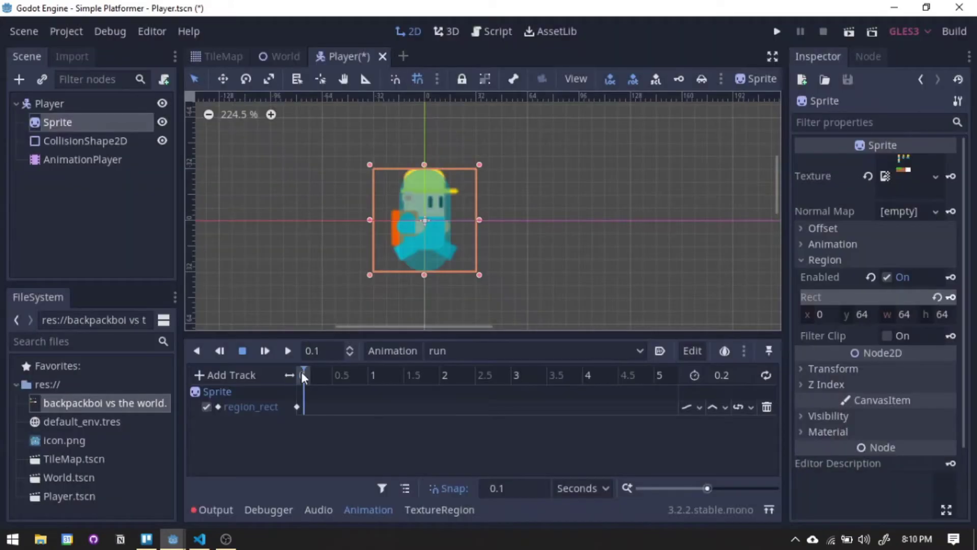
left_click(440, 509)
left_click(335, 397)
left_click(368, 510)
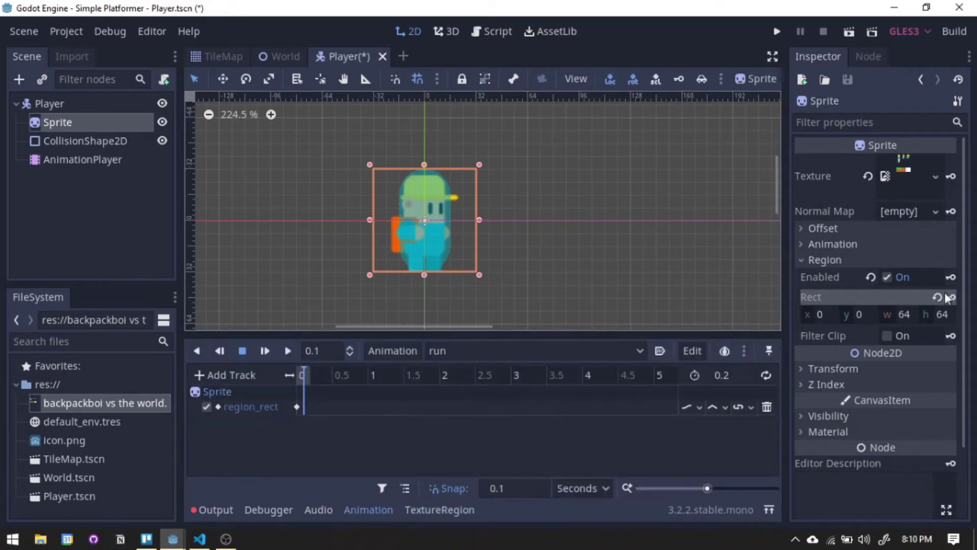
left_click(951, 296)
Step: Make run loop with Discrete region updates and preview it
left_click(765, 375)
left_click(700, 407)
left_click(726, 443)
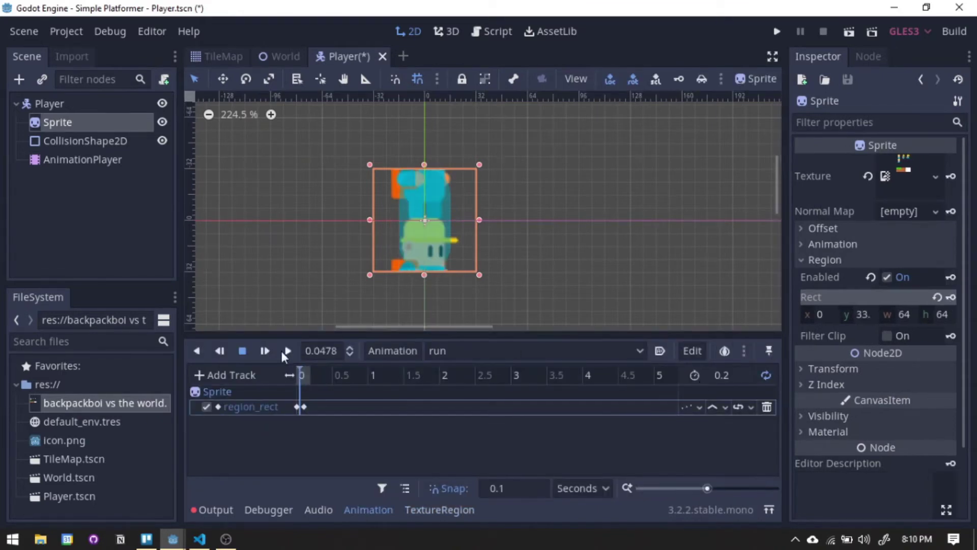
left_click(284, 350)
Step: Create a new animation named jump with a 0.1-second length
left_click(392, 350)
left_click(388, 269)
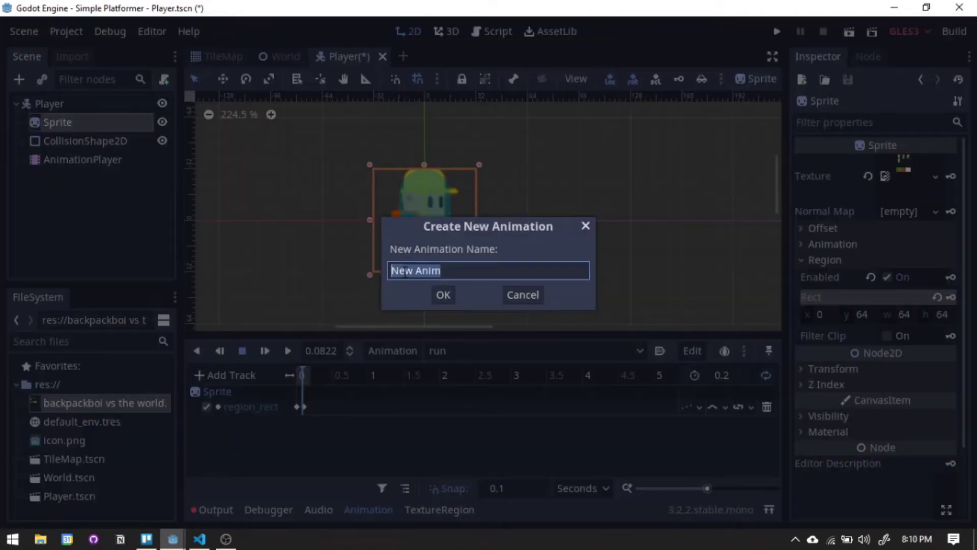
type("jump")
key("Return")
double_click(717, 375)
type("0.1")
key("Return")
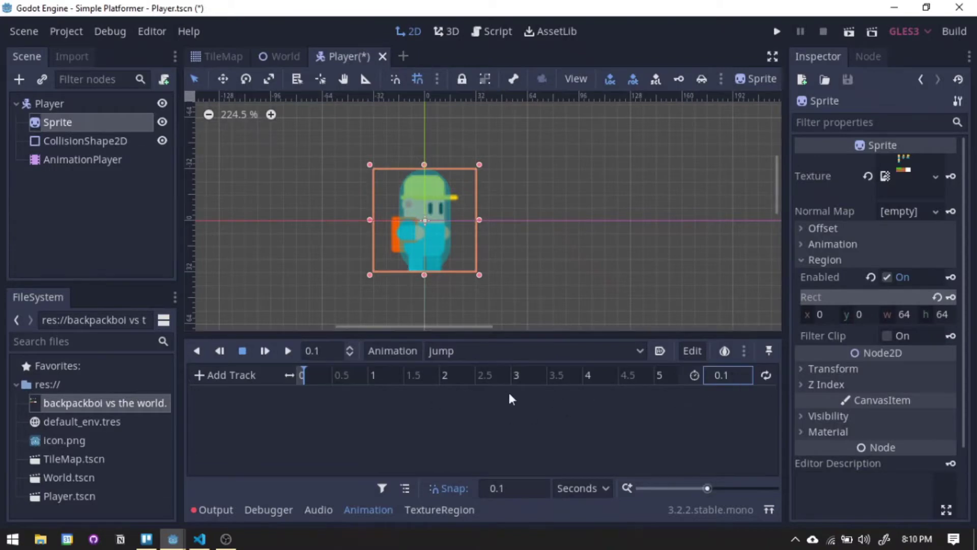
Step: Key the lower sprite frame at time 0 on jump's region_rect track and preview it
left_click(300, 375)
left_click(439, 509)
left_click(353, 463)
left_click(368, 509)
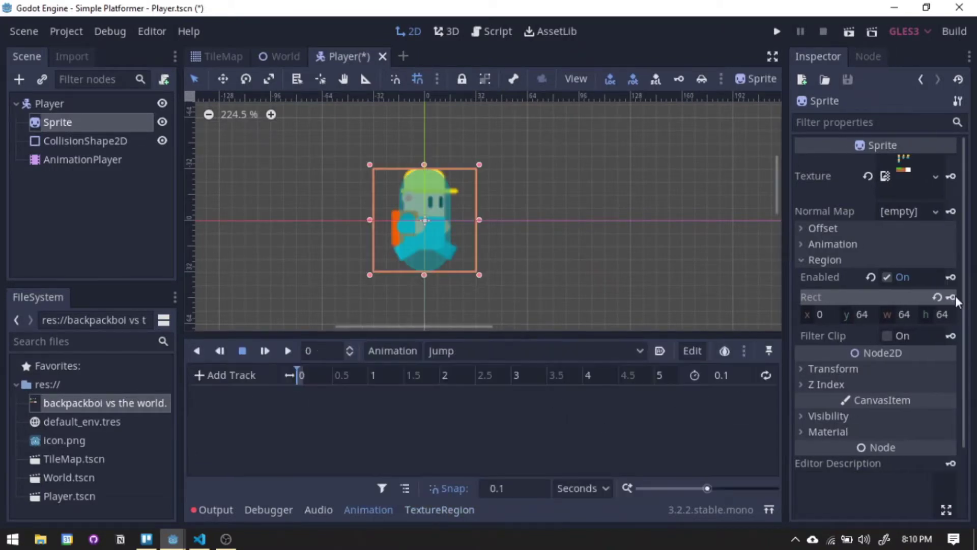
left_click(950, 297)
left_click(432, 294)
left_click(286, 350)
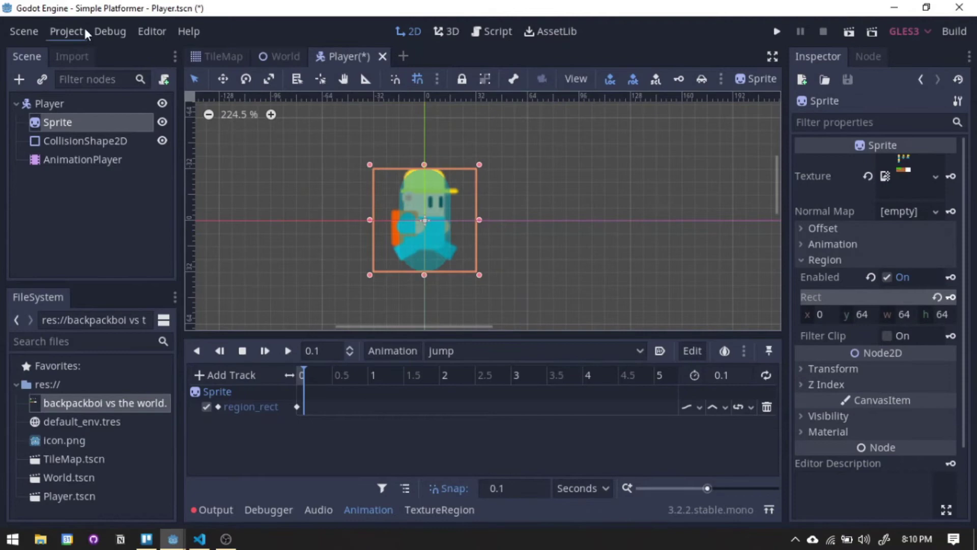
Step: Add move_left, move_right and jump actions in the Project Settings Input Map
left_click(80, 32)
left_click(82, 52)
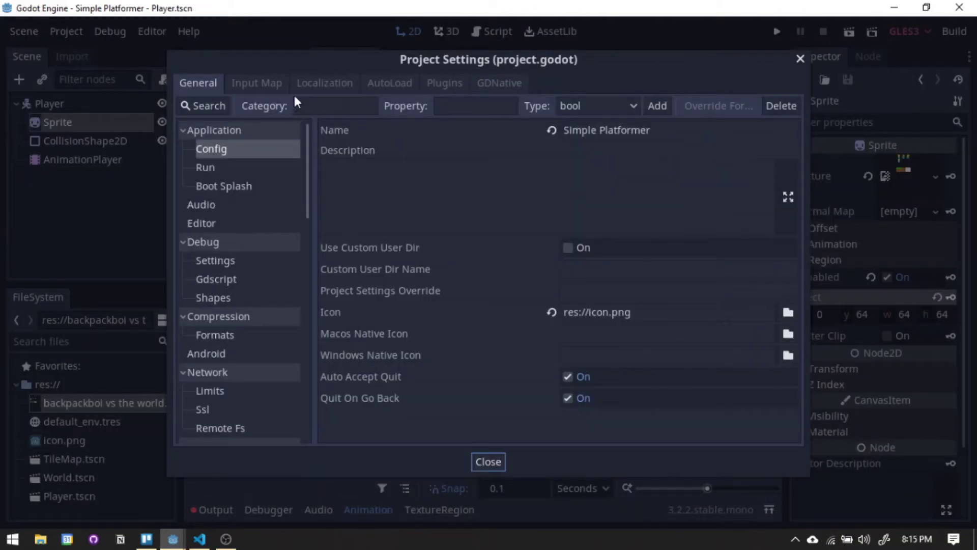
left_click(259, 83)
left_click(311, 103)
type("mov")
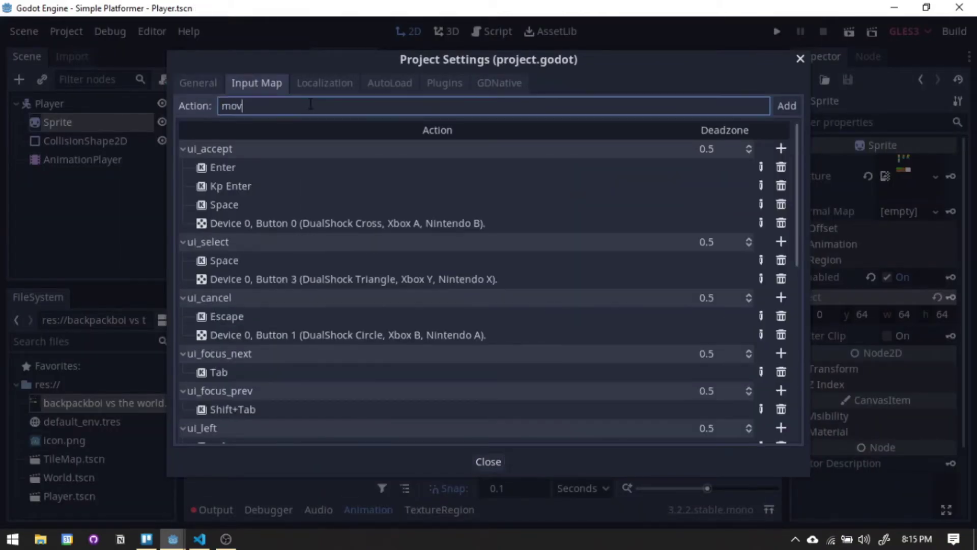
type("e_left")
left_click(784, 106)
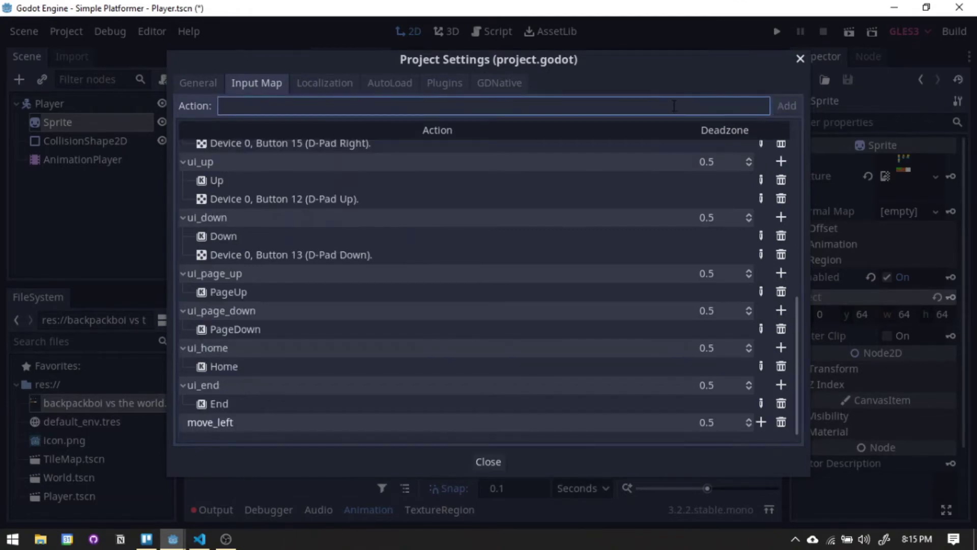
type("move_right")
left_click(783, 108)
left_click(711, 108)
type("jump")
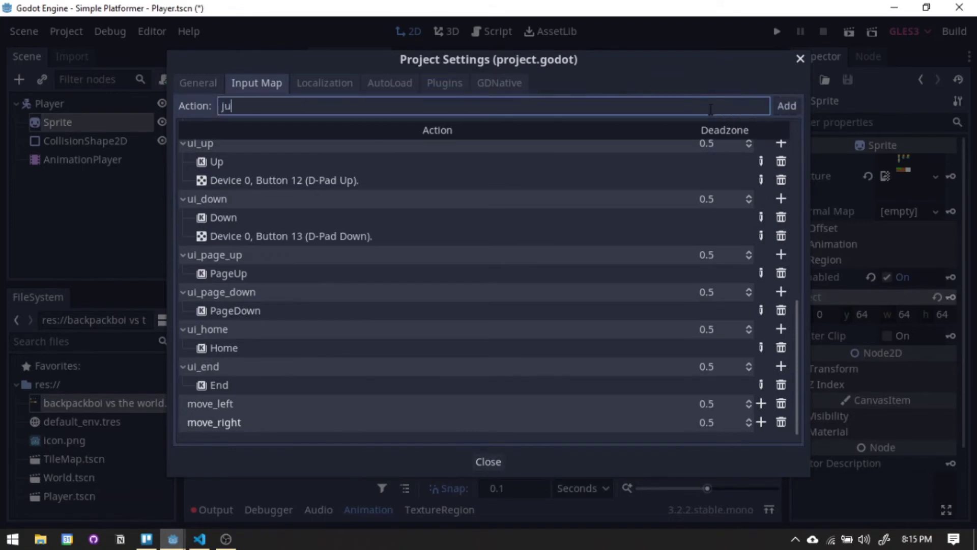
left_click(787, 106)
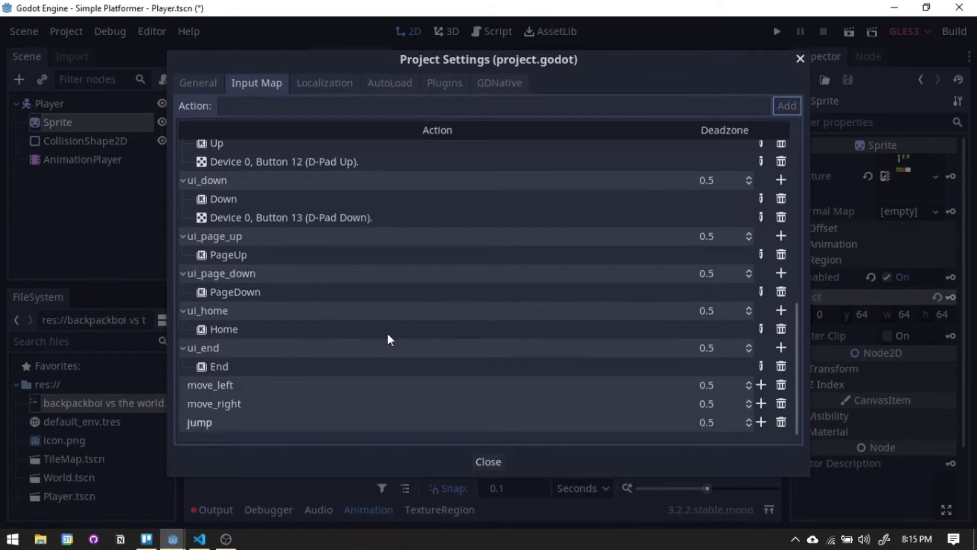
Step: Bind A to move_left, D to move_right and Space to jump, then close Project Settings
left_click(762, 385)
left_click(759, 402)
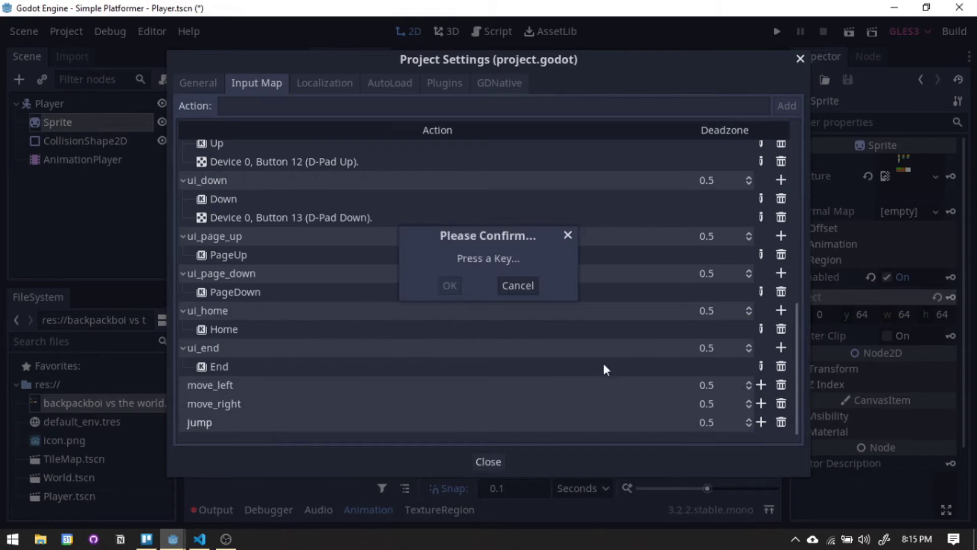
key("a")
left_click(457, 286)
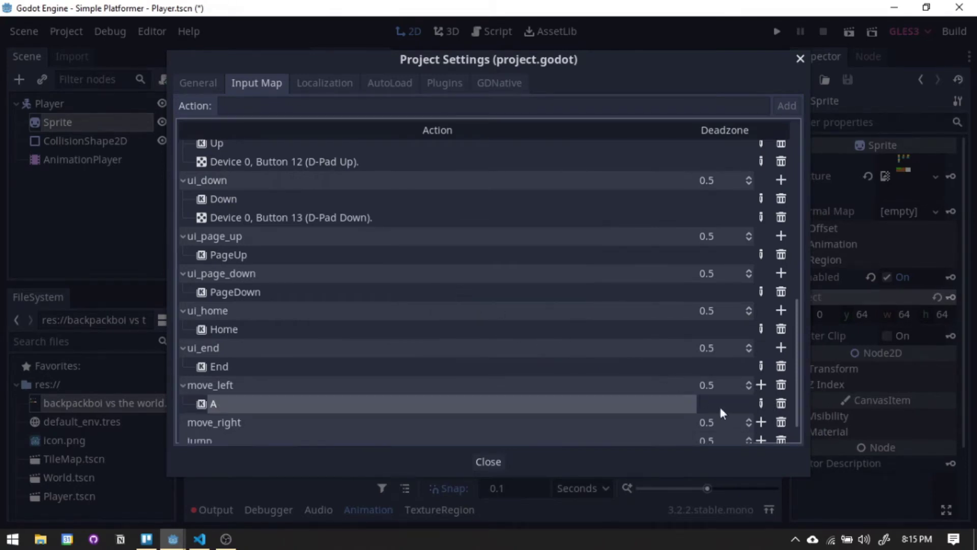
left_click(761, 422)
left_click(754, 438)
key("d")
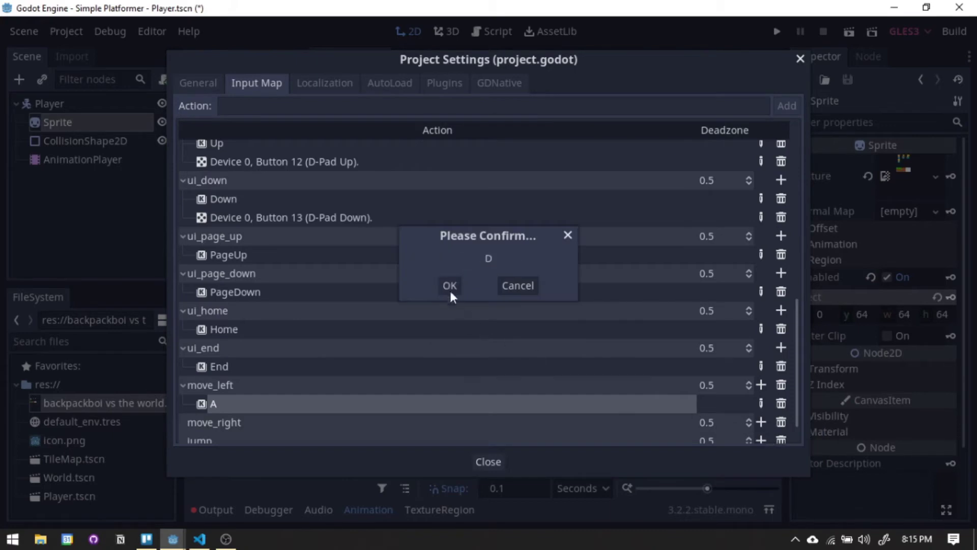
left_click(450, 287)
left_click(761, 422)
left_click(751, 436)
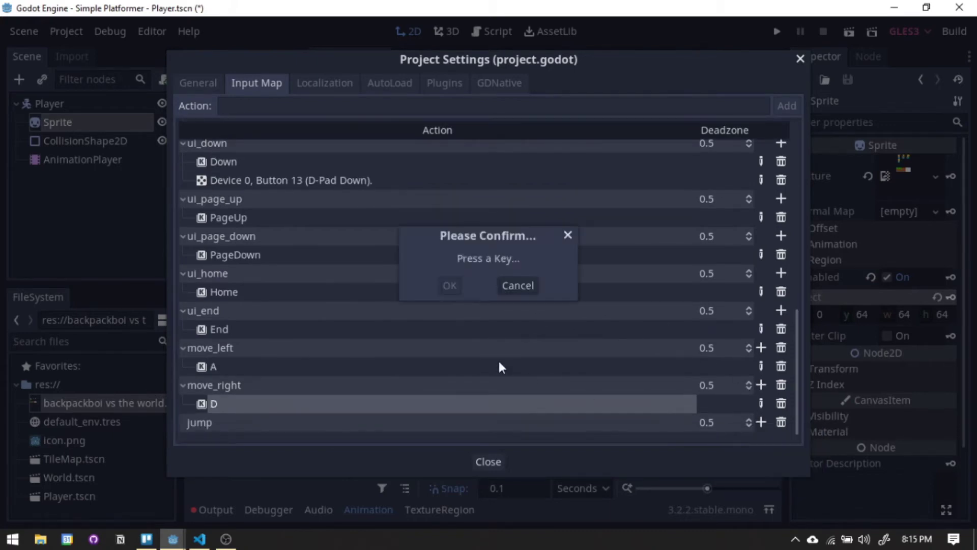
key("space")
left_click(449, 286)
left_click(488, 461)
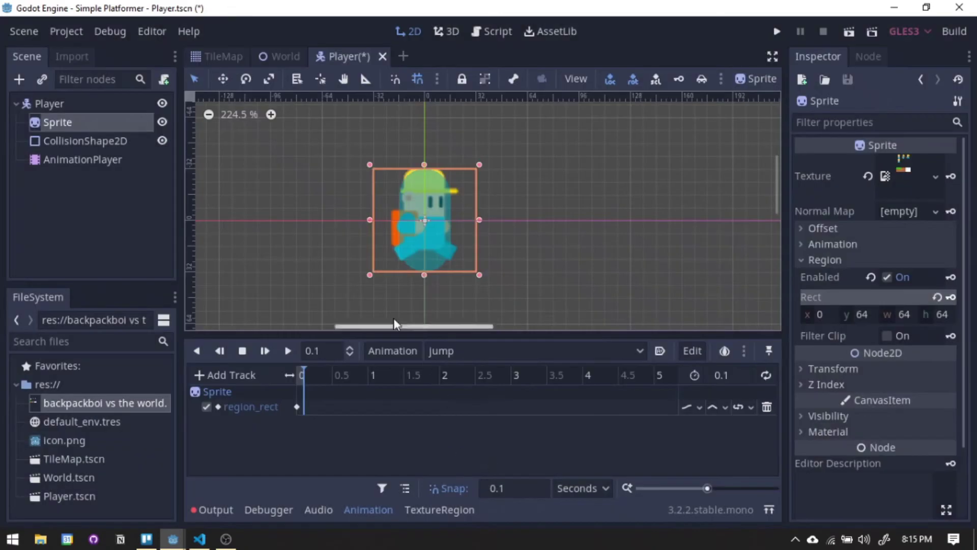
Step: Save the scene and attach a new C# script, res://Player.cs, to the Player node
key("ctrl+s")
left_click(148, 101)
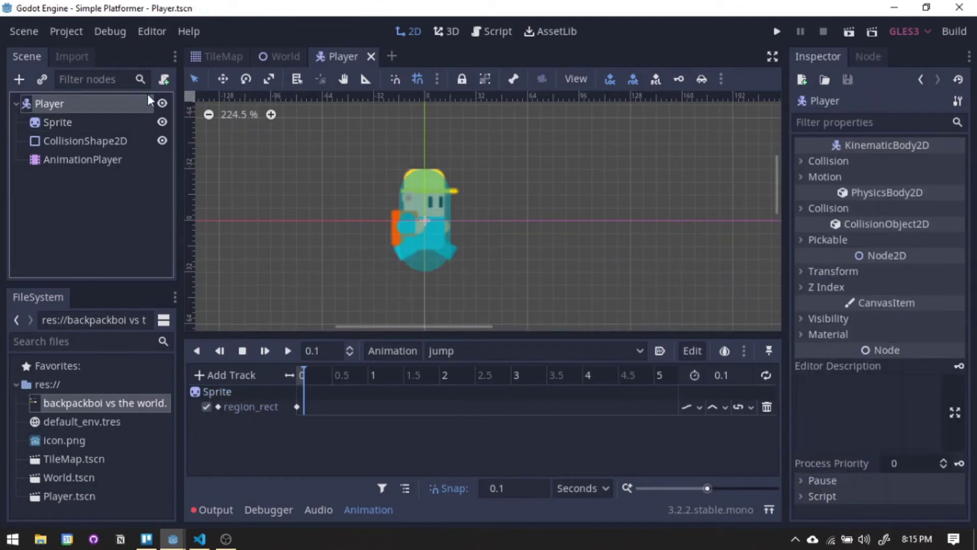
left_click(158, 79)
left_click(477, 176)
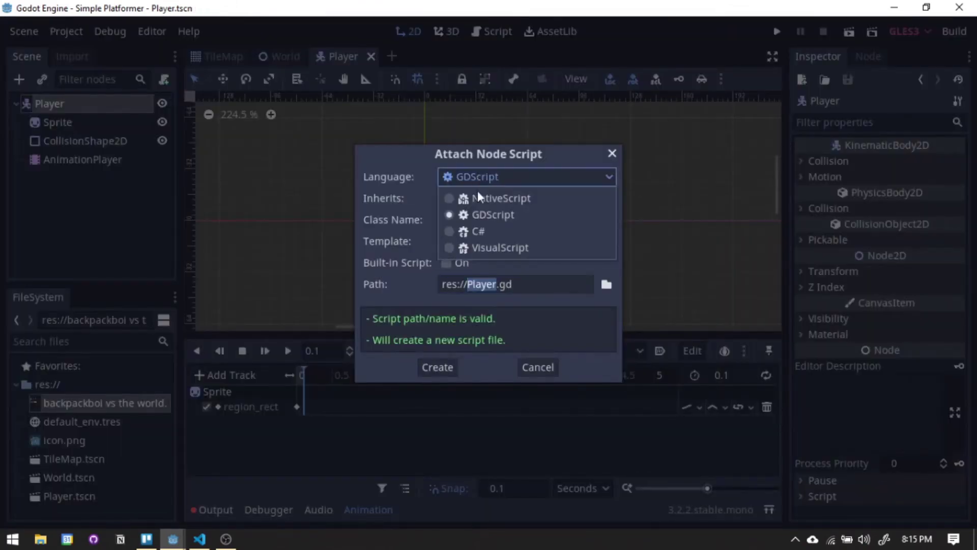
left_click(470, 231)
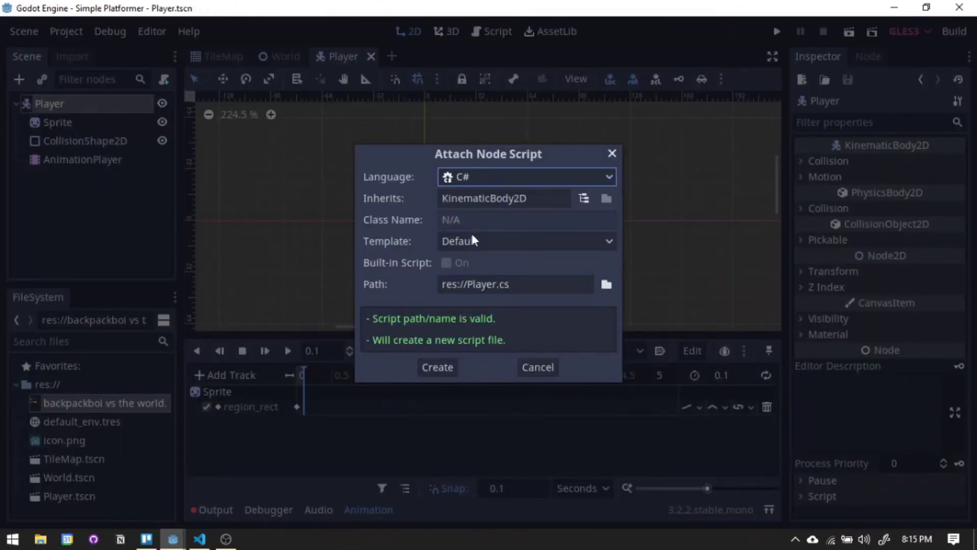
left_click(437, 367)
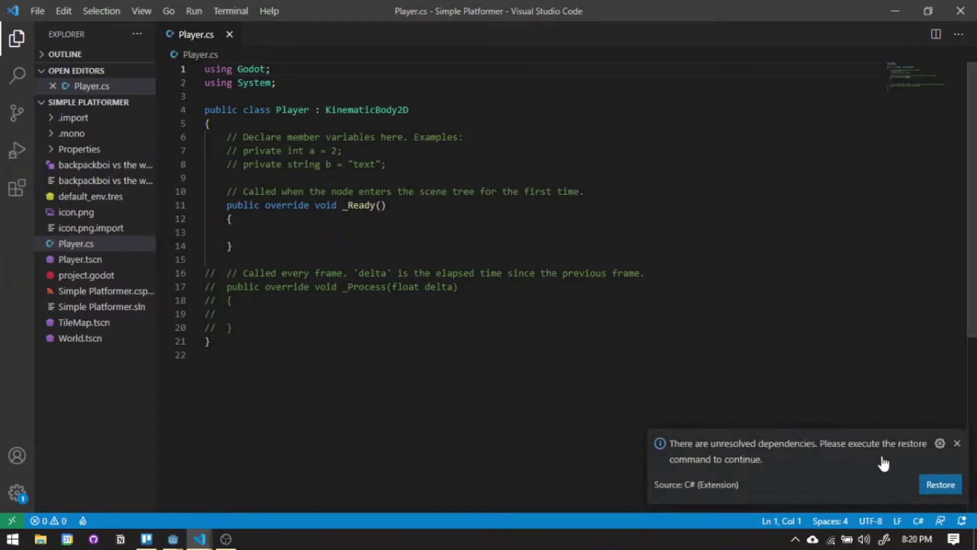
Step: Restore the project's dependencies and delete the template comments and commented-out _Process block
left_click(941, 485)
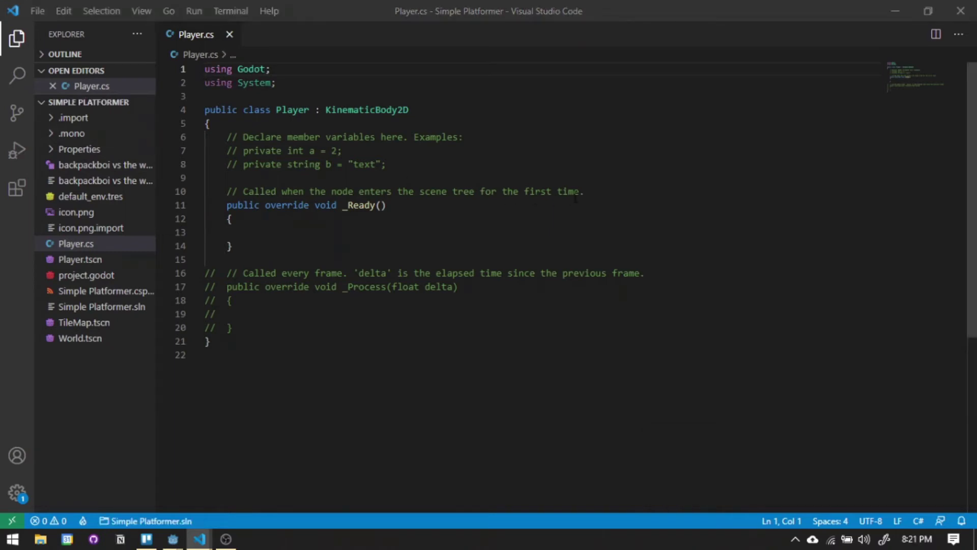
left_click_drag(588, 191, 231, 136)
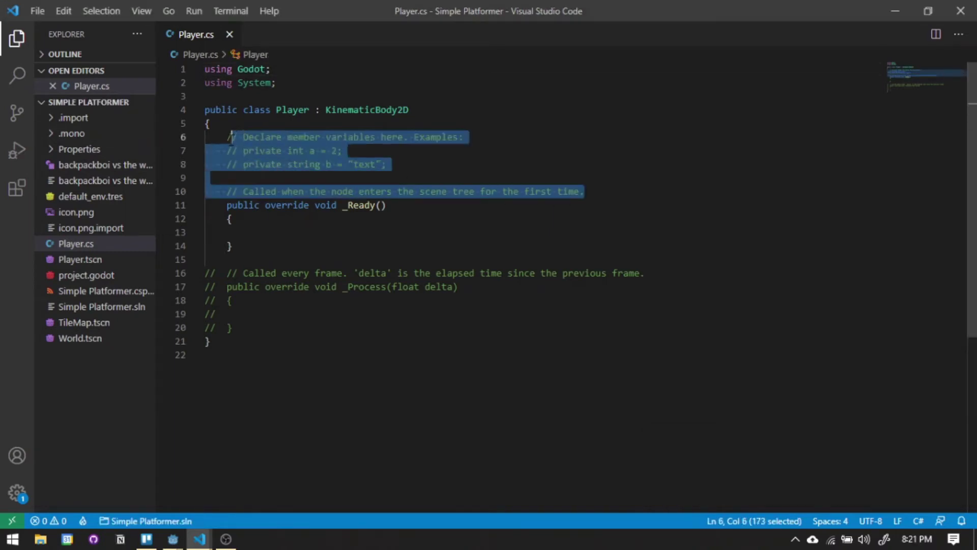
key("BackSpace")
left_click_drag(234, 273, 205, 218)
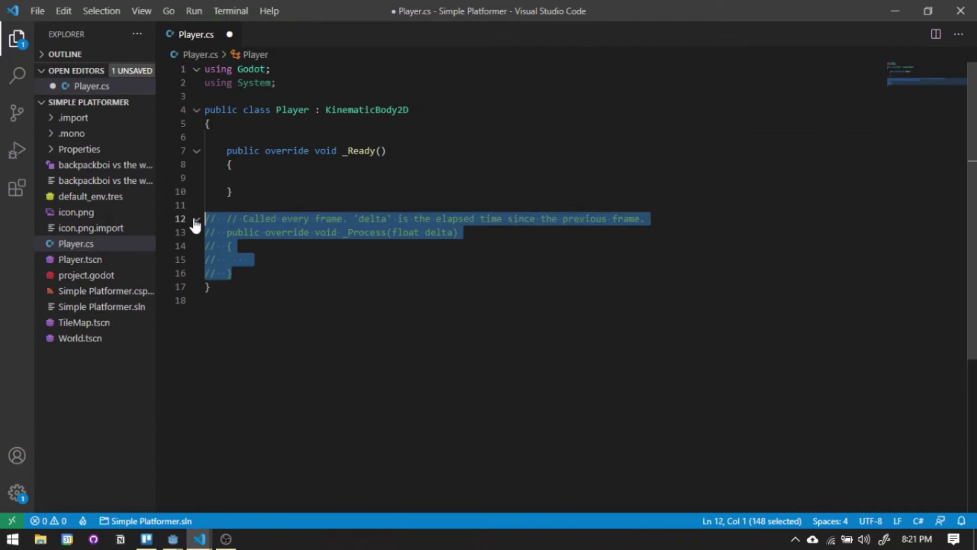
key("BackSpace")
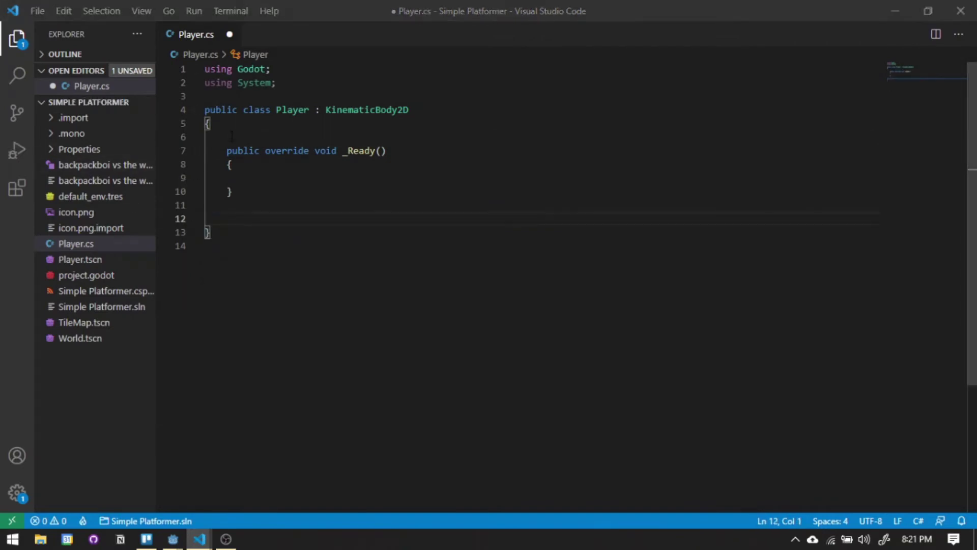
Step: Paste the direction and movementSpeed field declarations on line 6
left_click(267, 137)
type("Vector2 direction;     float movementSpeed=500;")
key("Return")
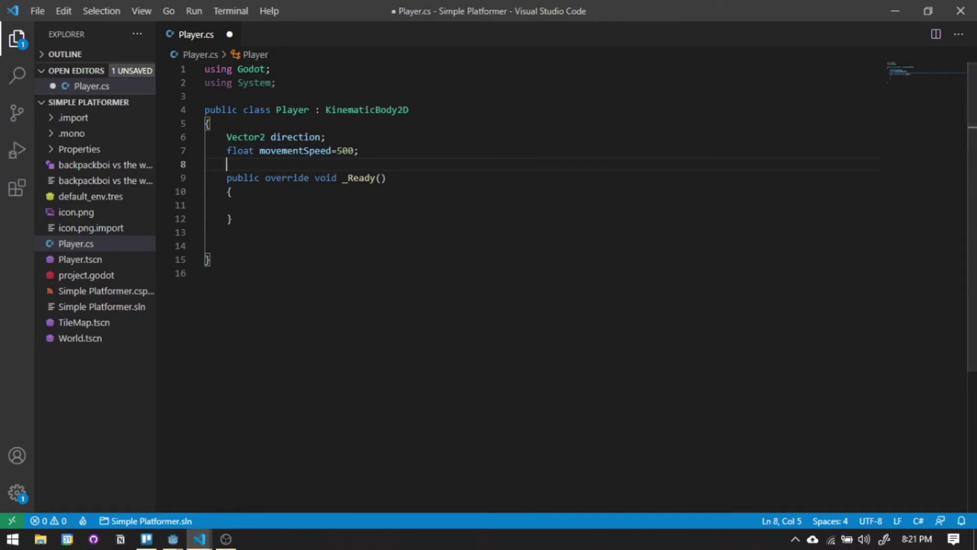
Step: Add a public override of _PhysicsProcess and delete its default base call
left_click(232, 247)
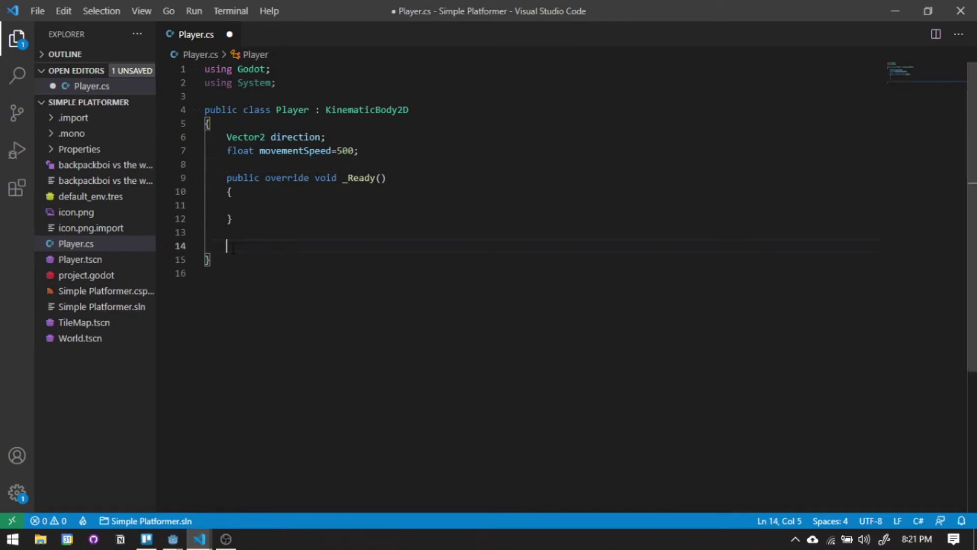
type("public overr")
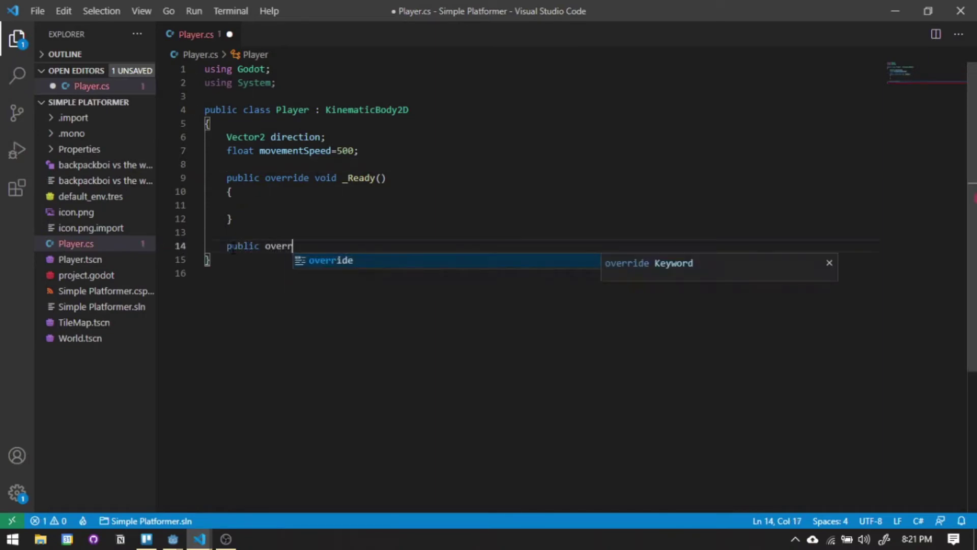
type("ide void _")
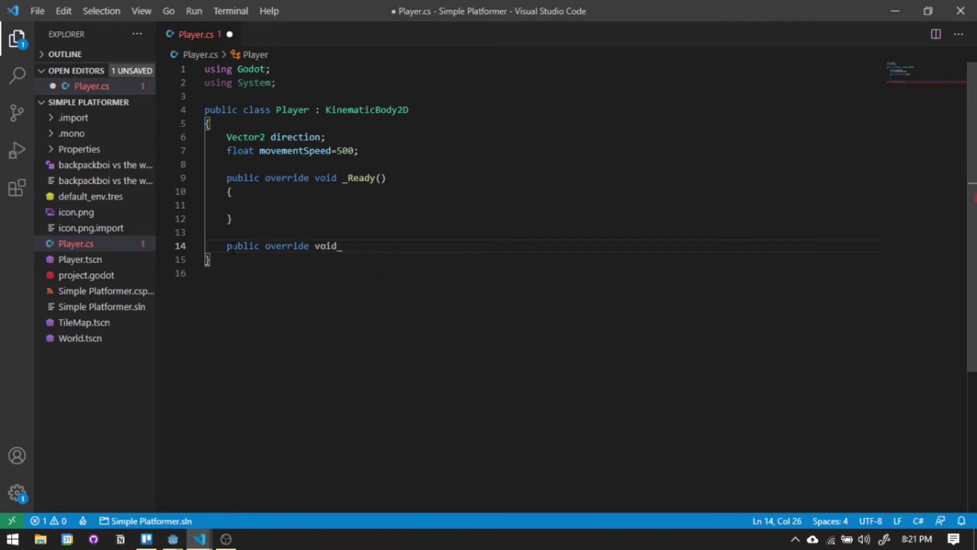
type("Phy")
key("Return")
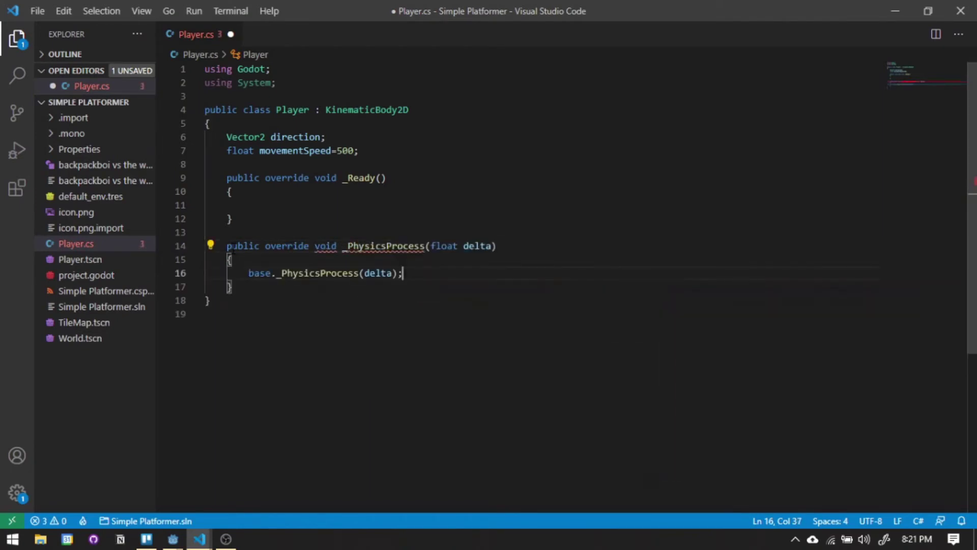
left_click_drag(249, 276, 232, 288)
left_click(402, 275)
left_click_drag(402, 275, 249, 275)
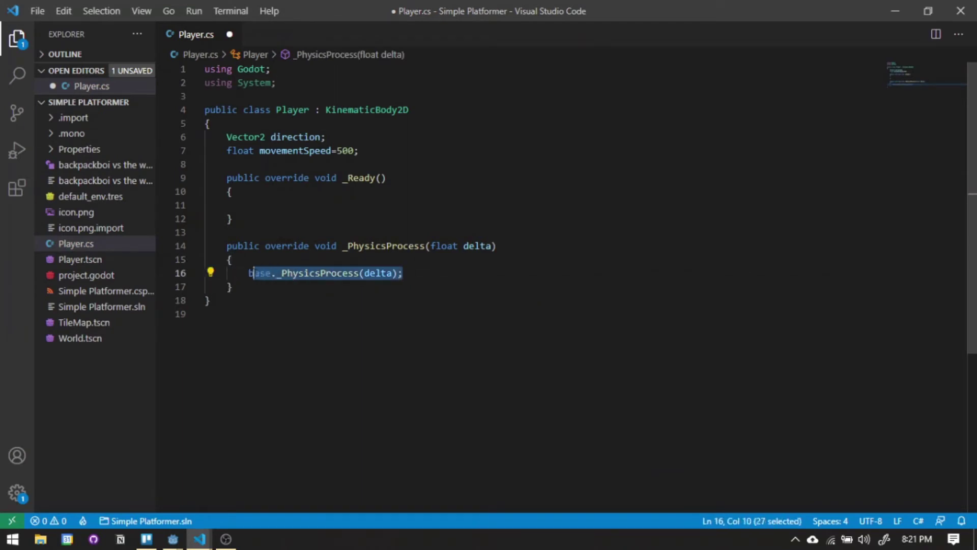
key("BackSpace")
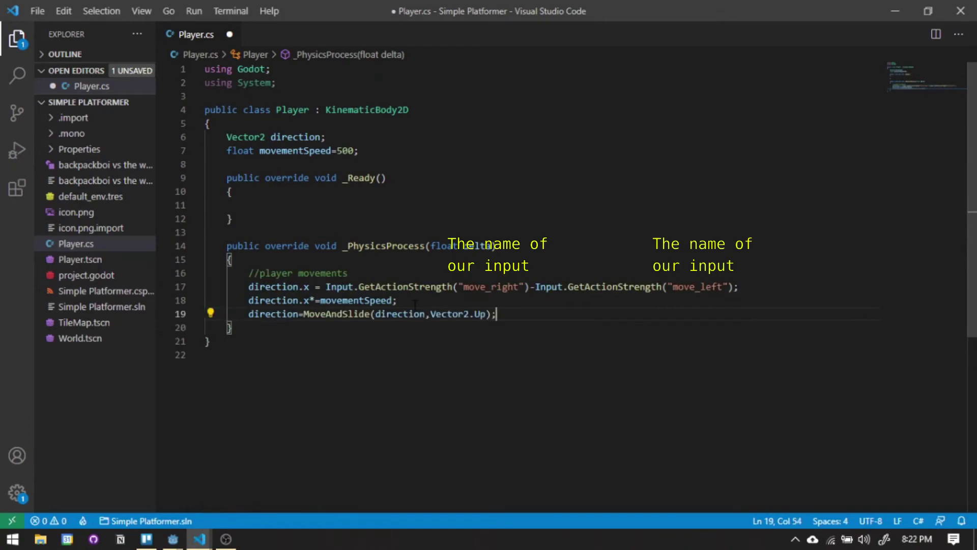
Step: Save Player.cs and the Player scene, then close the Player scene tab
left_click(410, 302)
key("ctrl+s")
key("alt+Tab")
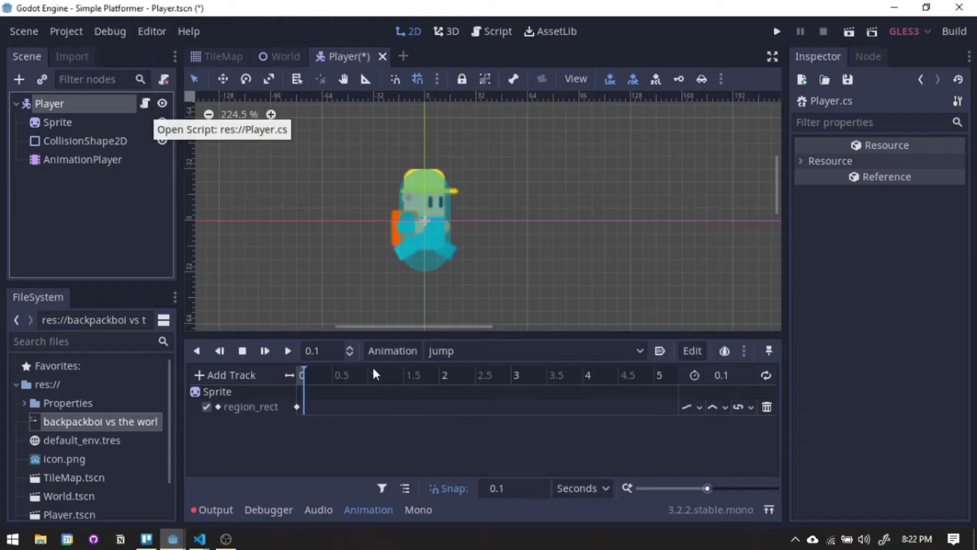
key("ctrl+s")
left_click(301, 57)
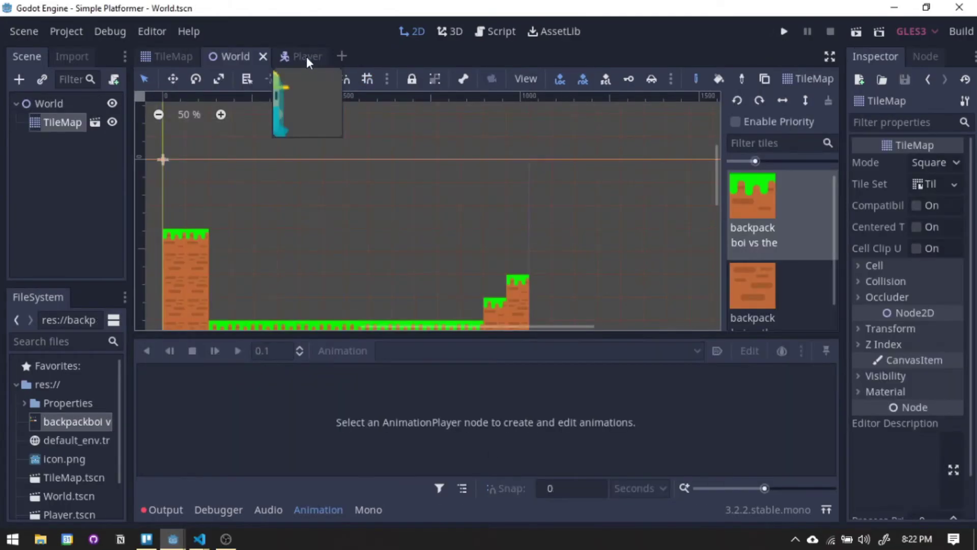
middle_click(300, 57)
Step: Instance Player.tscn under World, place it on the left pillar, and run the scene
left_click(54, 101)
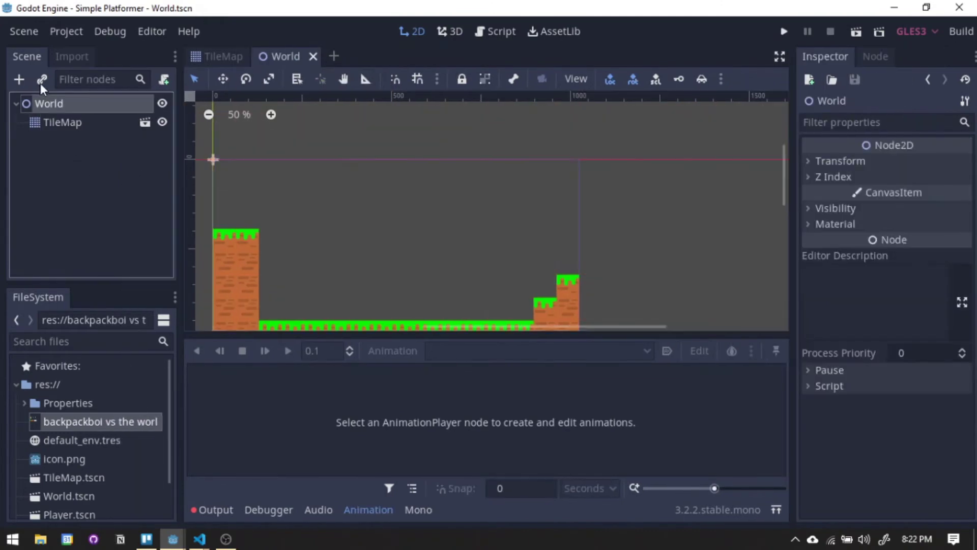
left_click(42, 80)
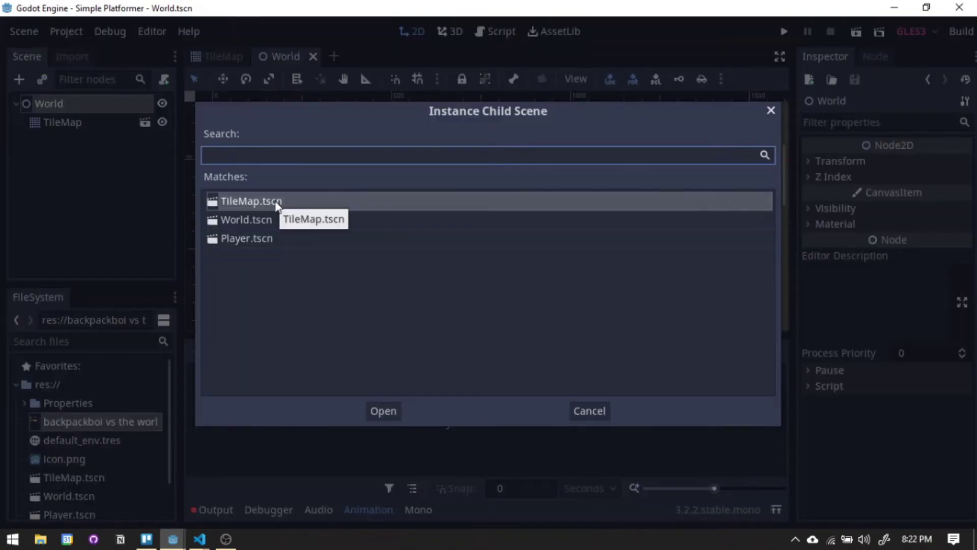
double_click(271, 240)
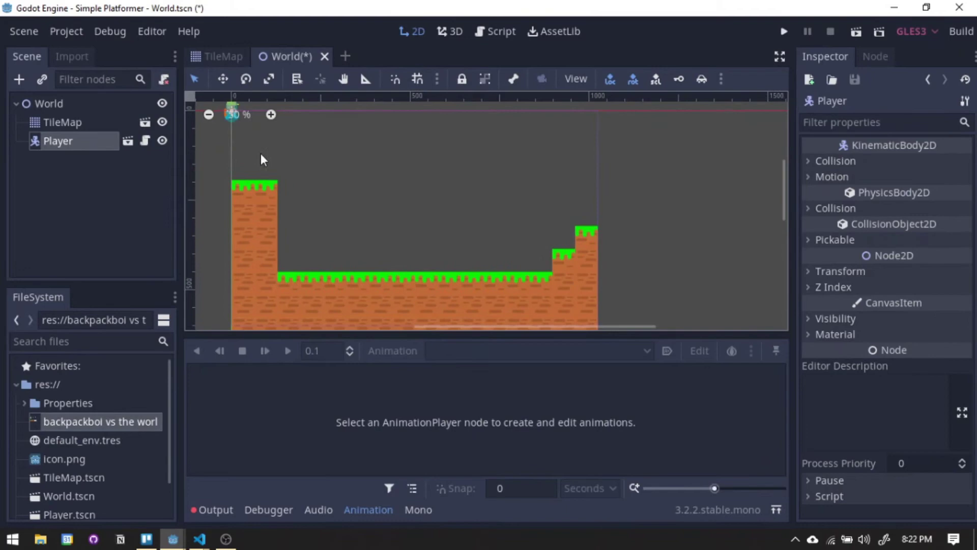
left_click_drag(253, 157, 287, 208)
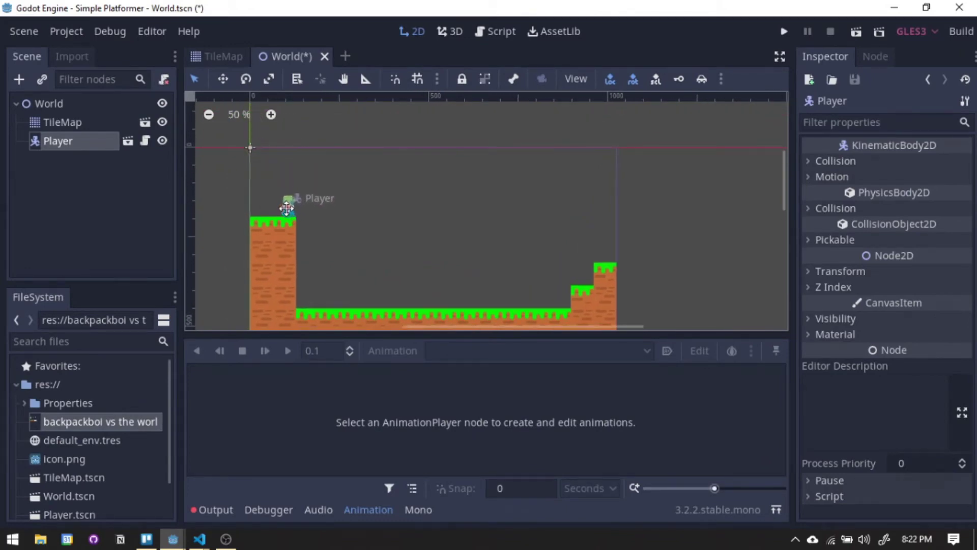
key("F5")
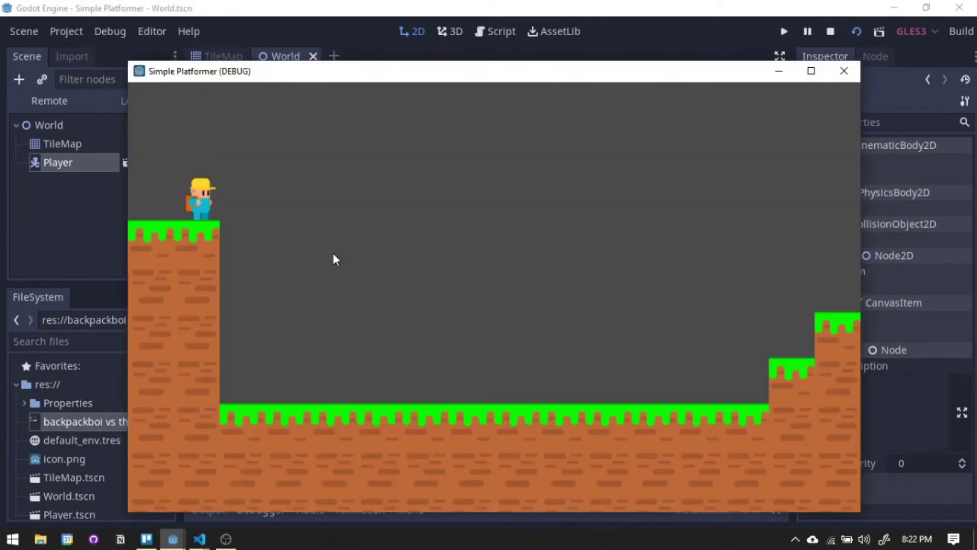
Step: Move the player right and left twice with the arrow keys, then stop the game
key("Right")
key("Left")
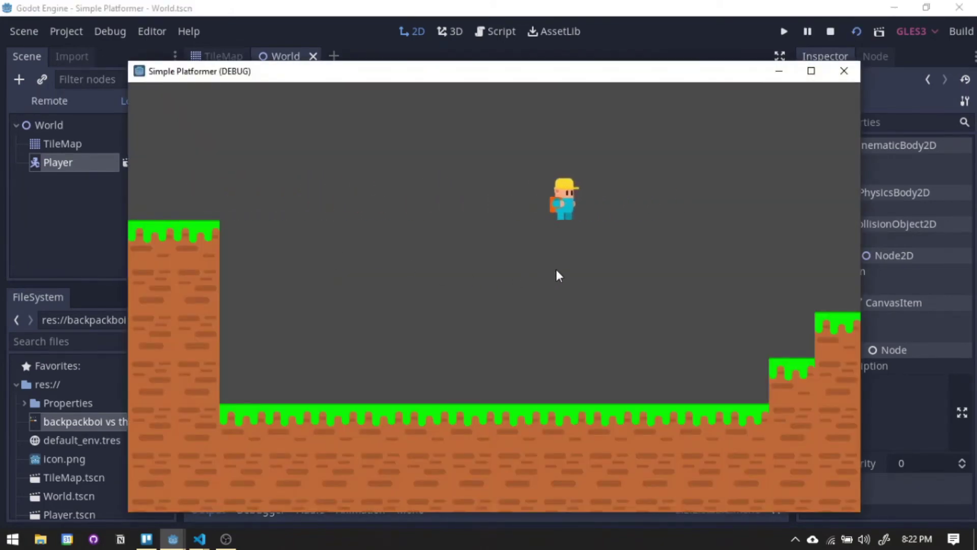
key("Right")
key("Left")
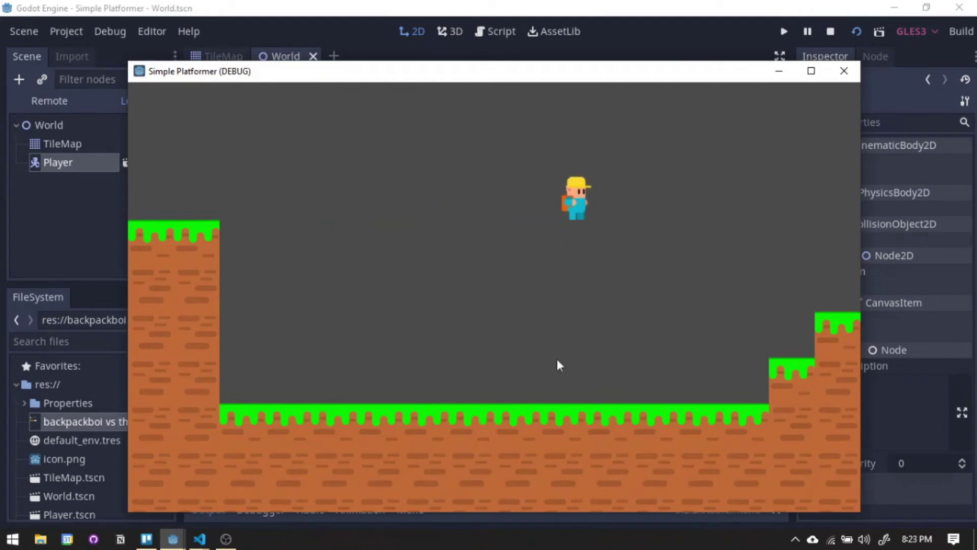
left_click(830, 31)
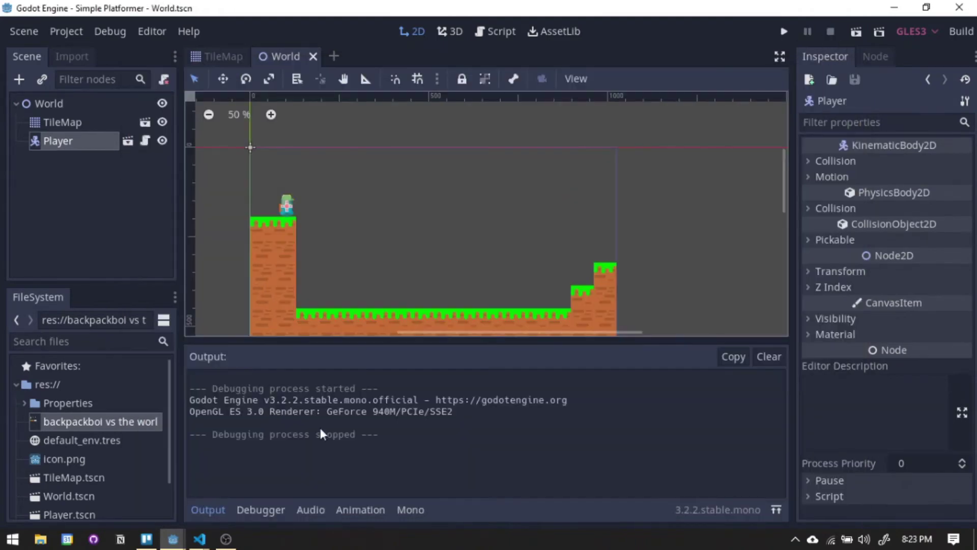
Step: Add float fields gravity=90, maxFallSpeed=1000 and minFallSpeed=5 below movementSpeed in Player.cs
mouse_move(199, 538)
left_click(321, 462)
key("alt+Tab")
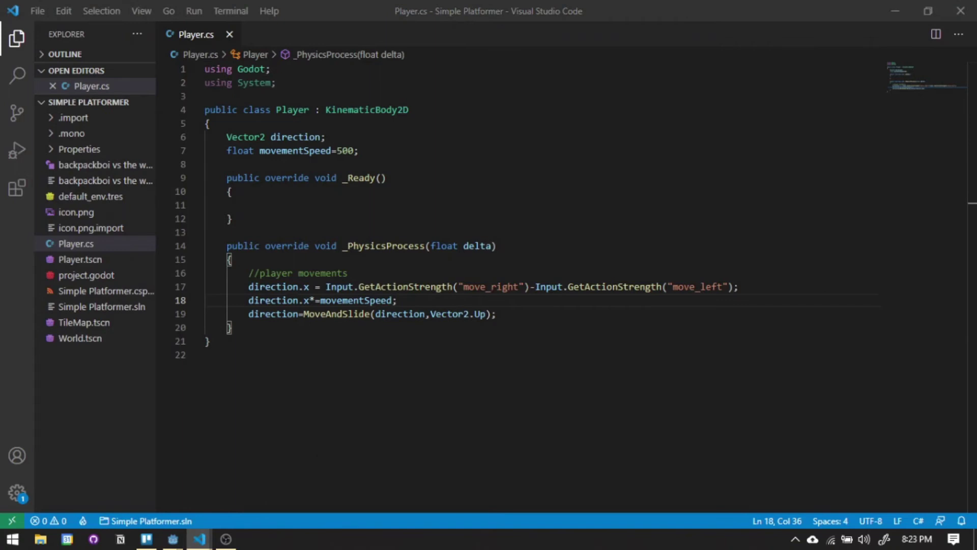
left_click(232, 164)
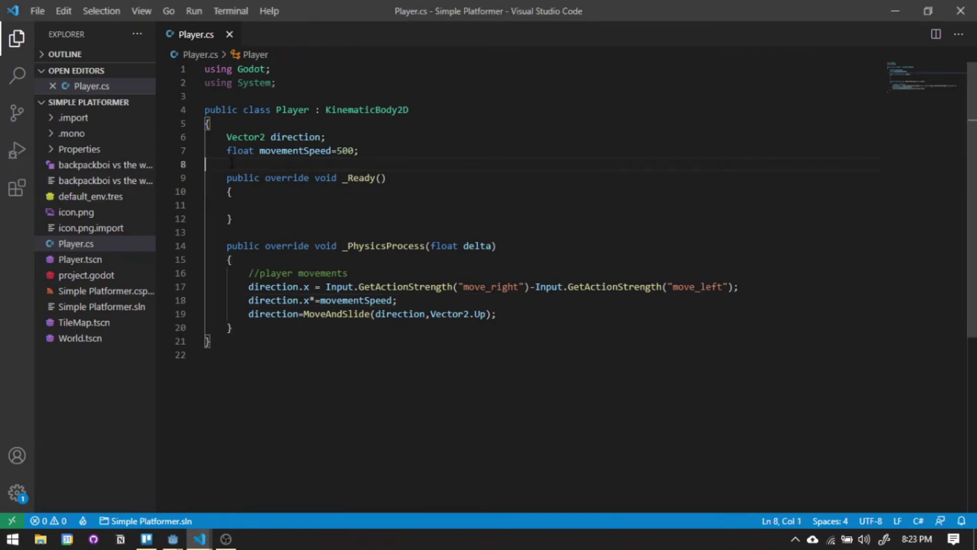
key("Return")
type("float gravity=90;     float maxFallSpeed=1000;     float minFallSpeed=5;")
key("Return")
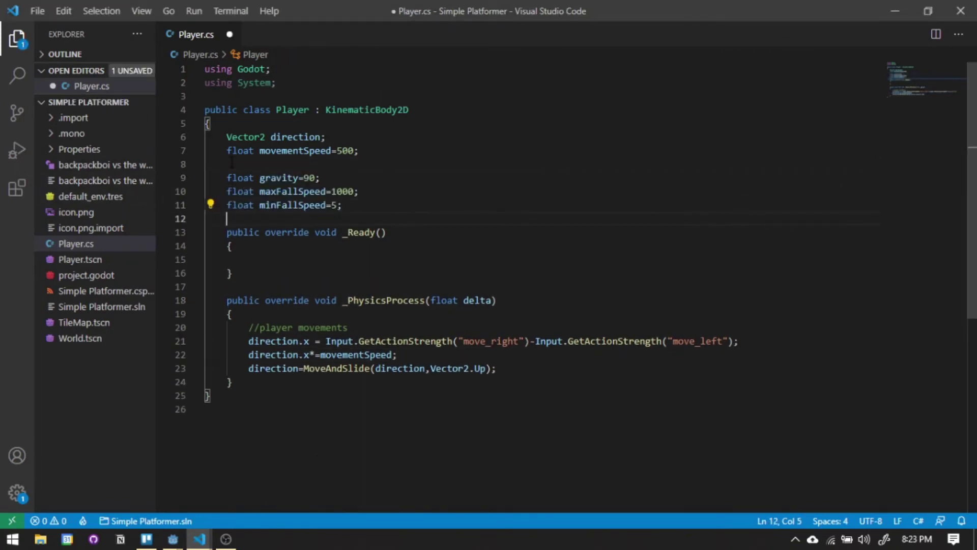
Step: Paste the gravity block at the start of _PhysicsProcess, above the movement code
left_click(281, 316)
key("Return")
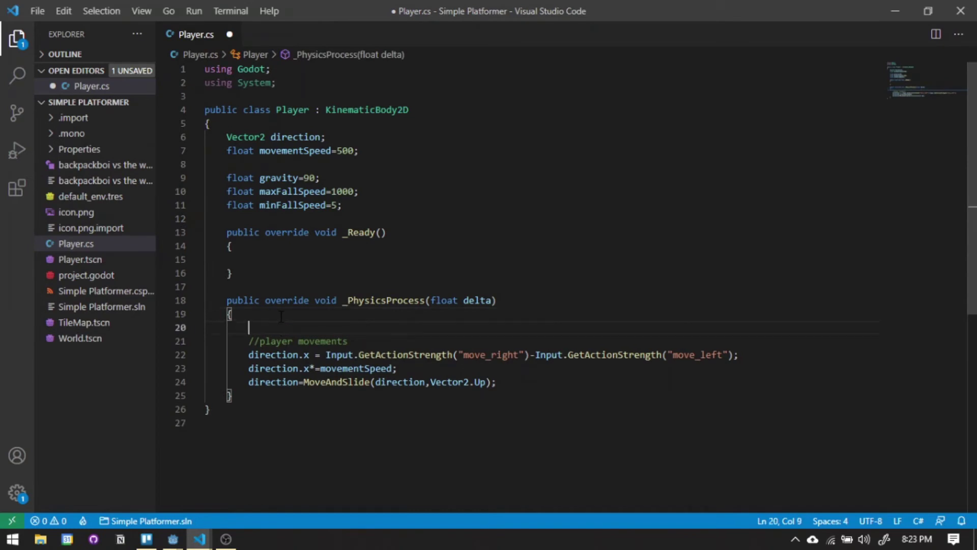
type("//player gravity direction.y+=gravity; if(direction.y>maxFallSpeed){     direction.y=maxFallSpeed; } if(IsOnFloor()){     direction.y=minFallSpeed; }")
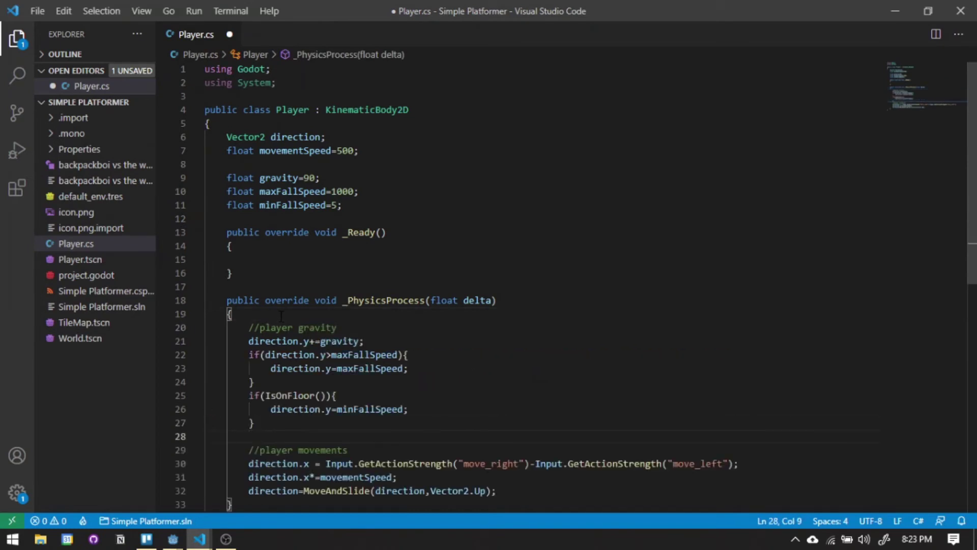
scroll(281, 316, "down", 2)
left_click(274, 269)
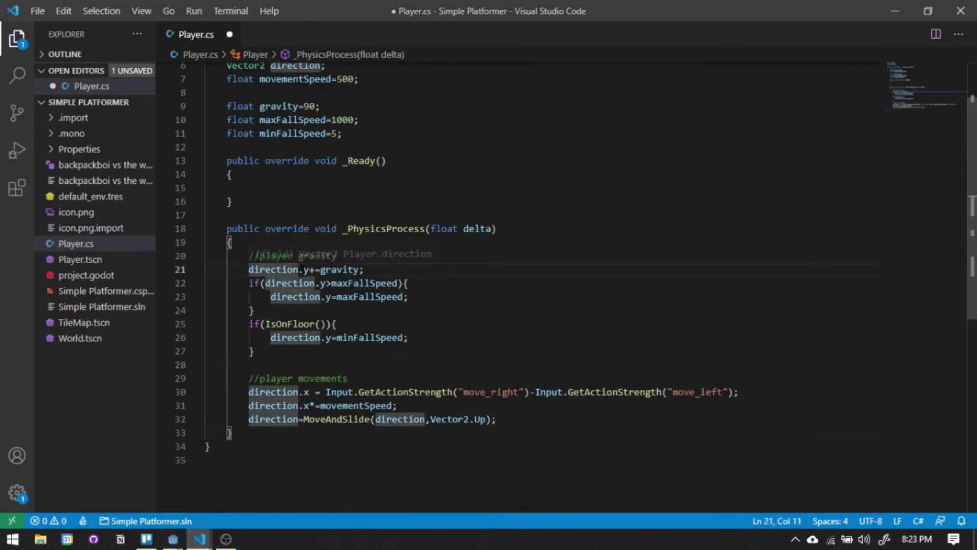
left_click(304, 269)
left_click(341, 269)
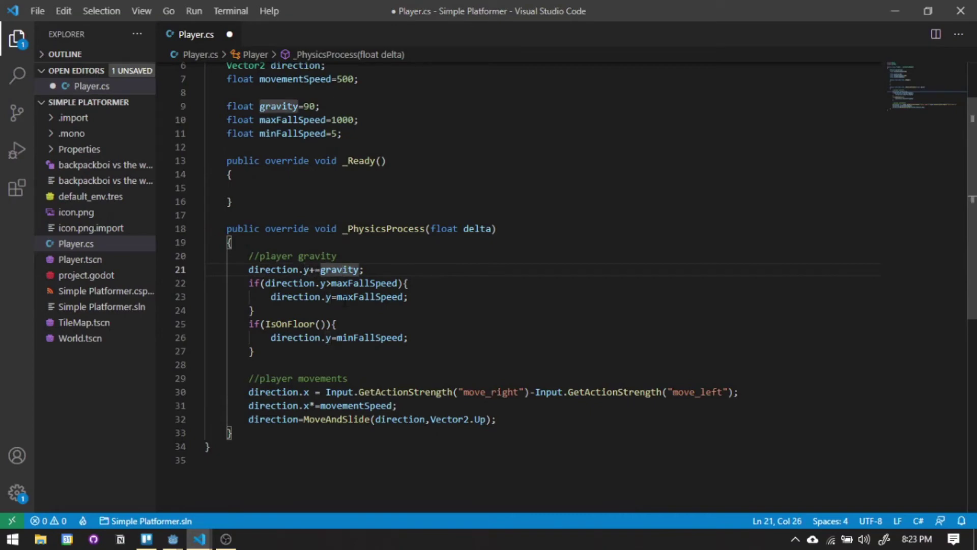
scroll(341, 269, "down", 3)
scroll(341, 269, "up", 2)
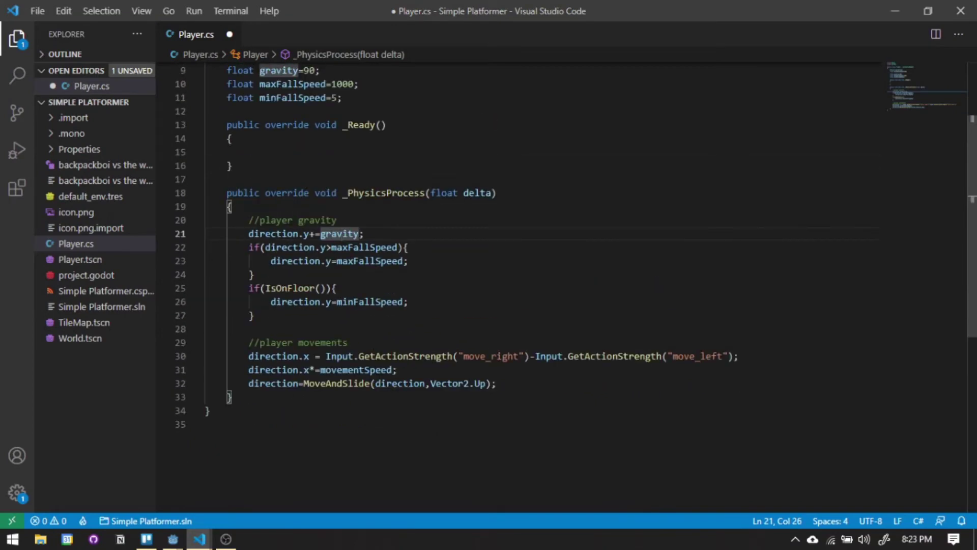
Step: Save Player.cs and return to the Godot editor
left_click(447, 275)
key("ctrl+s")
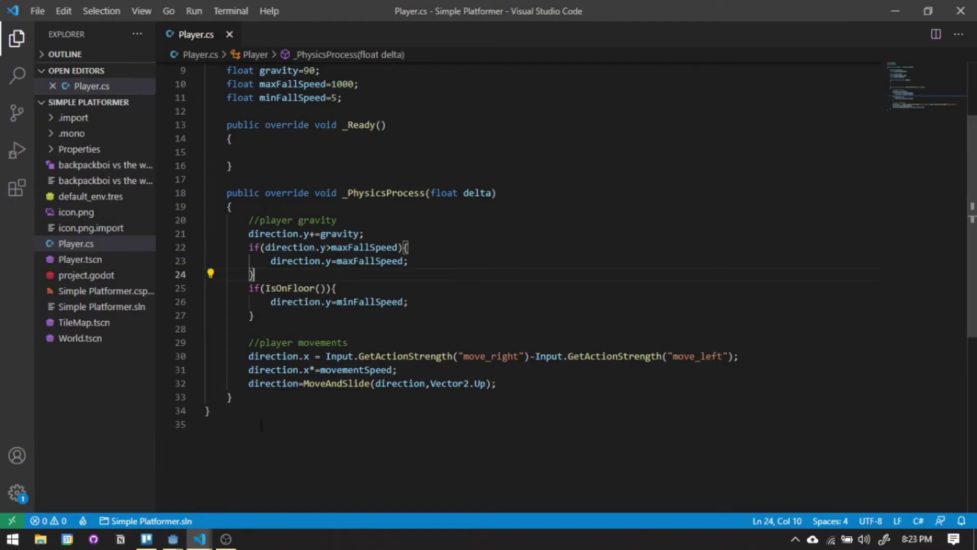
key("alt+Tab")
Step: Play the World scene, walk the player right and left to confirm it lands on the floor, then stop
left_click(436, 174)
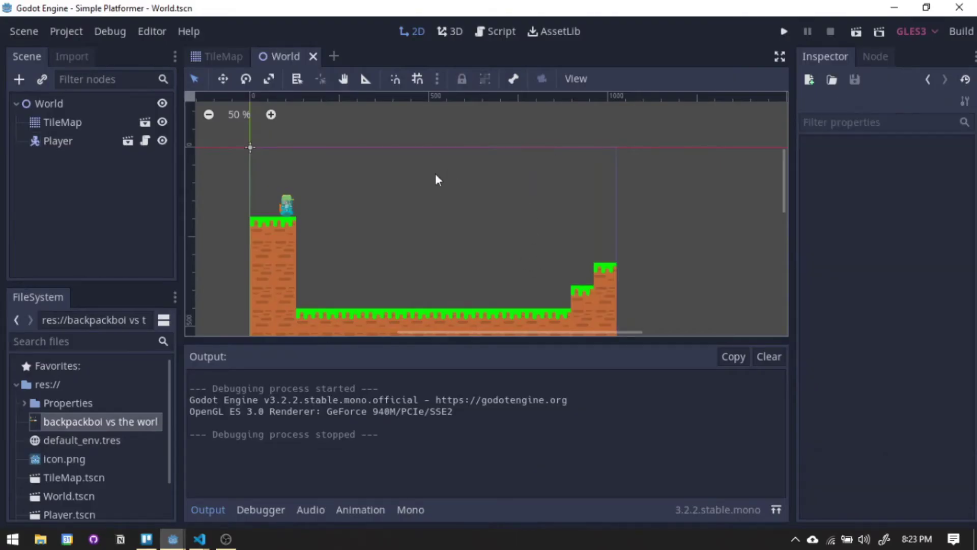
left_click(855, 32)
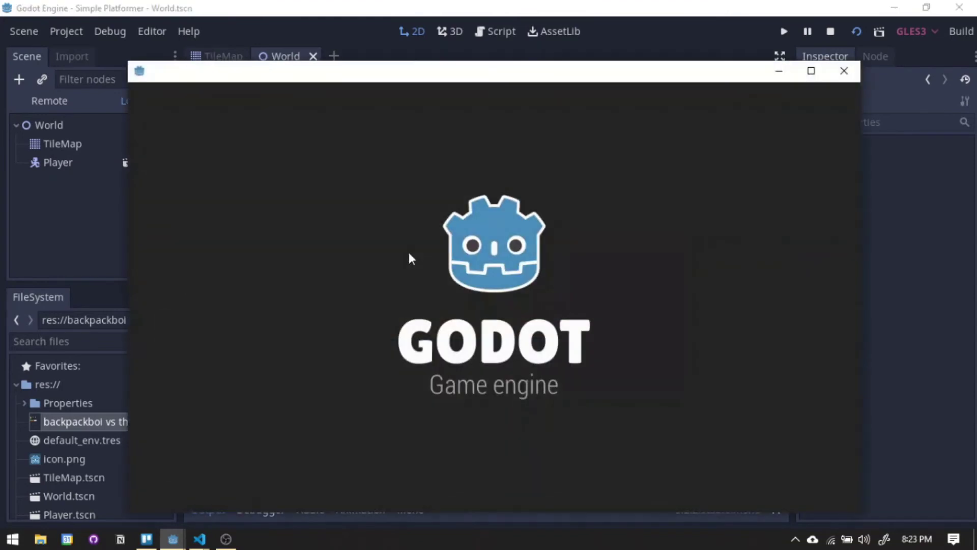
key("Right")
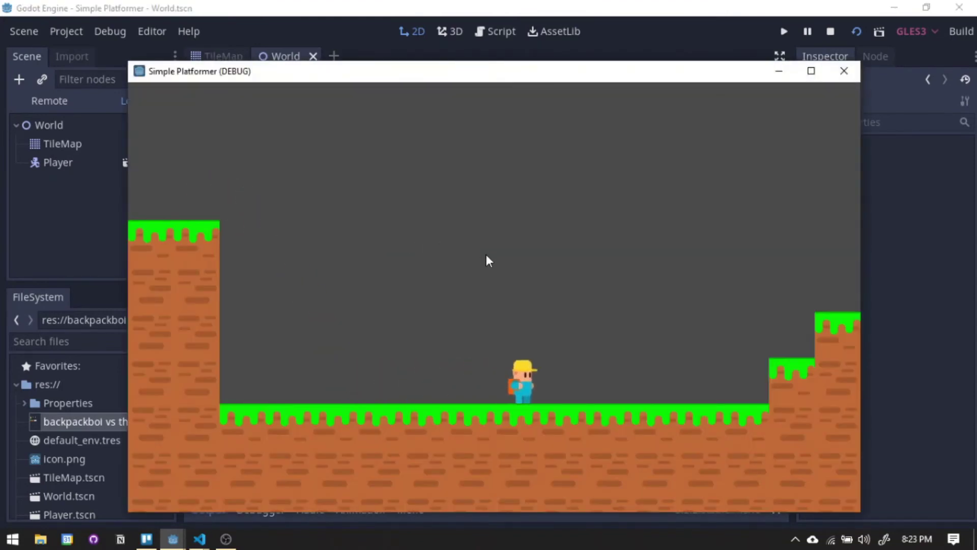
key("Left")
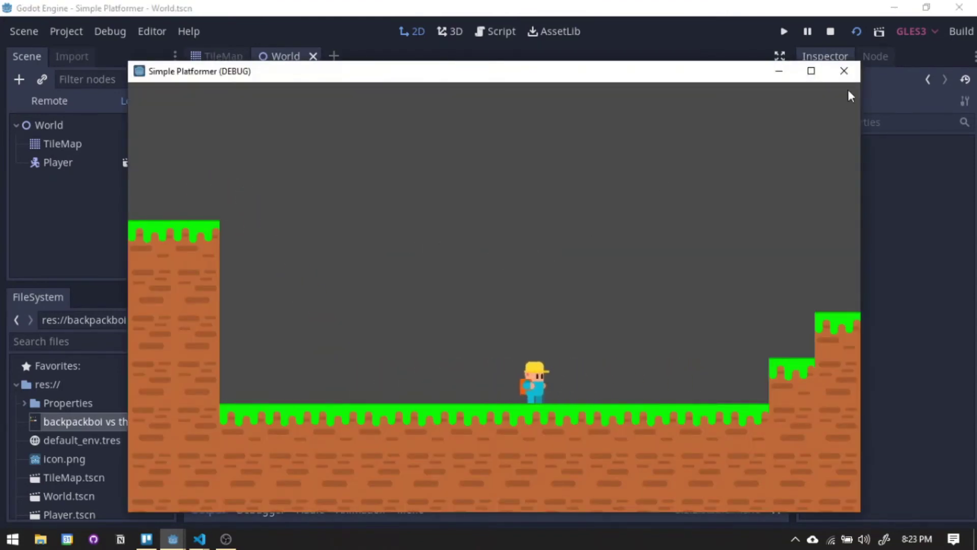
key("Left")
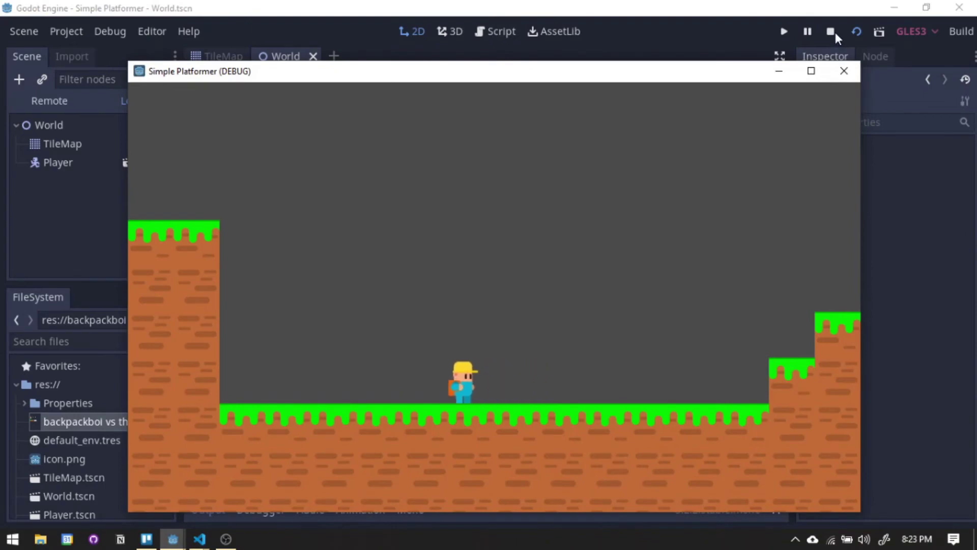
left_click(835, 30)
Step: Add a float jumpForce=1000 field to Player.cs
left_click(199, 539)
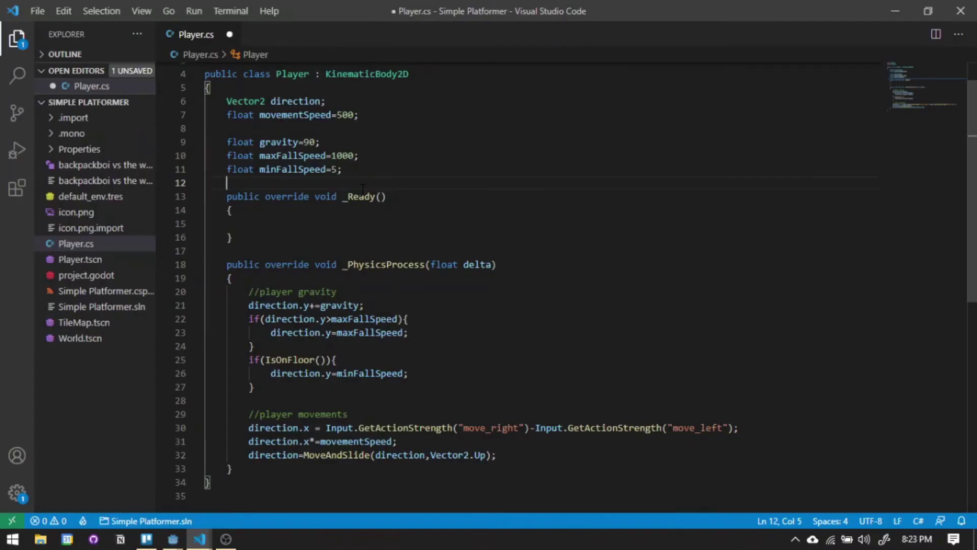
key("Return")
type("float jumpForce=1000;")
key("Return")
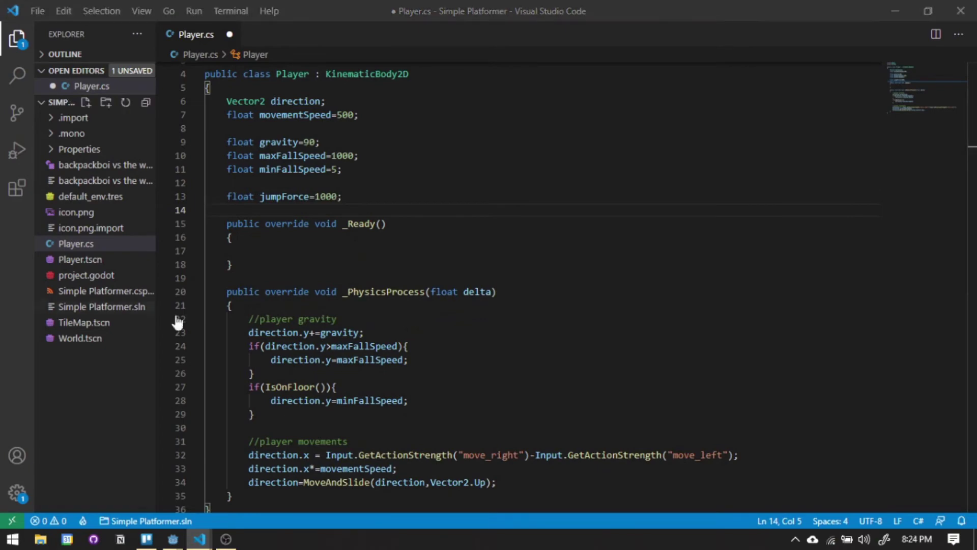
Step: Paste the //player jump block applying jumpForce when on the floor and jump is pressed
scroll(318, 370, "down", 3)
left_click(528, 305)
key("Return")
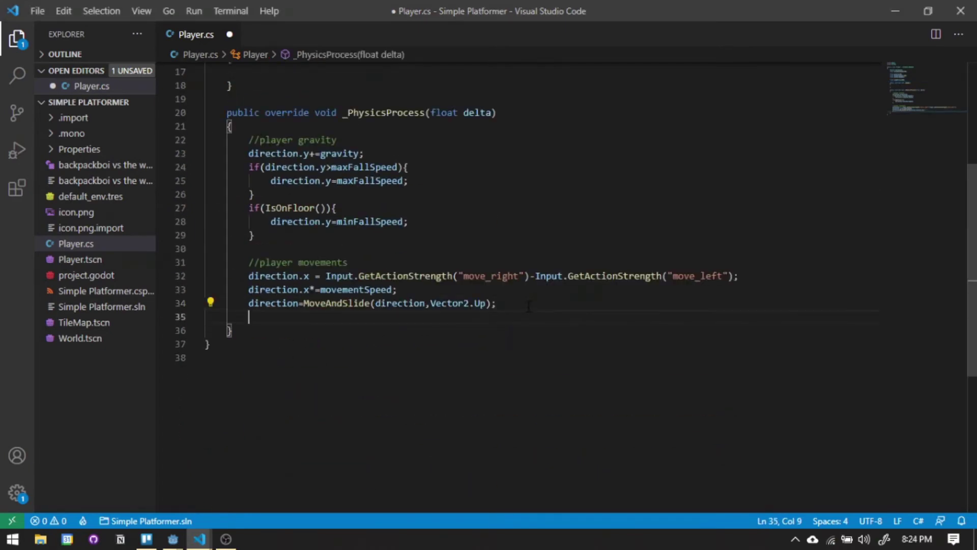
key("BackSpace")
key("BackSpace")
key("BackSpace")
left_click(493, 293)
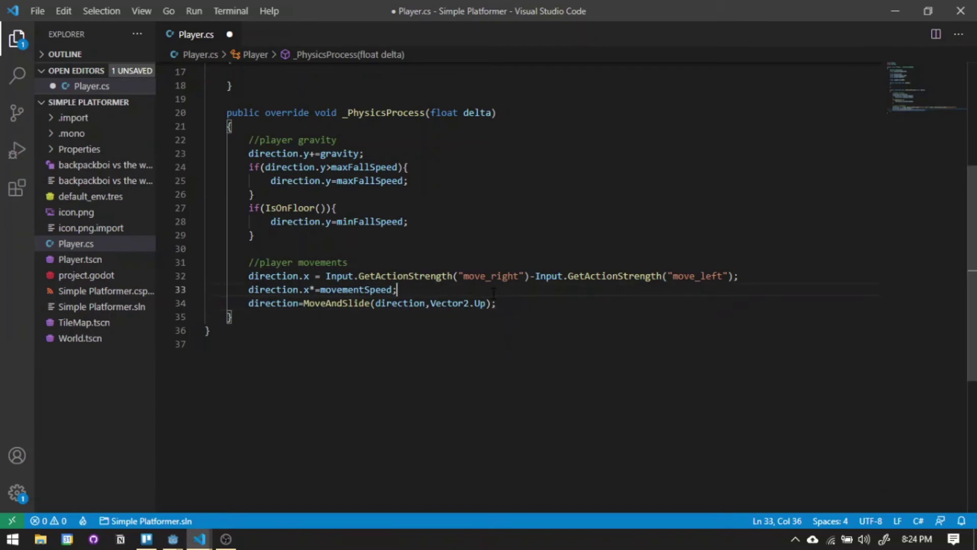
key("Return")
key("Return")
key("Return")
key("Up")
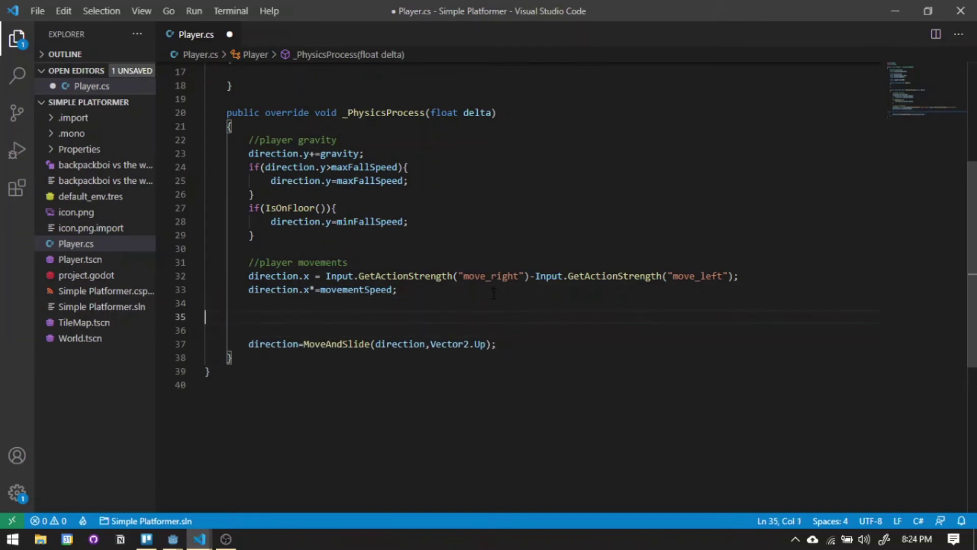
type("//player jump         if(IsOnFloor()&&Input.IsActionJustPressed(\"jump\")){             direction.y=-jumpForce;         }")
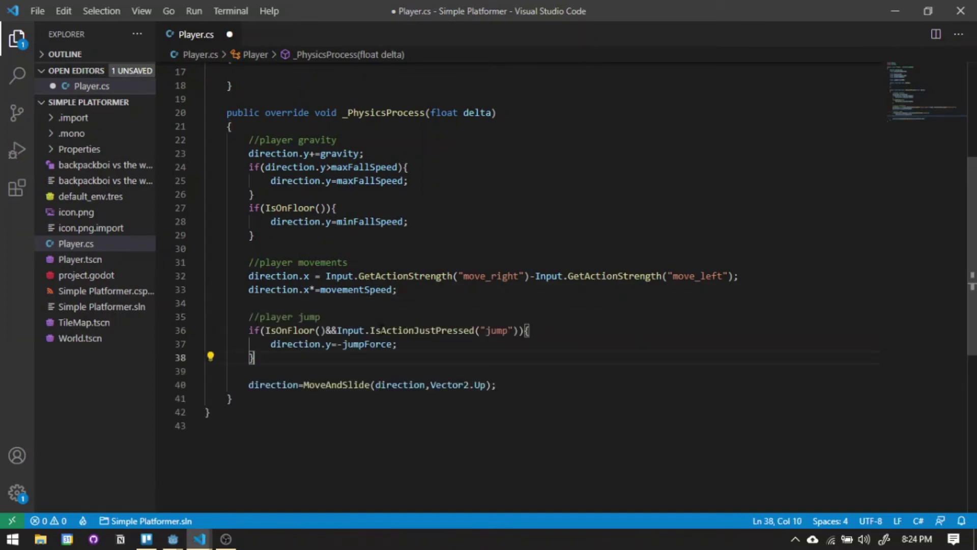
Step: Save Player.cs and run the game in Godot to test the jump
key("ctrl+s")
key("alt+Tab")
left_click(849, 33)
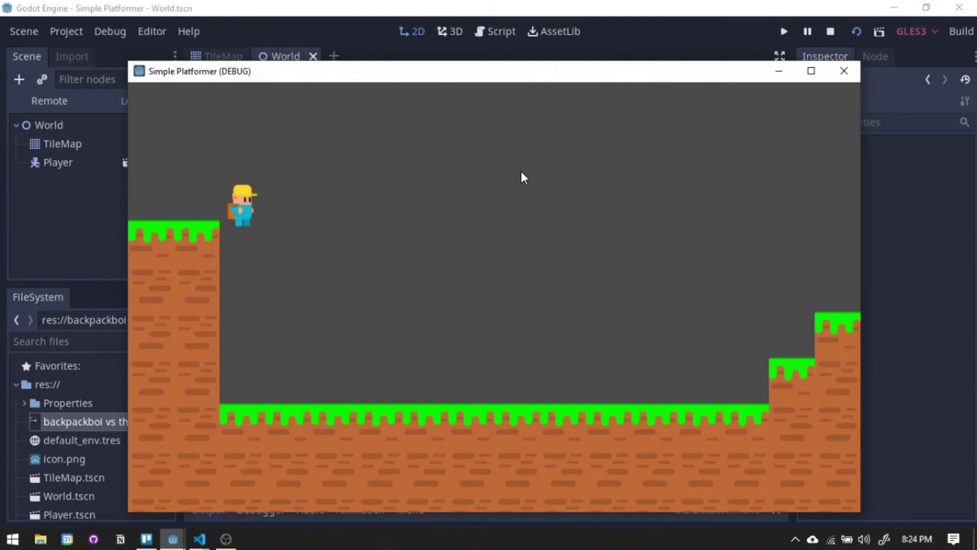
Step: Move the player right and left in the running game, then stop it
key("Right")
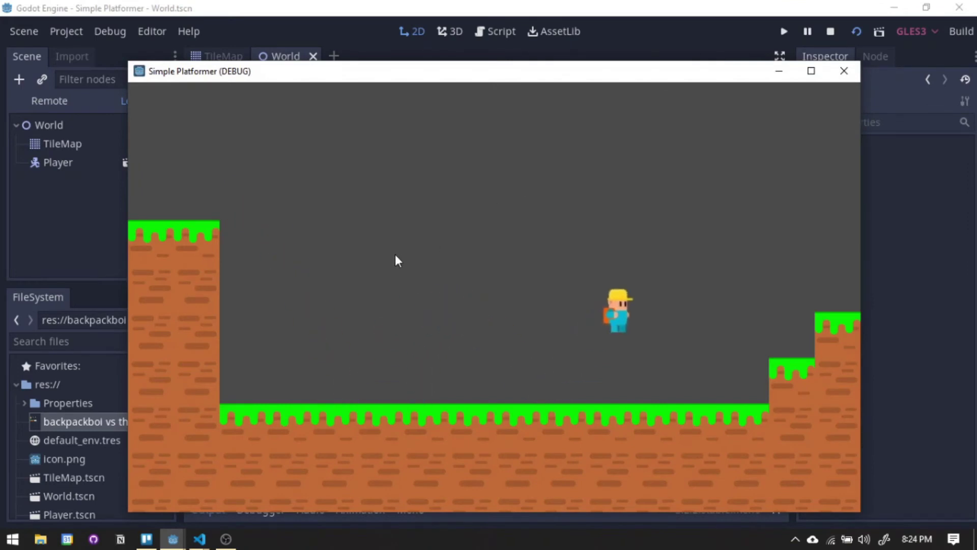
key("Left")
key("Right")
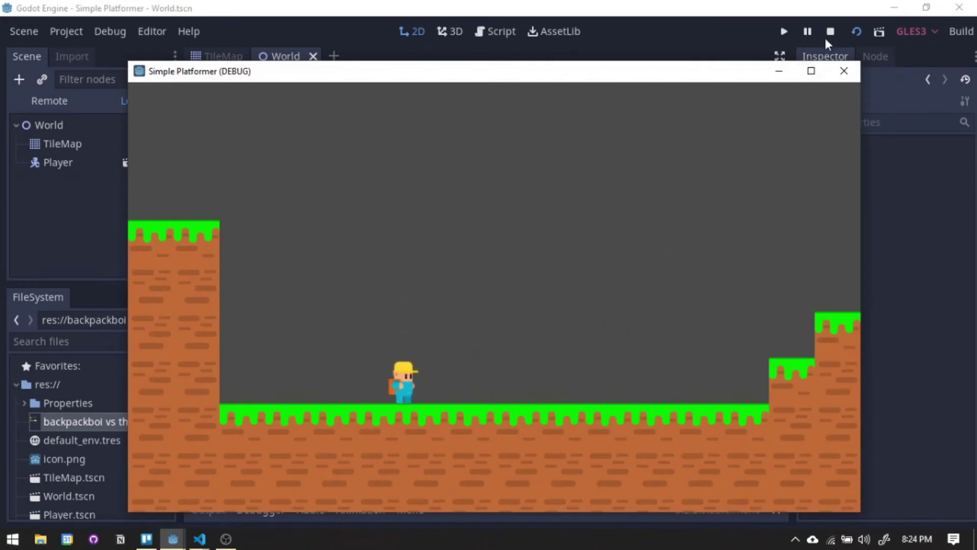
key("Left")
left_click(830, 31)
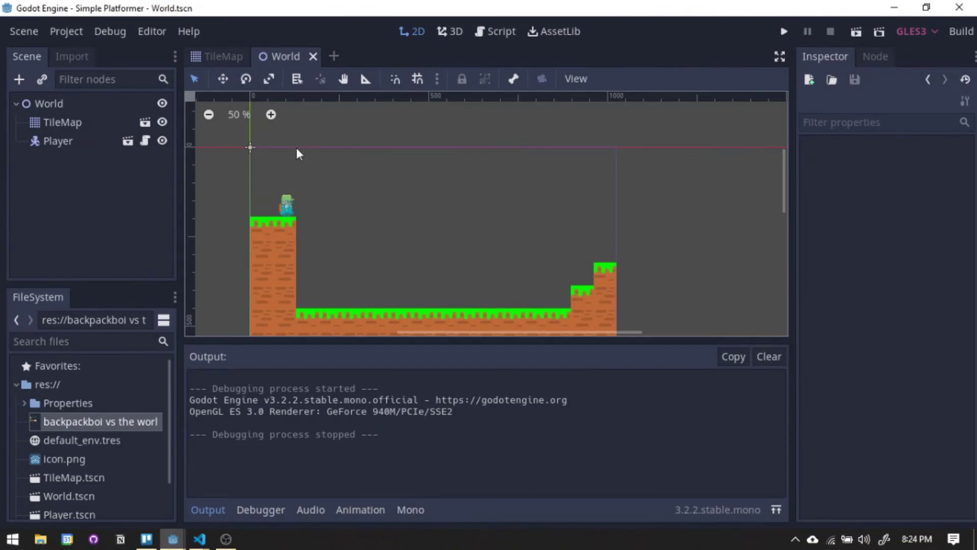
Step: Open the Player scene from the World scene's Player node and return to Player.cs
left_click(62, 141)
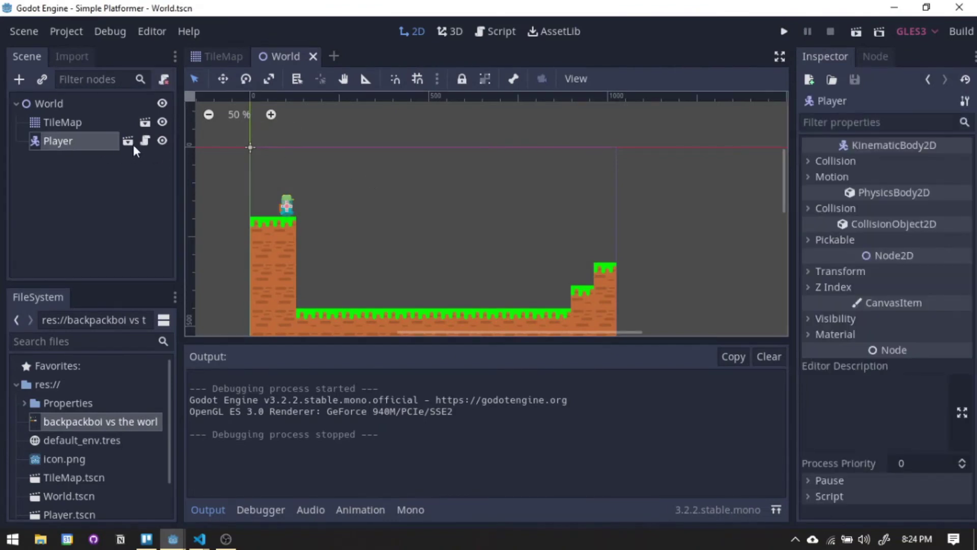
left_click(127, 141)
mouse_move(200, 539)
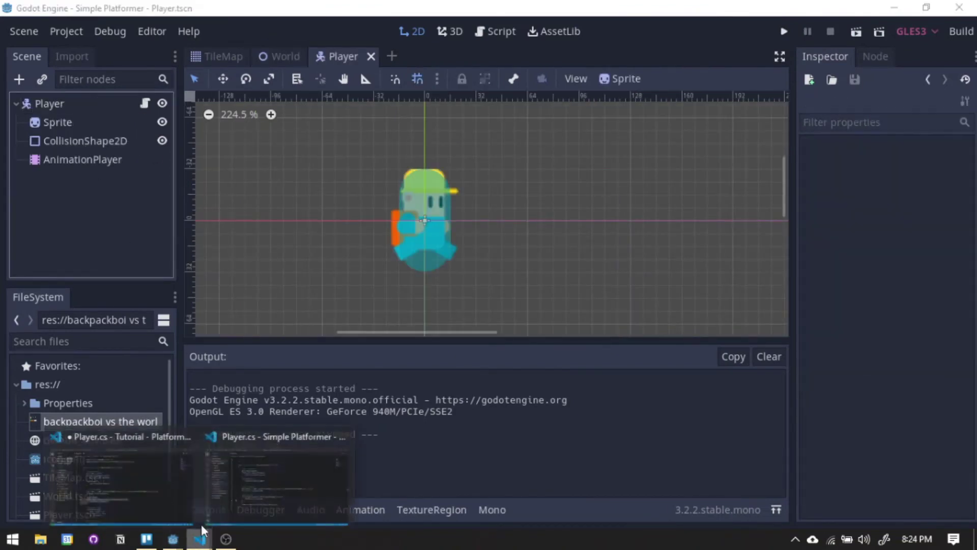
left_click(249, 475)
Step: Declare Sprite and AnimationPlayer fields below the jumpForce field
scroll(367, 230, "up", 3)
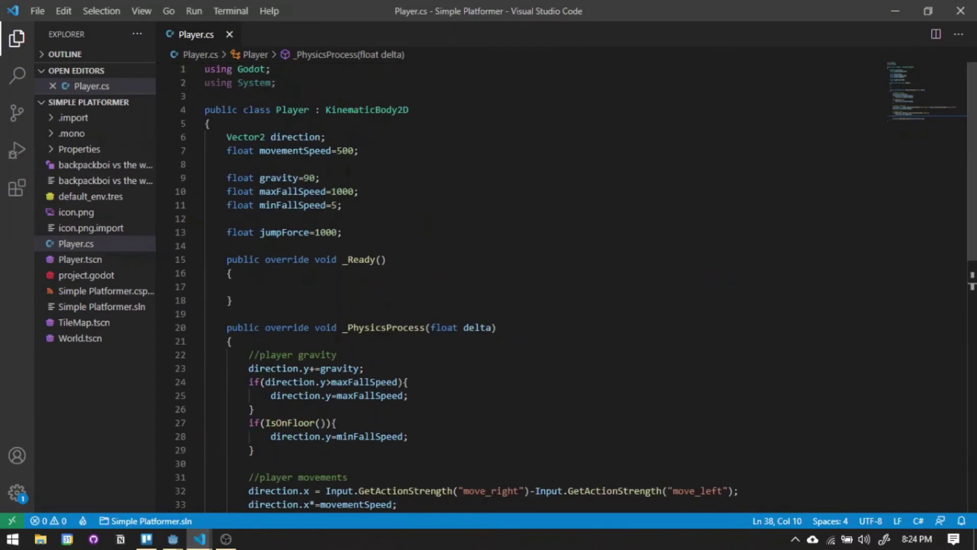
left_click(320, 248)
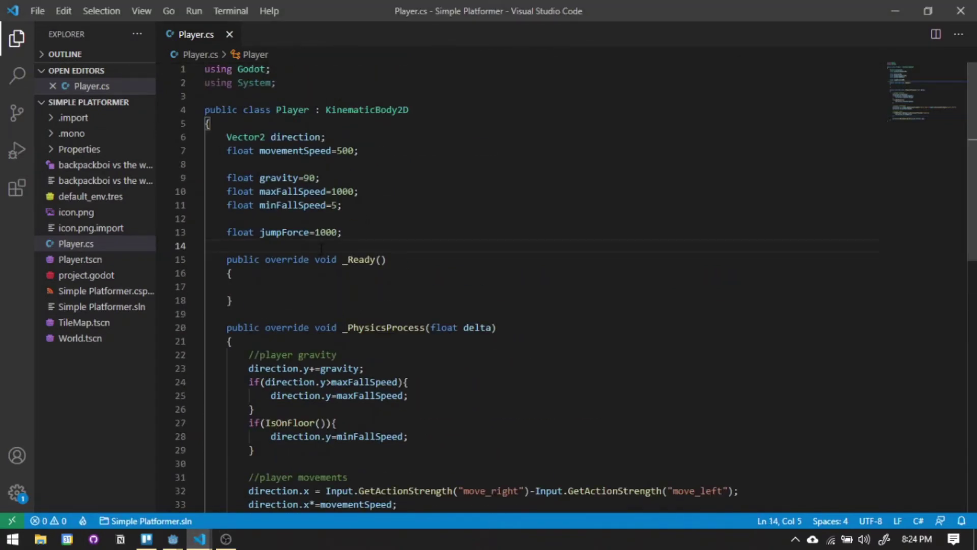
type("Sprite sprite; AnimationPlayer animationPlayer;")
key("Return")
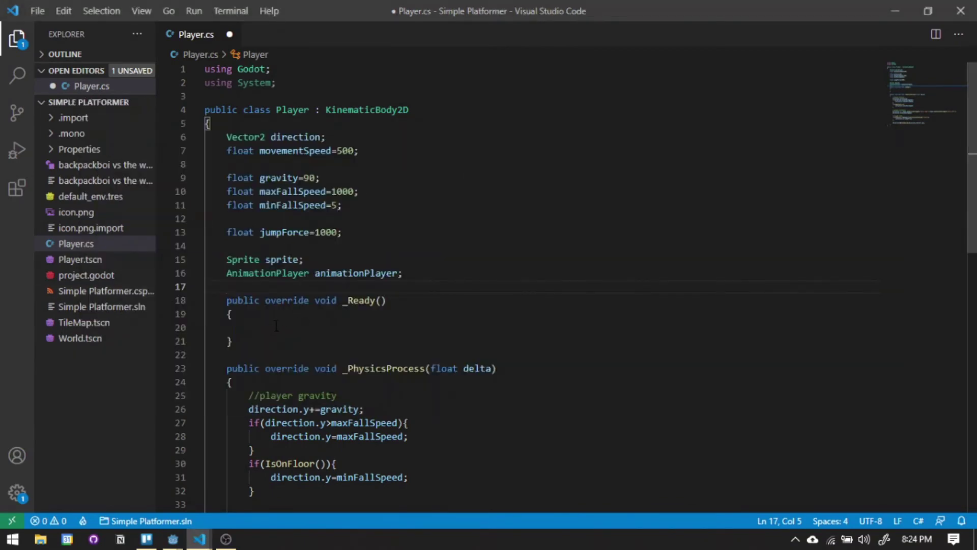
Step: Add GetNode assignments for sprite and animationPlayer inside _Ready
left_click(248, 328)
type("sprite=(Sprite)GetNode(\"Sprite\"); animationPlayer=(AnimationPlayer)GetNode(\"AnimationPlayer\");")
scroll(349, 336, "down", 1)
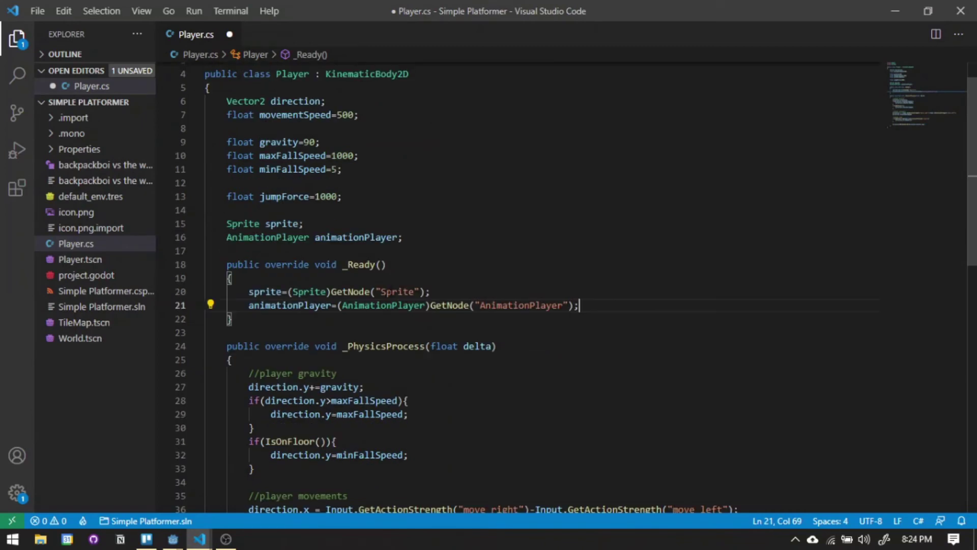
left_click(391, 291)
Step: Copy the Sprite node's path in Godot and paste it into the sprite GetNode string
mouse_move(173, 539)
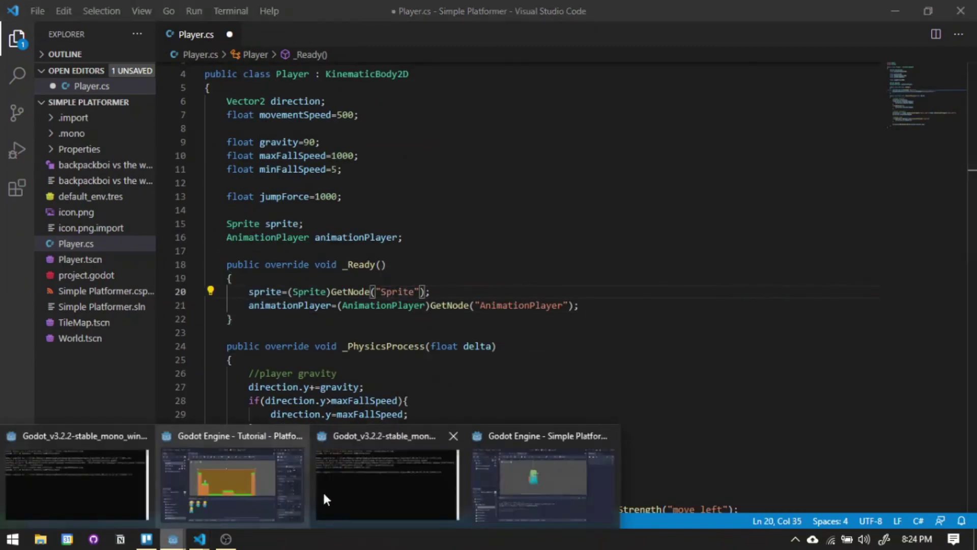
left_click(508, 469)
right_click(61, 121)
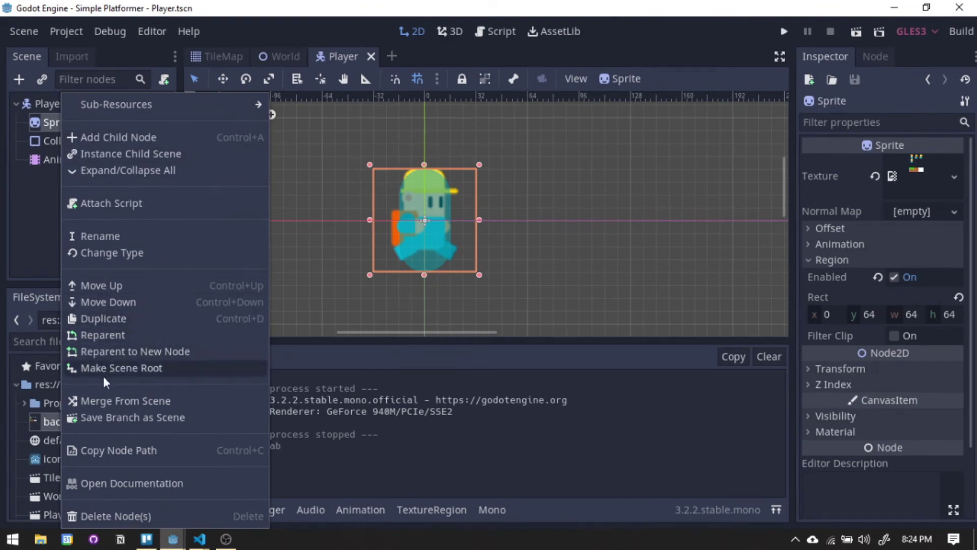
left_click(108, 448)
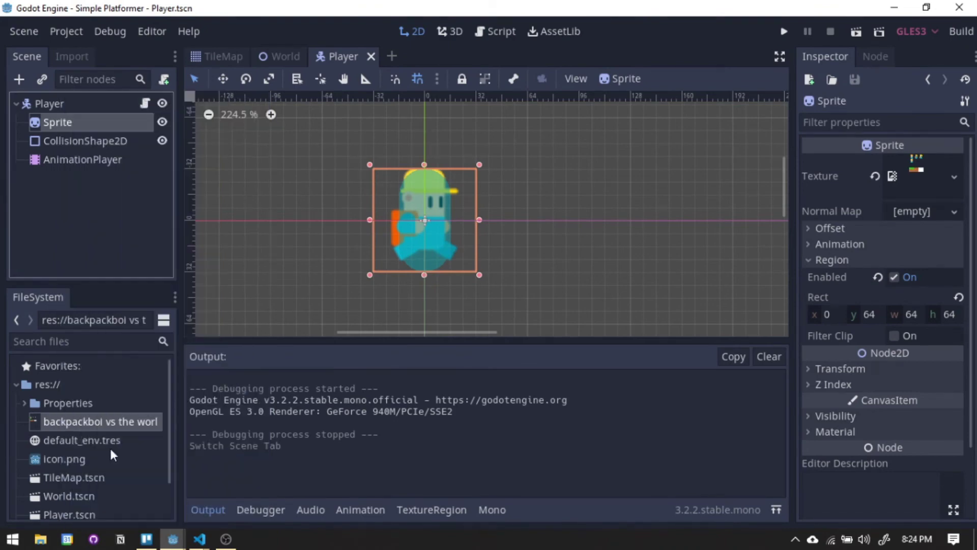
left_click(361, 498)
double_click(395, 292)
key("ctrl+c")
right_click(394, 292)
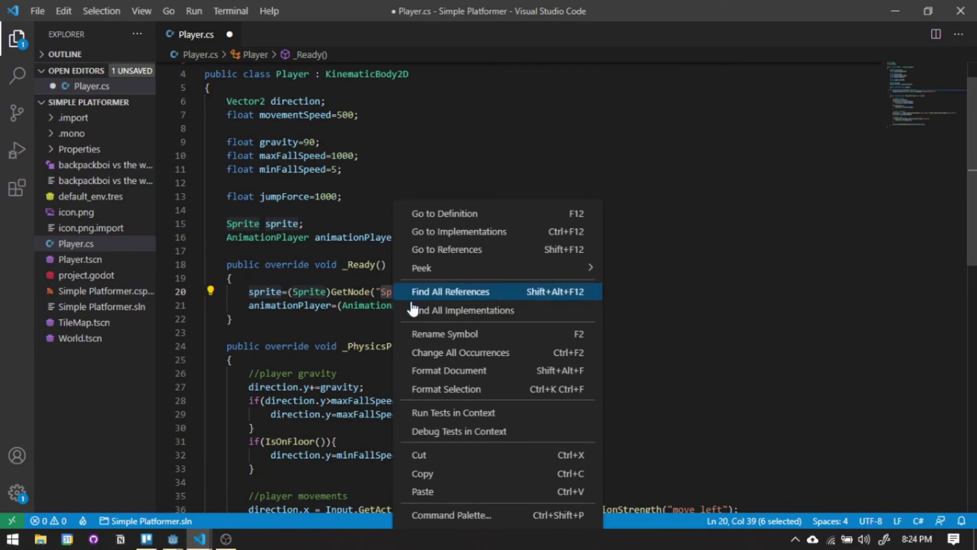
left_click(430, 491)
Step: Paste the AnimationPlayer node's path into its GetNode string and save Player.cs
key("alt+Tab")
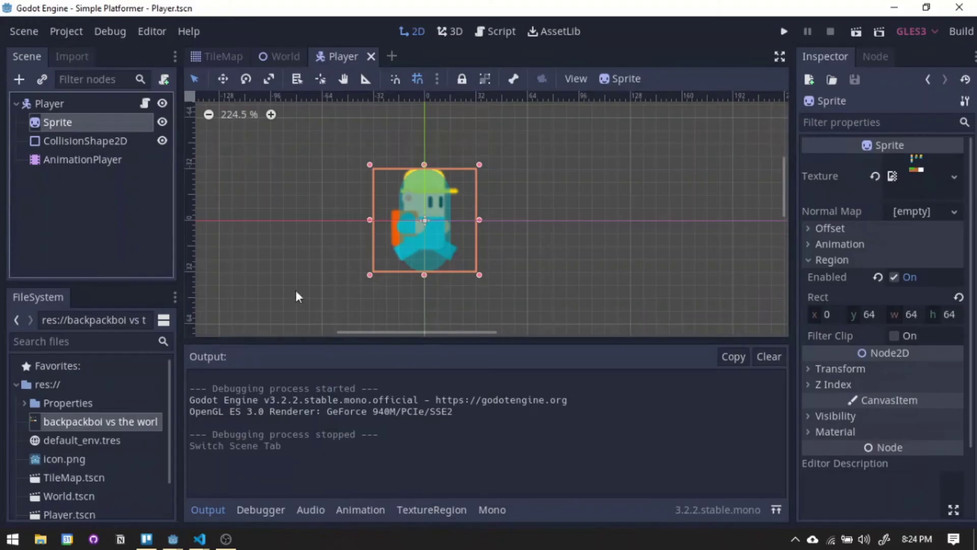
right_click(79, 159)
left_click(151, 456)
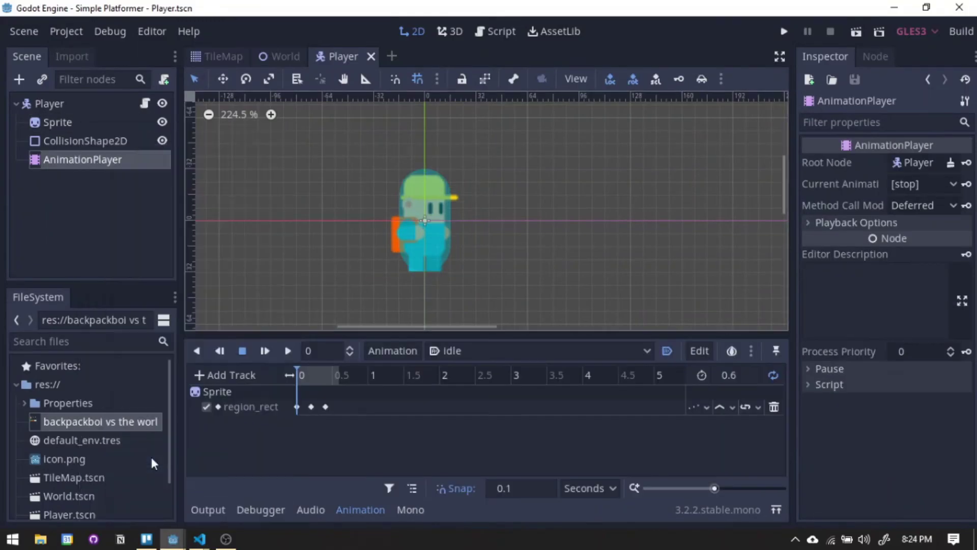
key("alt+Tab")
double_click(509, 306)
right_click(530, 305)
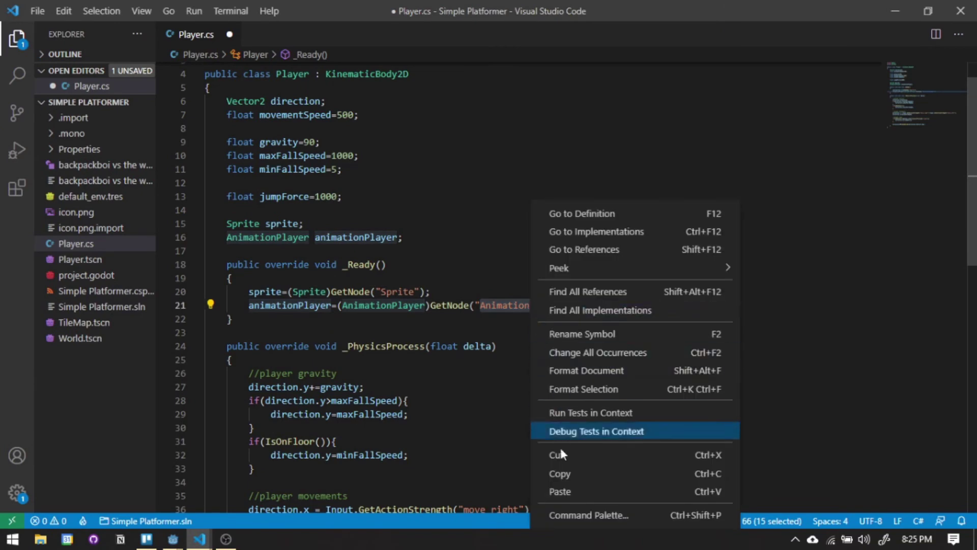
left_click(559, 492)
key("ctrl+s")
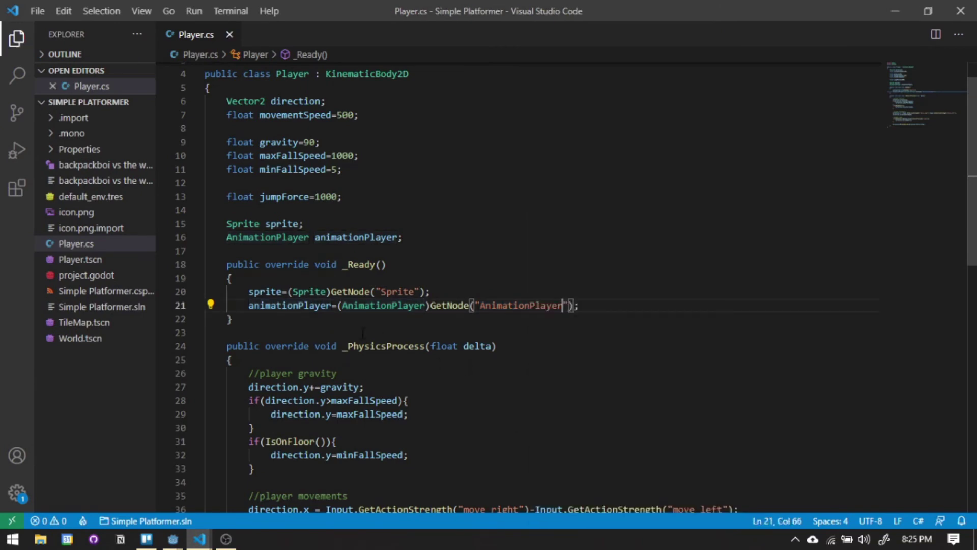
scroll(363, 333, "down", 4)
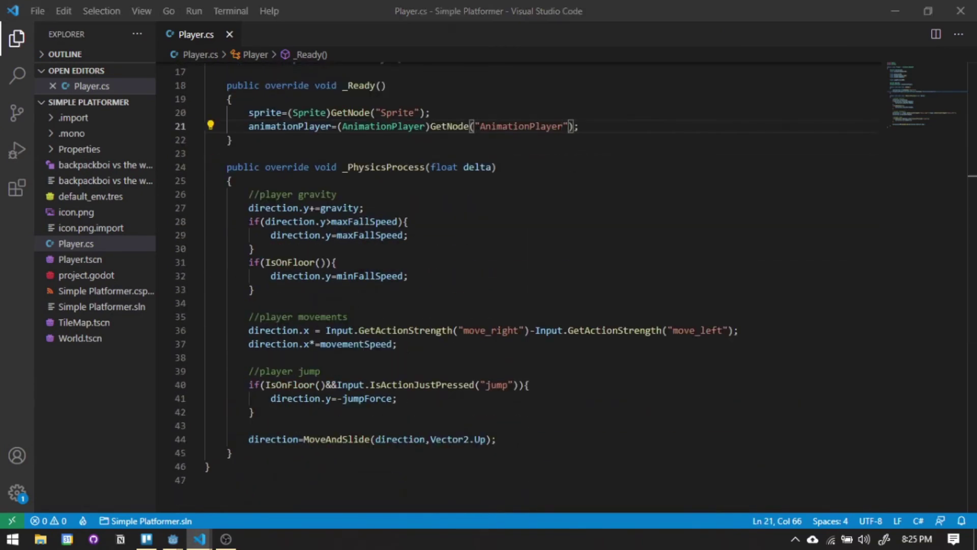
scroll(286, 381, "down", 1)
left_click(286, 380)
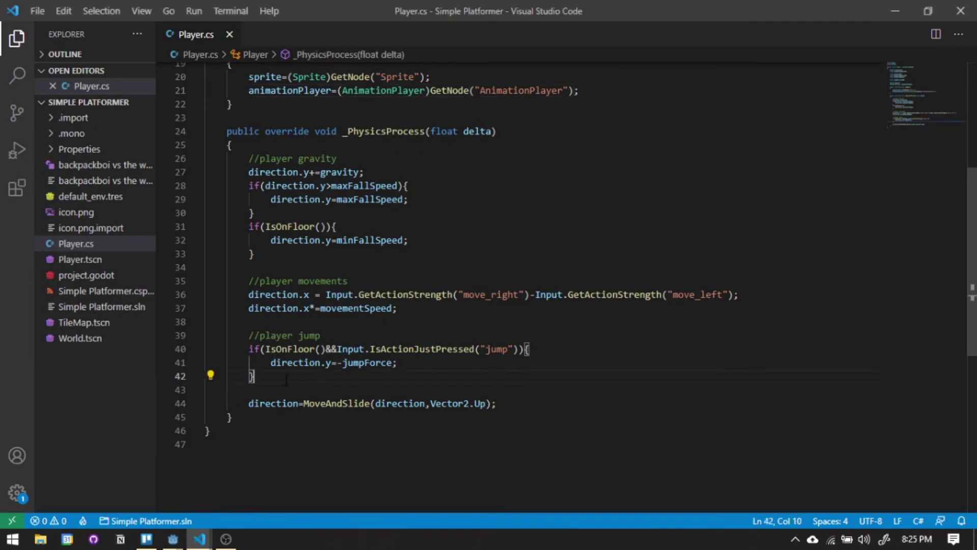
Step: Paste the //flipping sprite block setting FlipH from the movement direction after the jump code
key("Return")
key("Return")
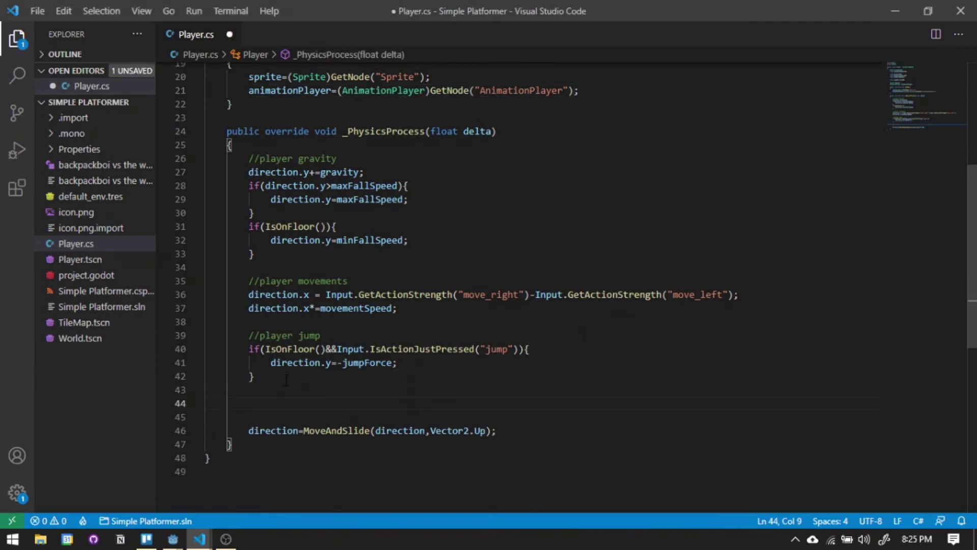
scroll(348, 366, "down", 1)
key("ctrl+v")
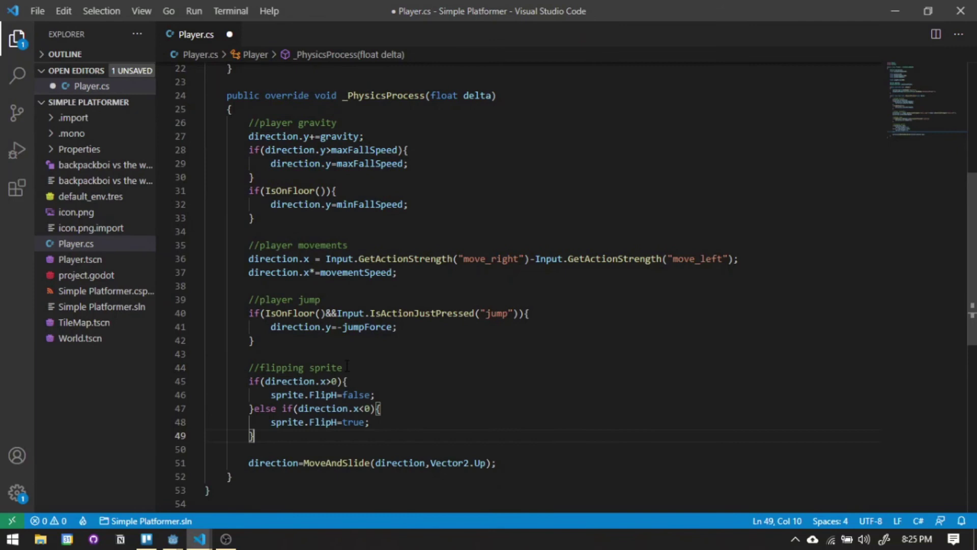
scroll(314, 367, "down", 2)
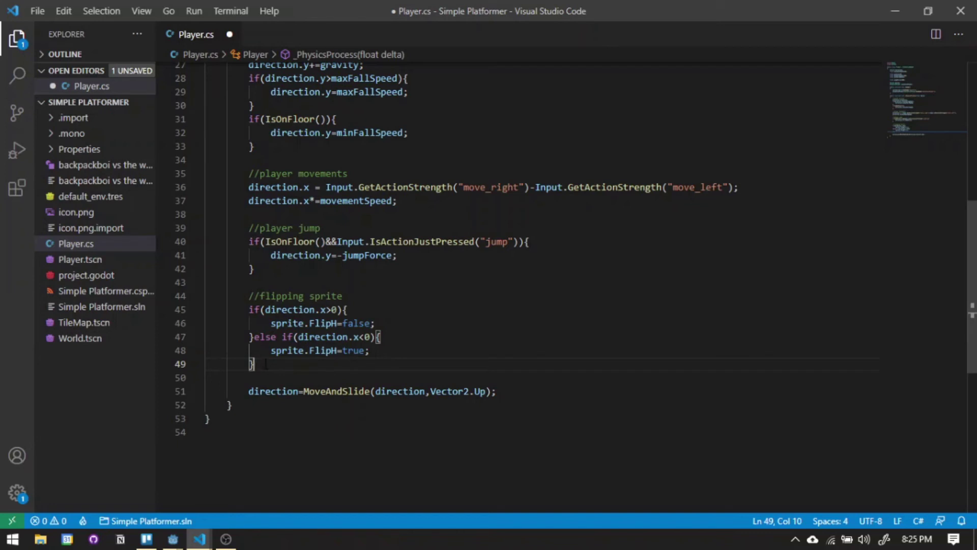
Step: Paste the //playing animation block choosing idle, run or jump, then return to Godot
key("Return")
key("Return")
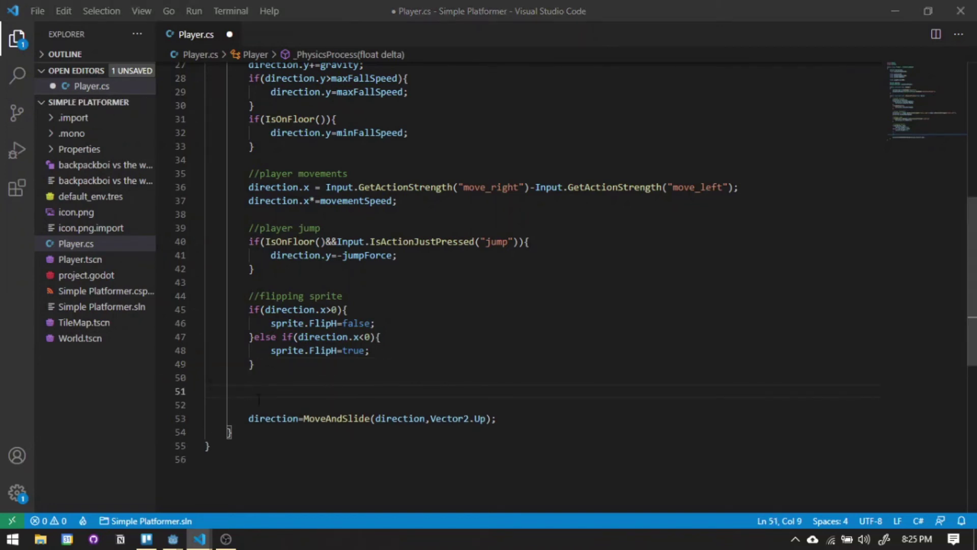
key("ctrl+v")
scroll(475, 352, "down", 2)
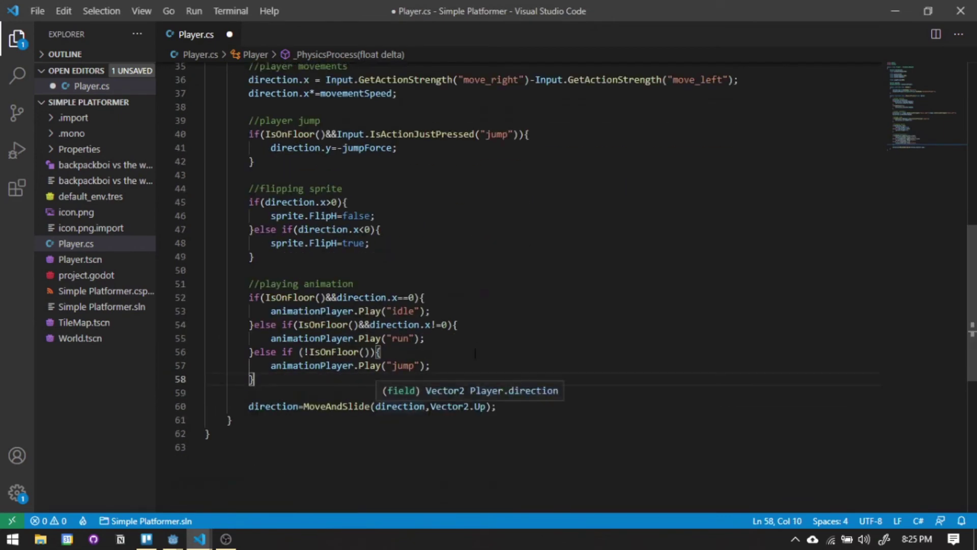
scroll(475, 352, "up", 1)
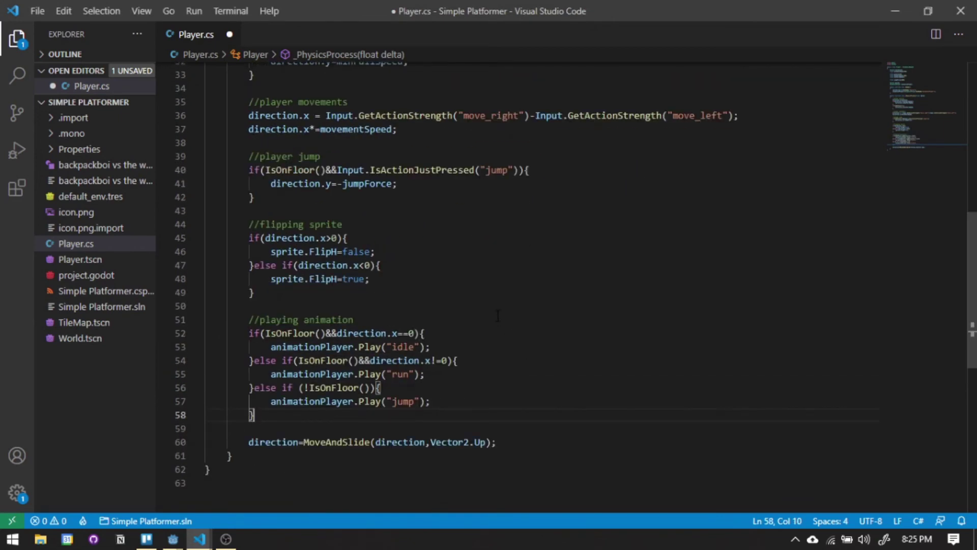
key("alt+Tab")
left_click(274, 57)
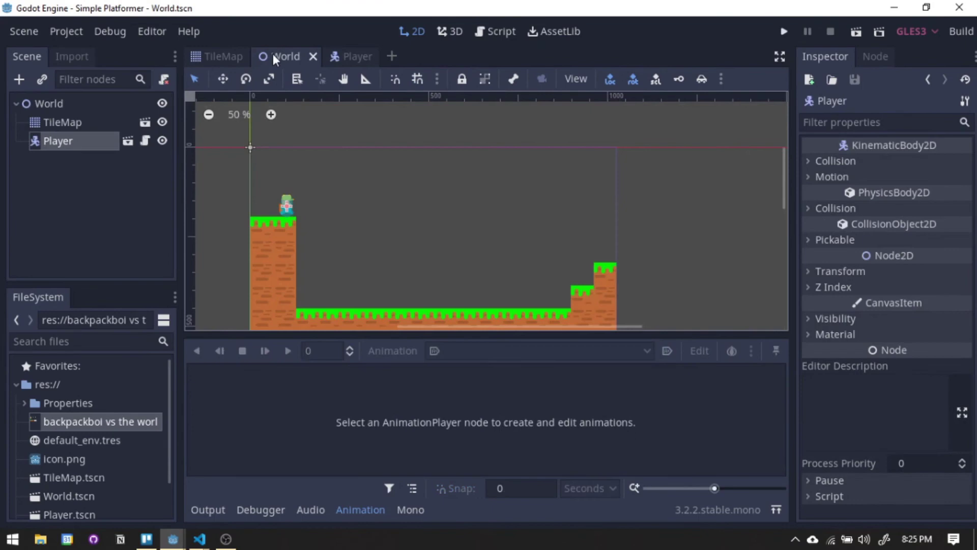
left_click(855, 32)
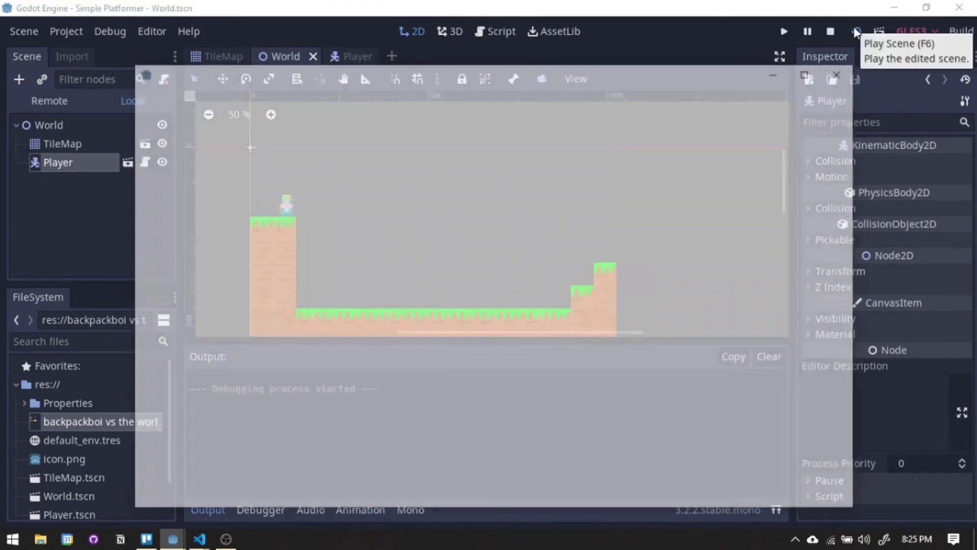
key("Right")
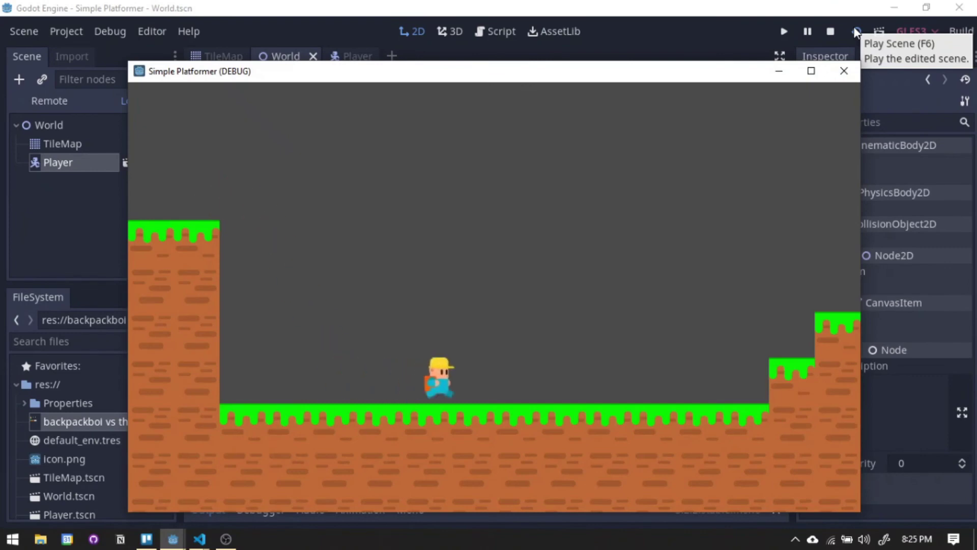
key("Left")
key("Right")
key("Up")
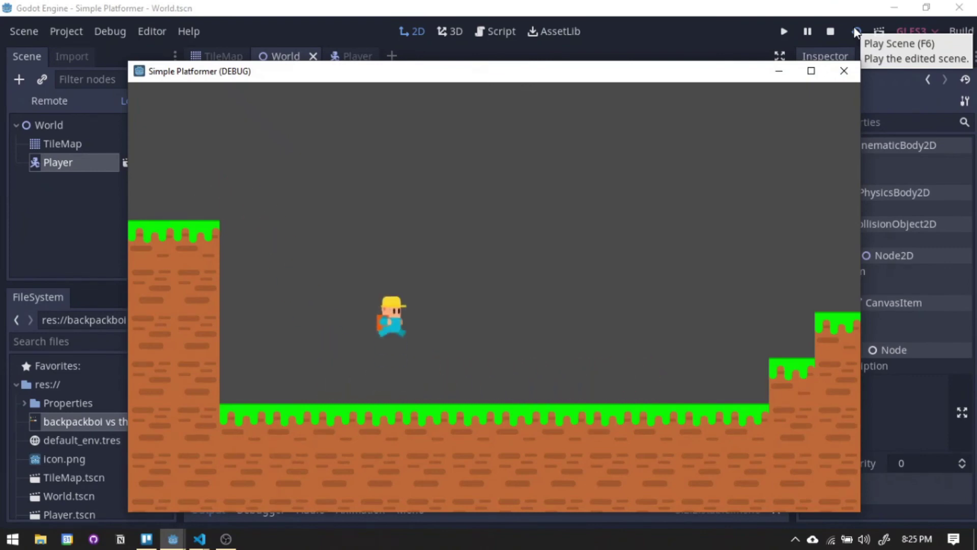
key("Up")
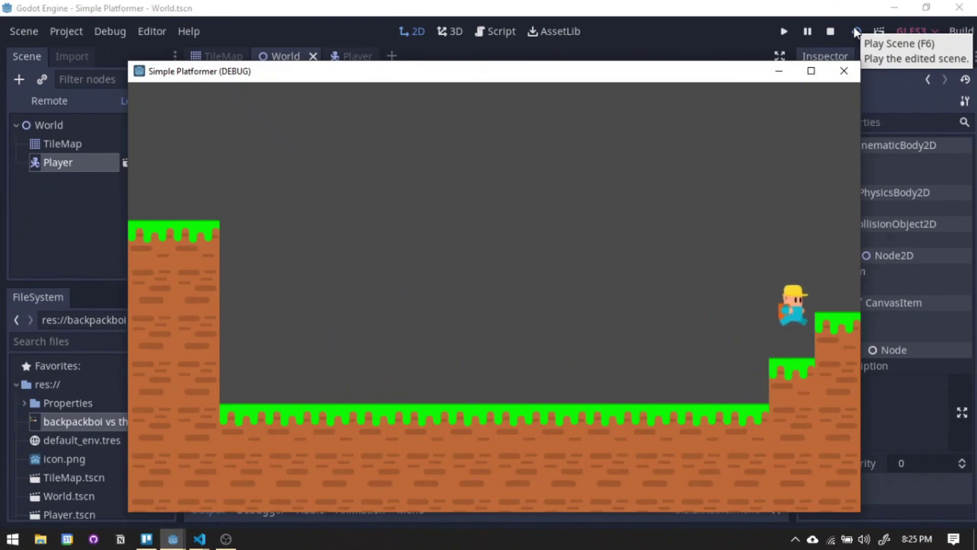
key("Up")
key("Left")
key("Up")
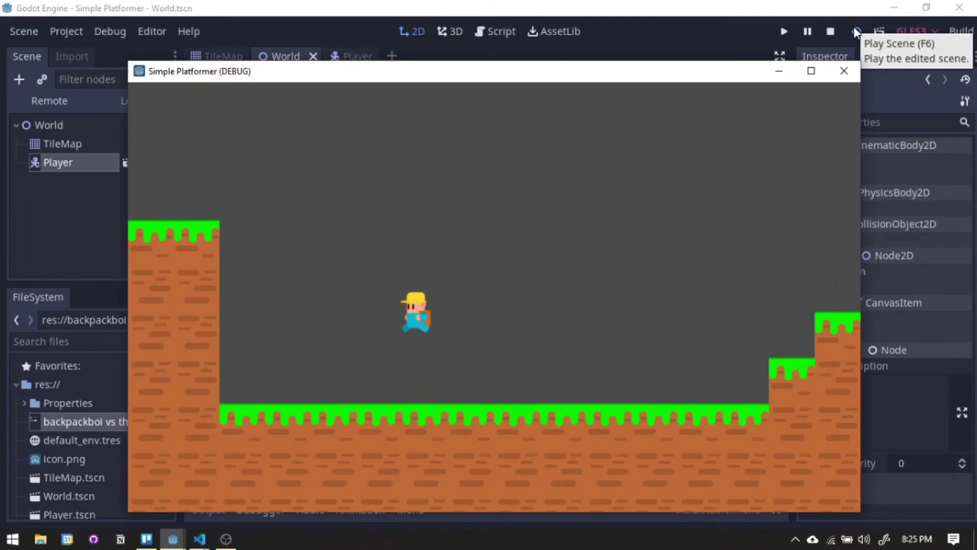
key("Up")
key("Right")
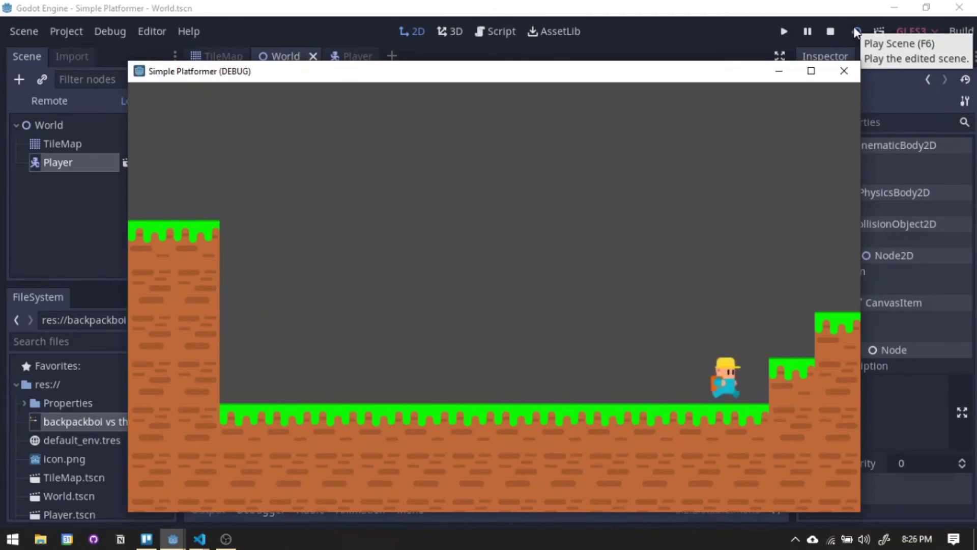
key("Left")
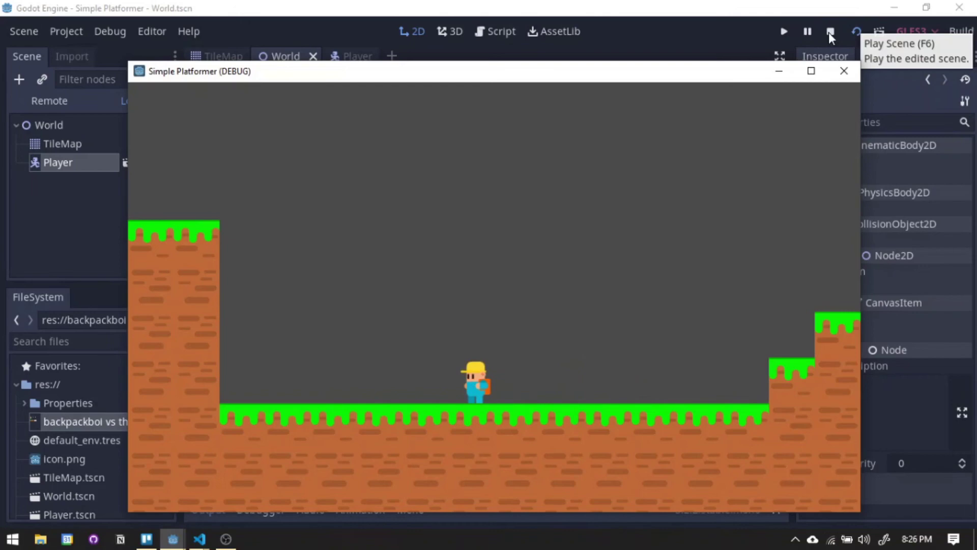
left_click(830, 32)
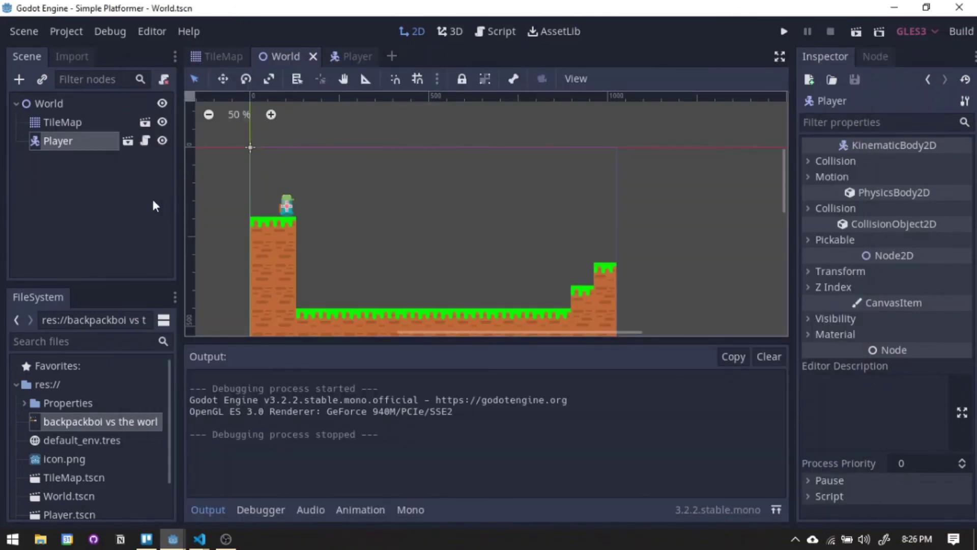
Step: Add a Sprite node under World and move it above the TileMap
left_click(62, 107)
left_click(21, 78)
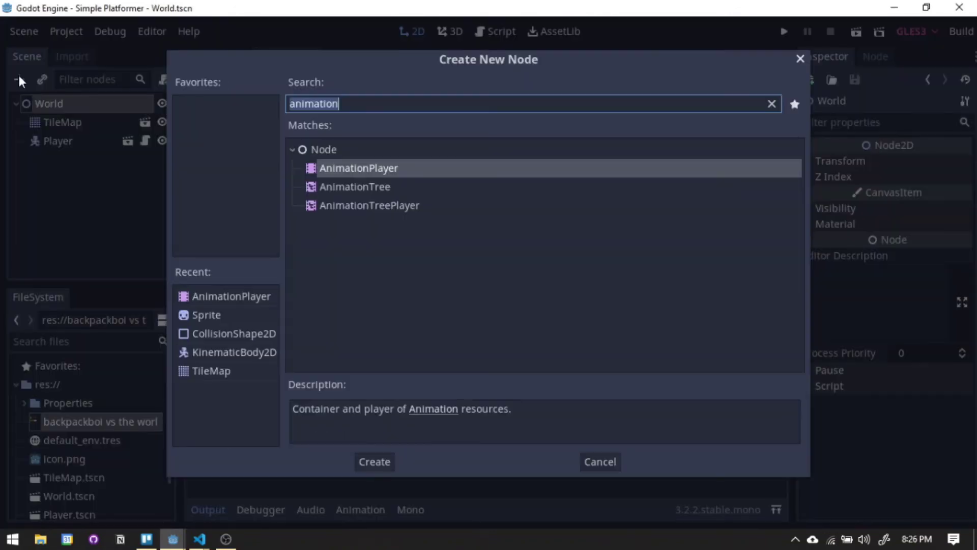
type("sprite")
key("Return")
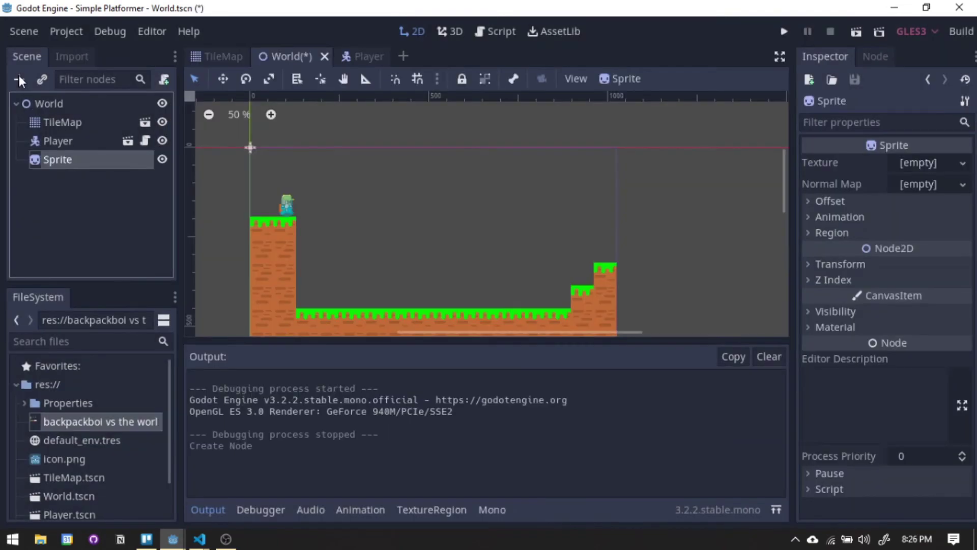
left_click_drag(53, 161, 57, 113)
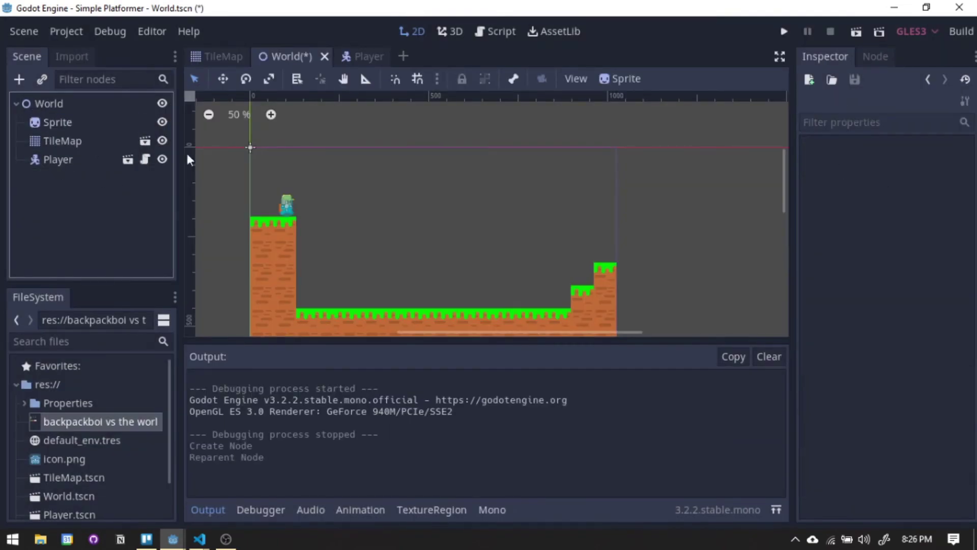
Step: Give the Sprite the character sprite sheet texture and enable Region
left_click(77, 123)
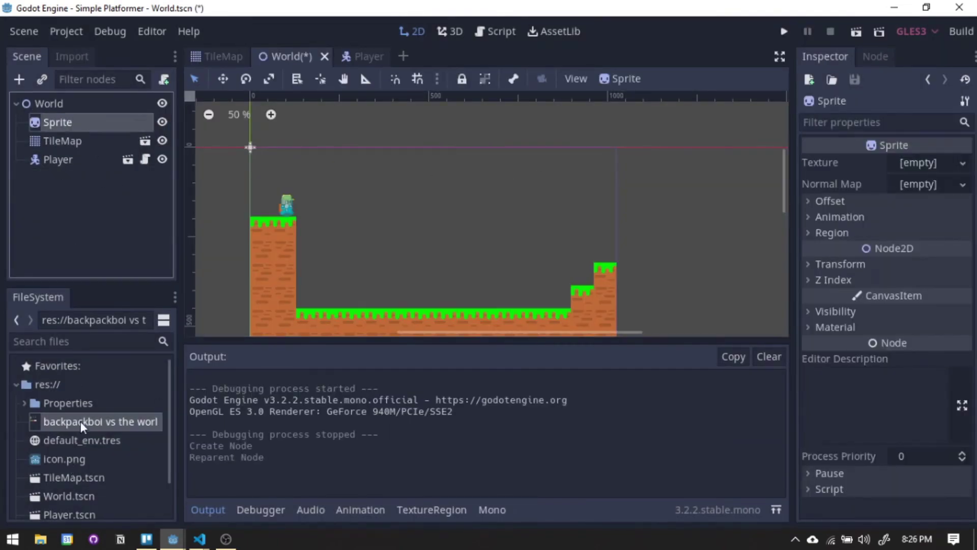
left_click_drag(117, 422, 916, 171)
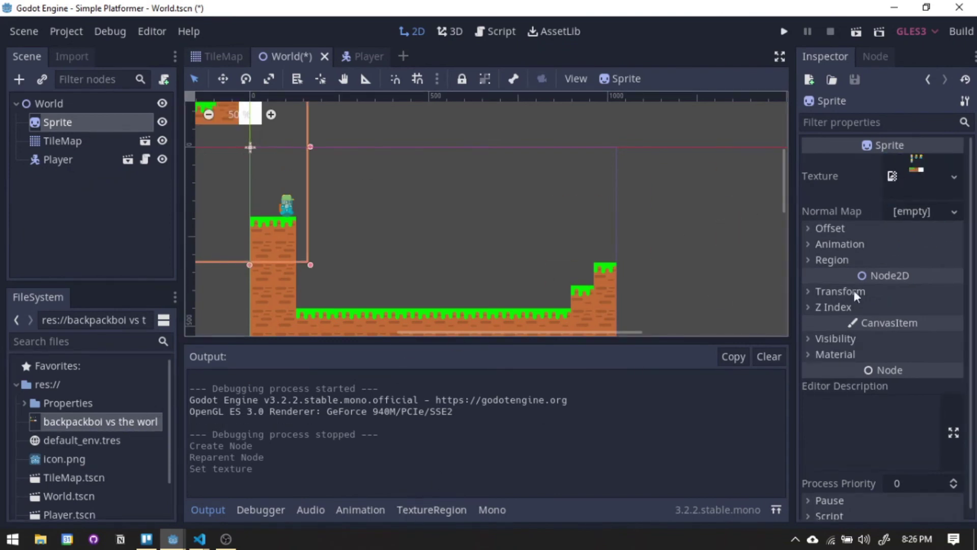
left_click(844, 261)
left_click(894, 277)
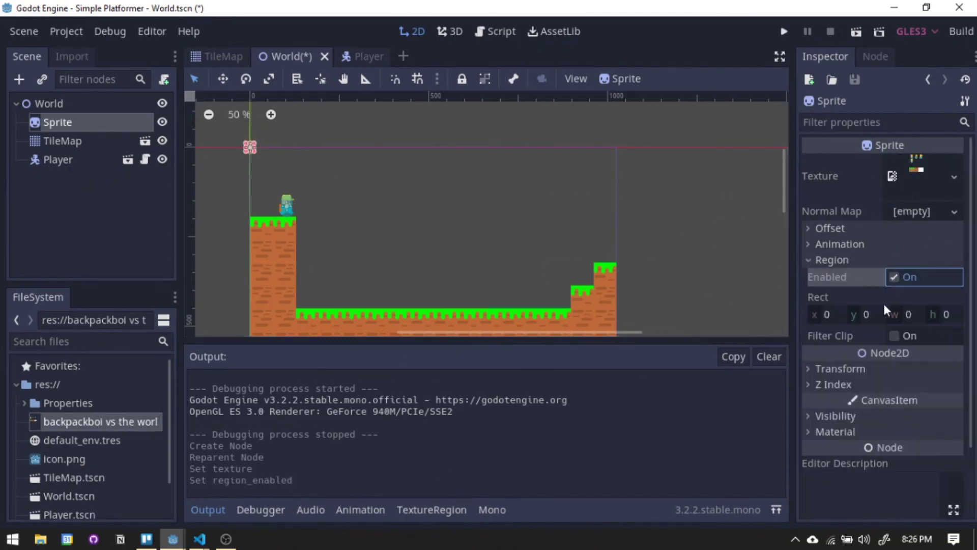
Step: Grid-snap the texture region to 64×64, select the white tile, and save the World scene
left_click(413, 511)
left_click(274, 364)
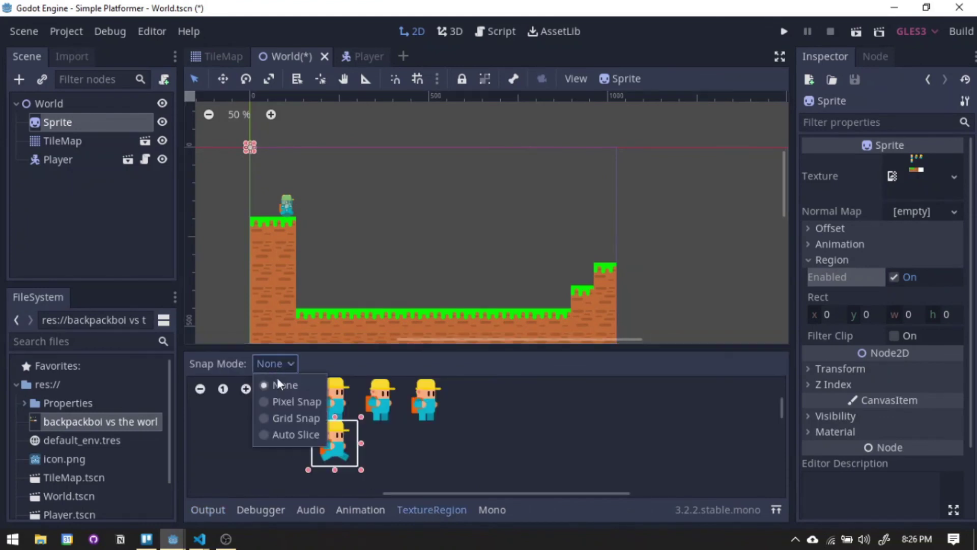
left_click(279, 416)
type("64")
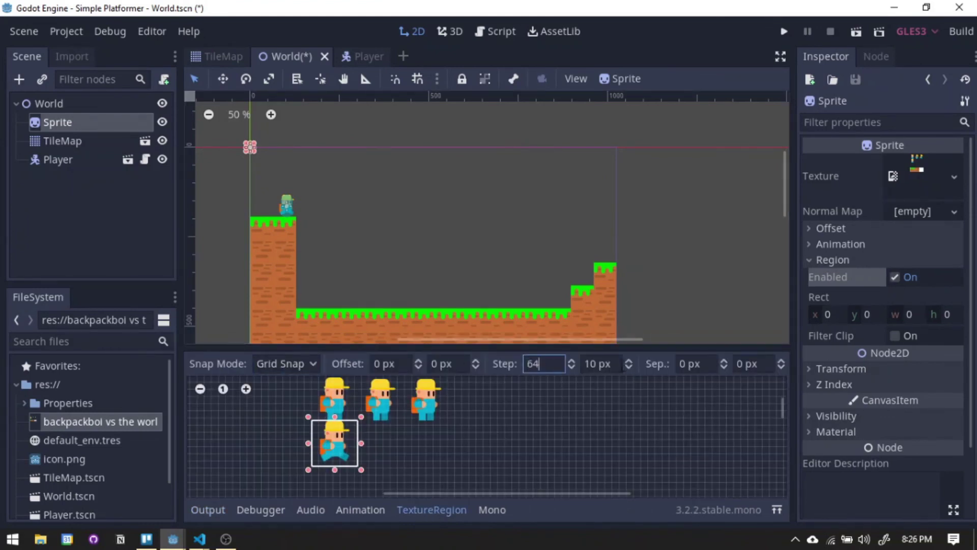
key("Tab")
type("64")
key("Return")
scroll(444, 440, "down", 2)
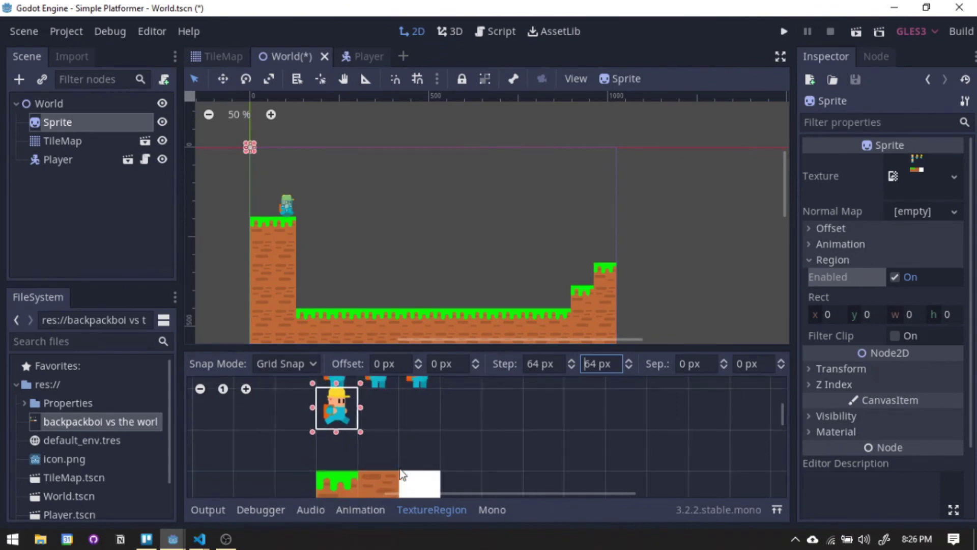
scroll(402, 474, "down", 2)
left_click(416, 414)
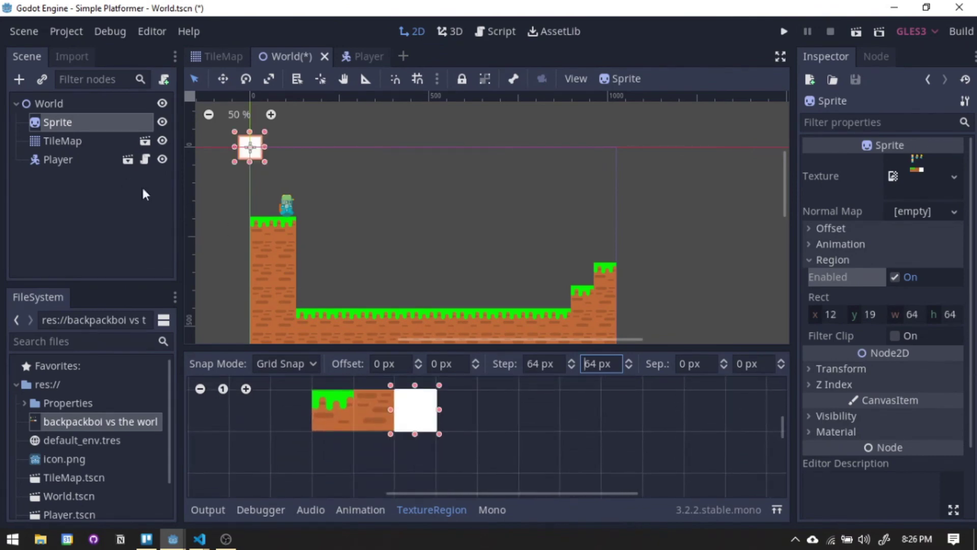
key("ctrl+s")
Step: Untick Centered, stretch the white sprite over the whole level, and open its Modulate colour picker
left_click(830, 229)
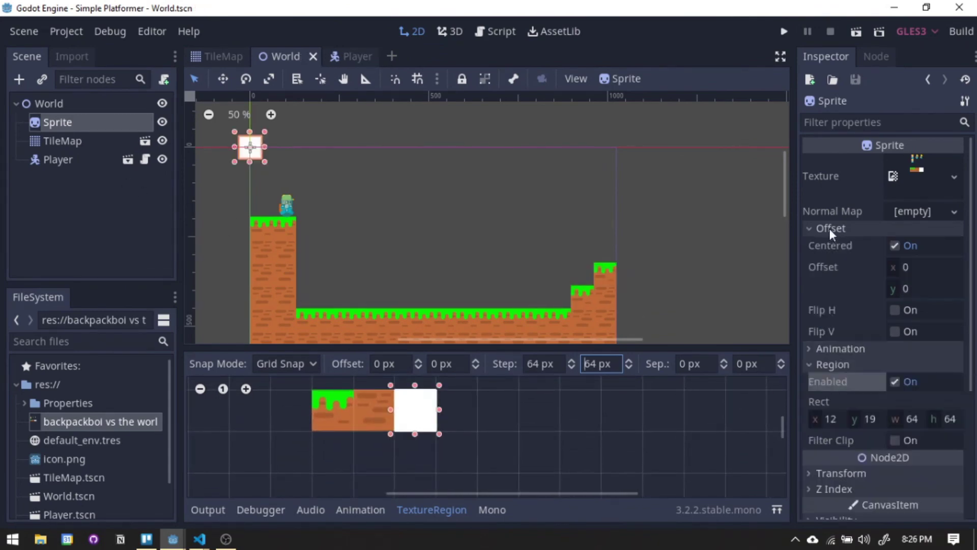
left_click(892, 247)
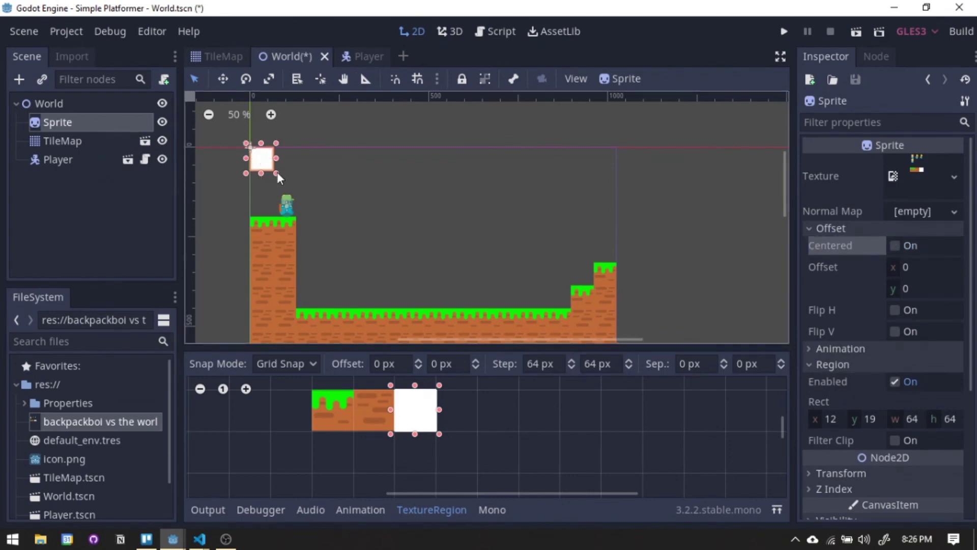
left_click_drag(276, 172, 565, 299)
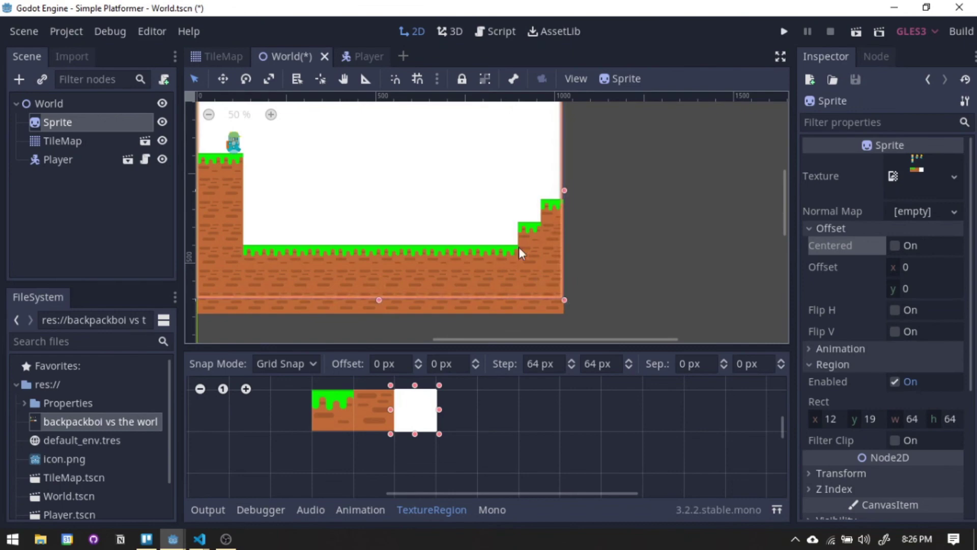
scroll(836, 325, "down", 3)
left_click(845, 425)
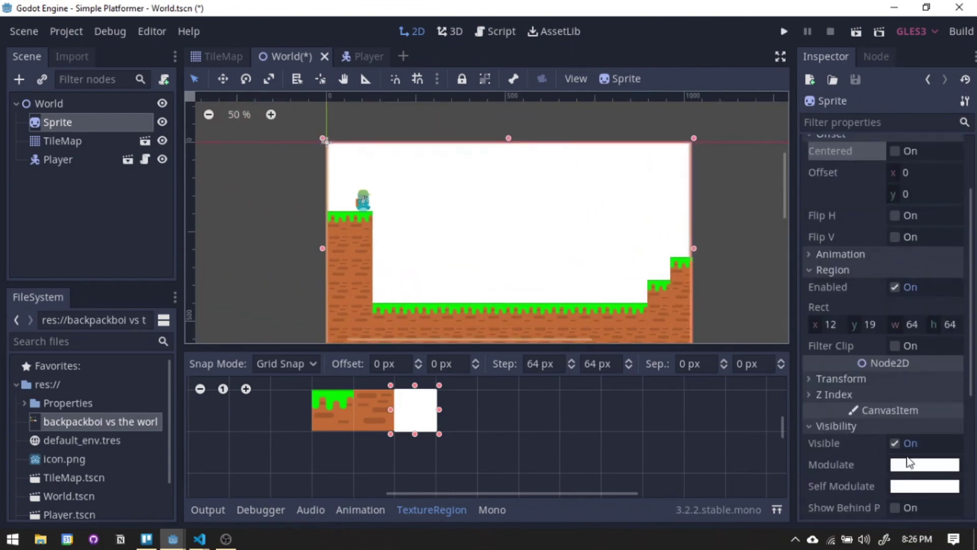
left_click(909, 462)
Step: Set the backdrop sprite's Modulate to orange f1a24d and save the World scene
left_click(885, 132)
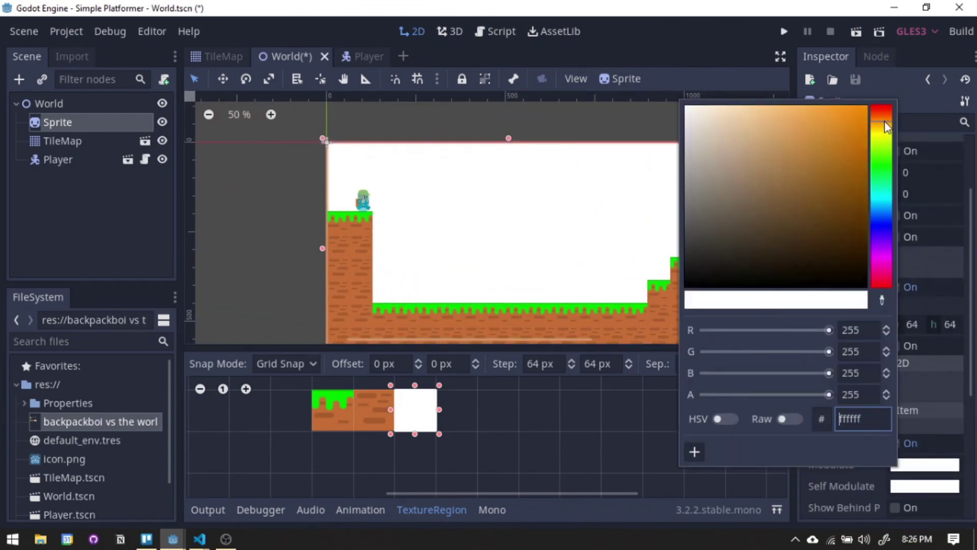
mouse_move(804, 117)
left_mouse_down()
mouse_move(810, 112)
mouse_move(815, 131)
mouse_move(805, 181)
mouse_move(789, 135)
mouse_move(800, 119)
mouse_move(782, 109)
mouse_move(835, 128)
mouse_move(813, 117)
left_mouse_up()
left_click(885, 127)
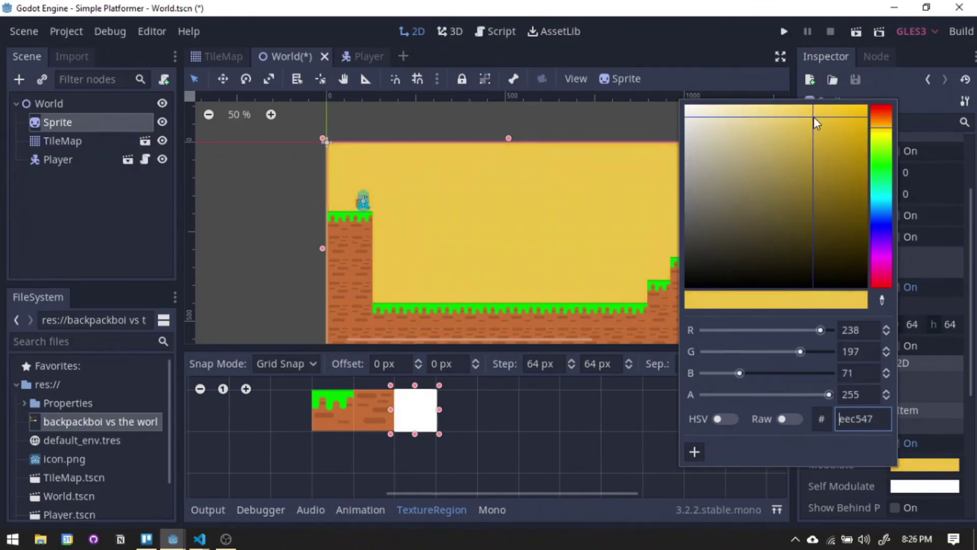
left_click_drag(884, 131, 883, 122)
left_click_drag(813, 117, 810, 115)
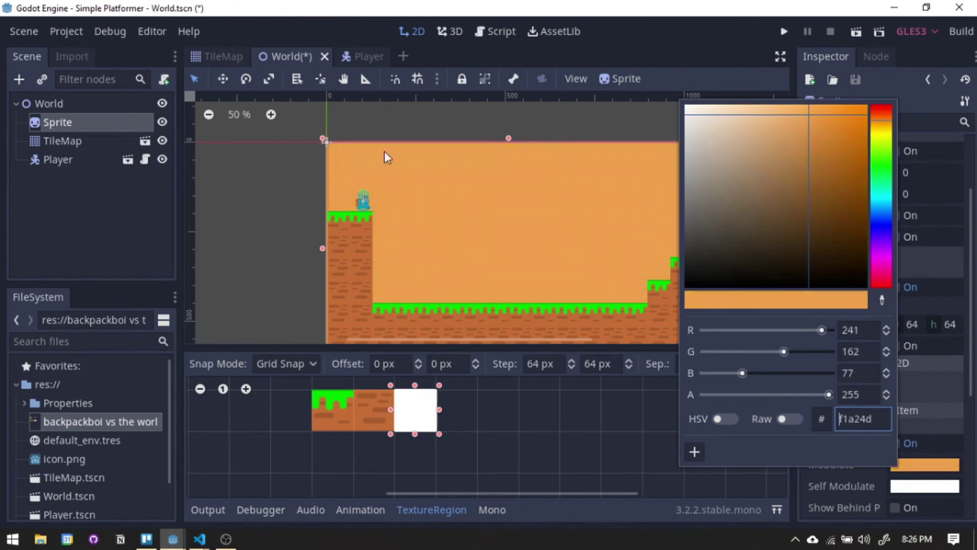
left_click(270, 172)
key("ctrl+s")
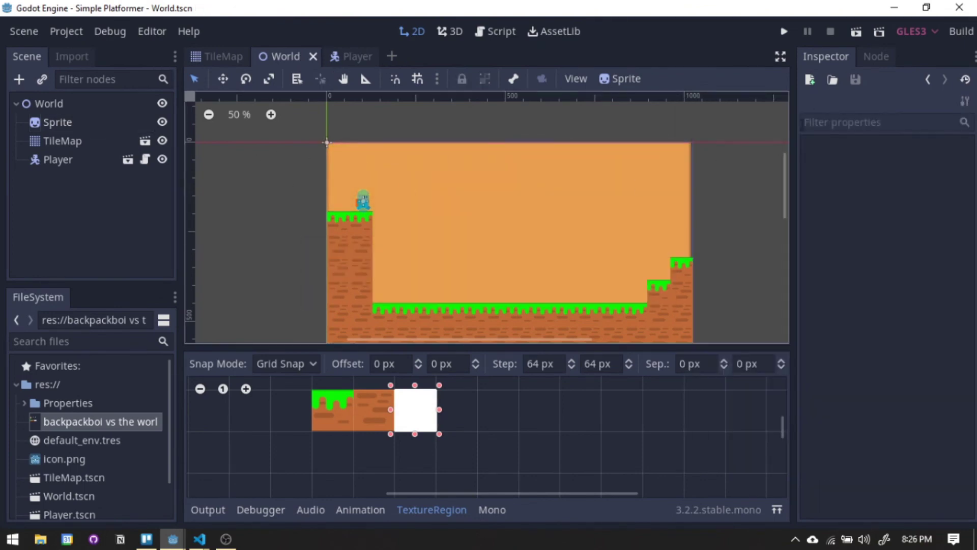
Step: Play the scene and walk the player right off the ledge and back left over the orange backdrop
left_click(856, 33)
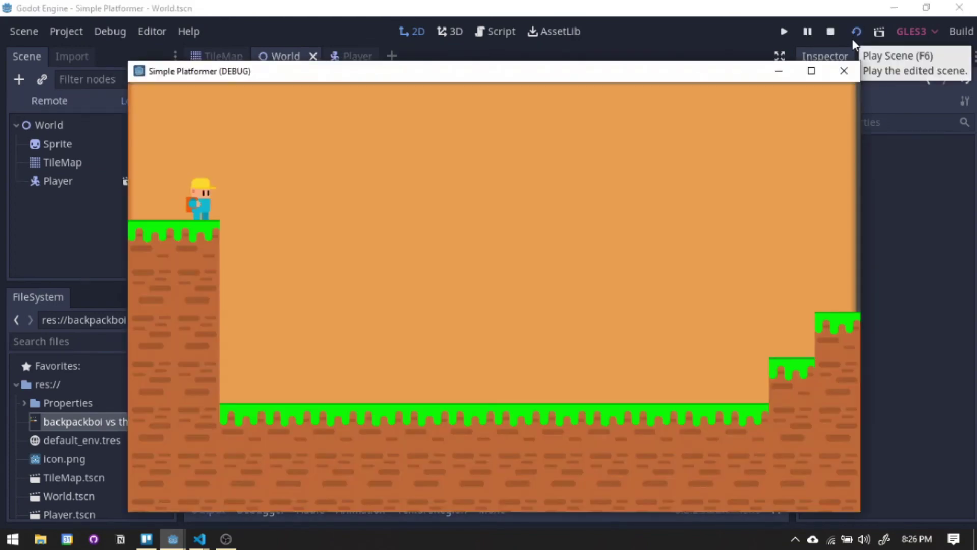
key("Right")
key("Left")
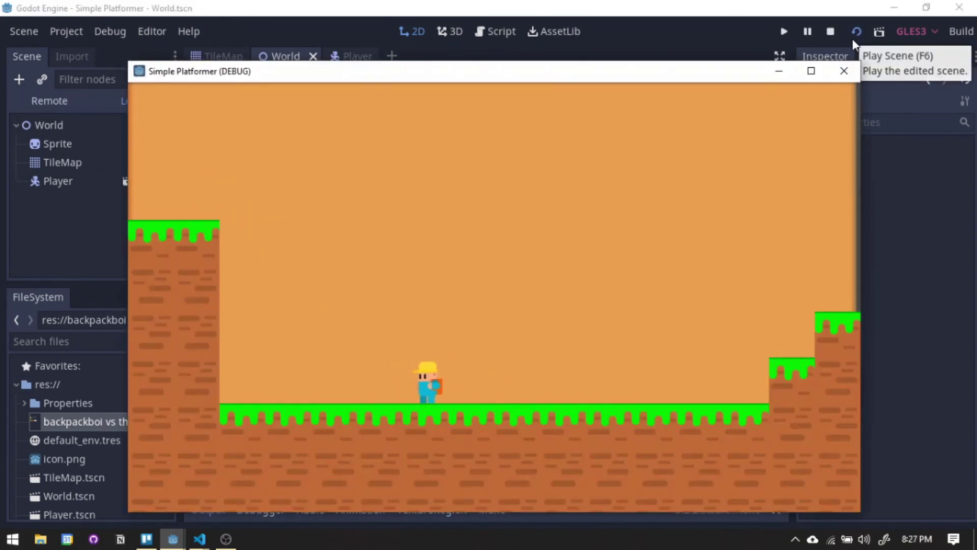